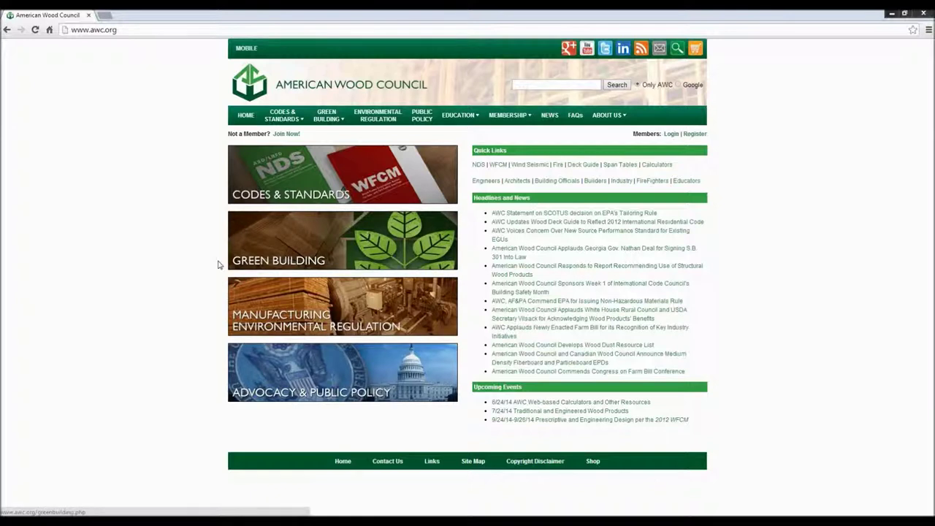
# - Open the online calculators page through the Codes & Standards section of the American Wood Council site
pyautogui.click(357, 188)
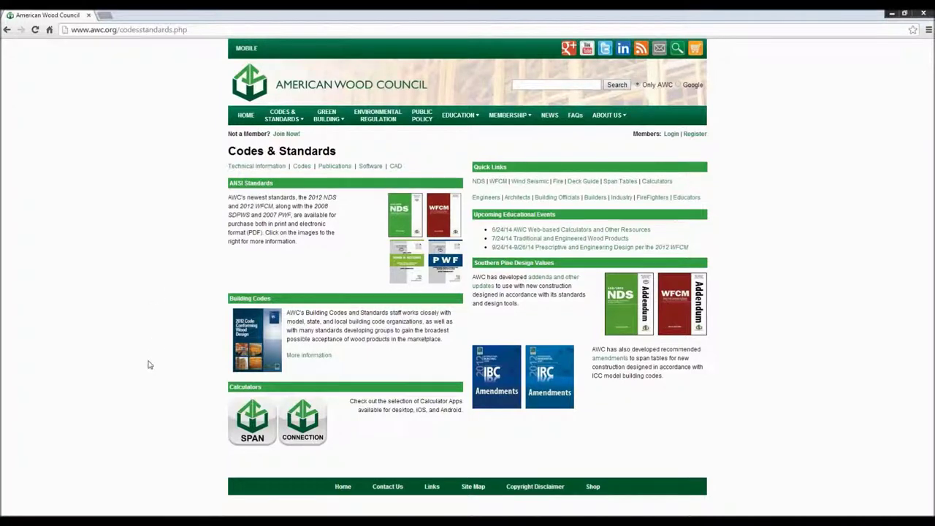
pyautogui.click(255, 423)
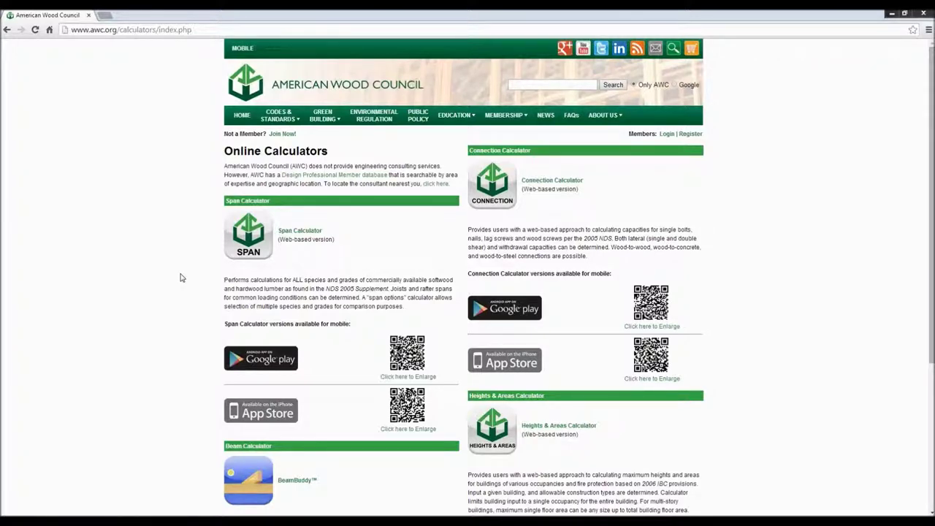
# - Review the available calculators, including the 2006 IBC basis of the Heights & Areas Calculator and the WoodWorks Carbon Calculator
pyautogui.scroll(-3, 182, 278)
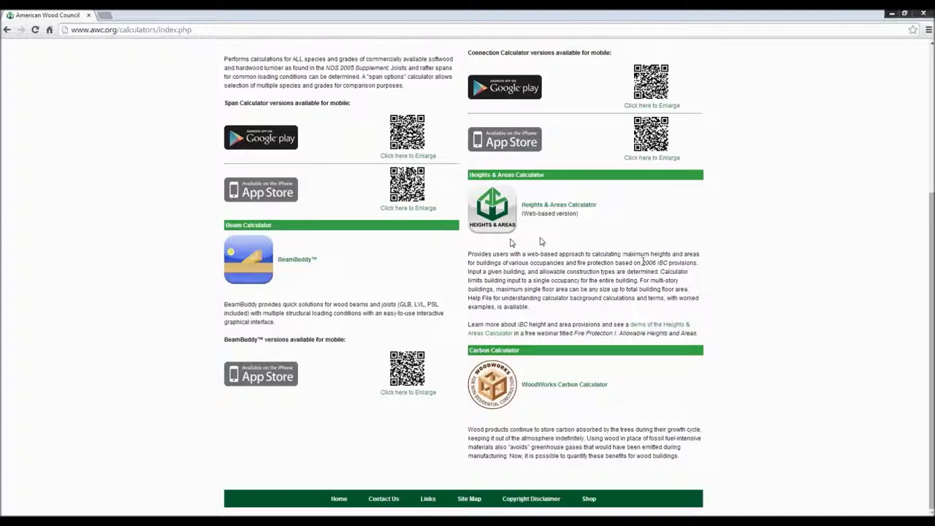
pyautogui.moveTo(643, 262); pyautogui.dragTo(700, 266)
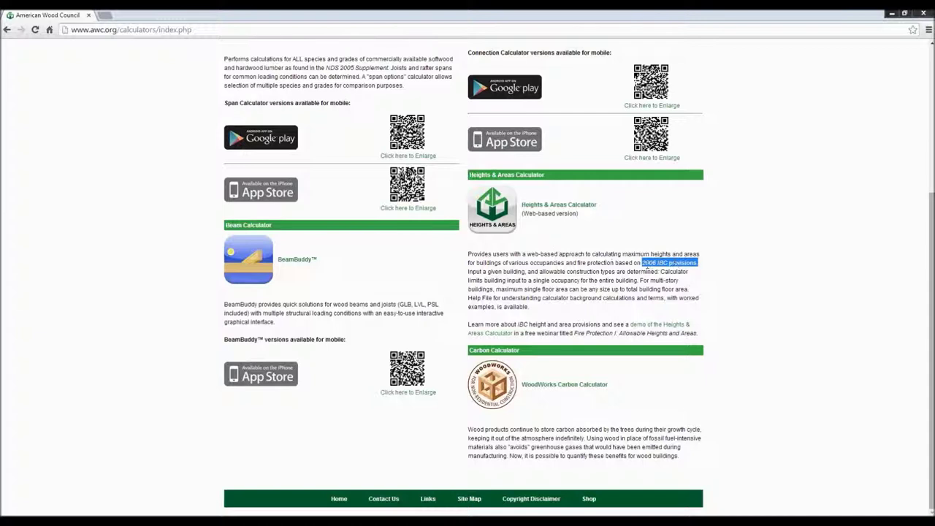
pyautogui.click(552, 405)
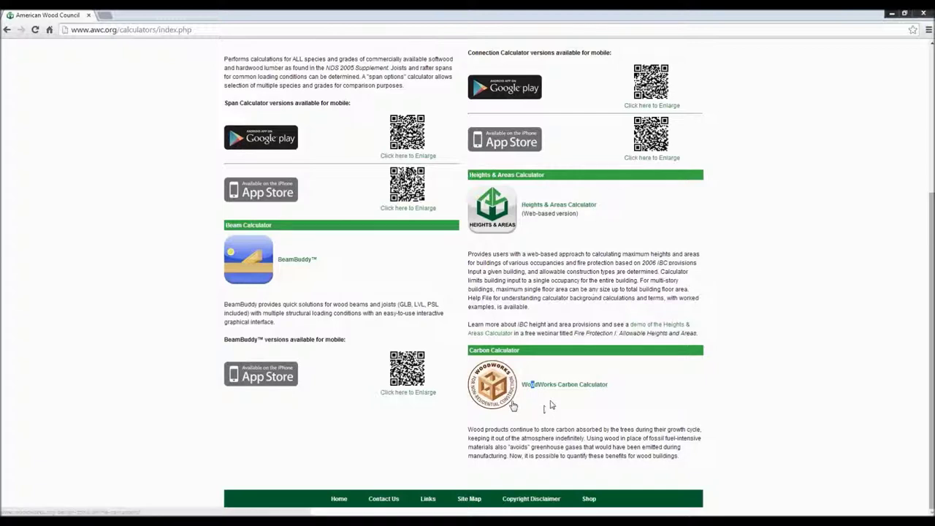
pyautogui.click(646, 393)
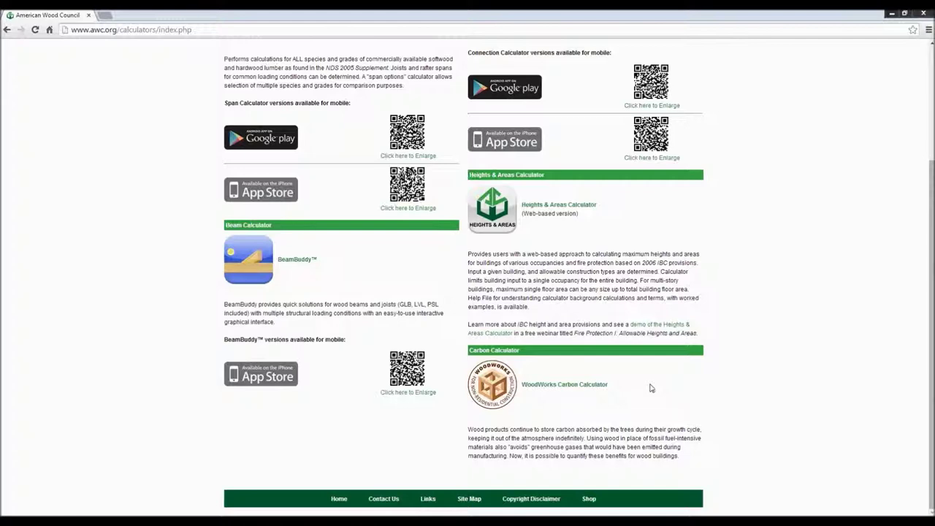
# - Open the web-based Span Calculator and set the species to Douglas Fir-Larch
pyautogui.scroll(10, 291, 234)
pyautogui.click(291, 235)
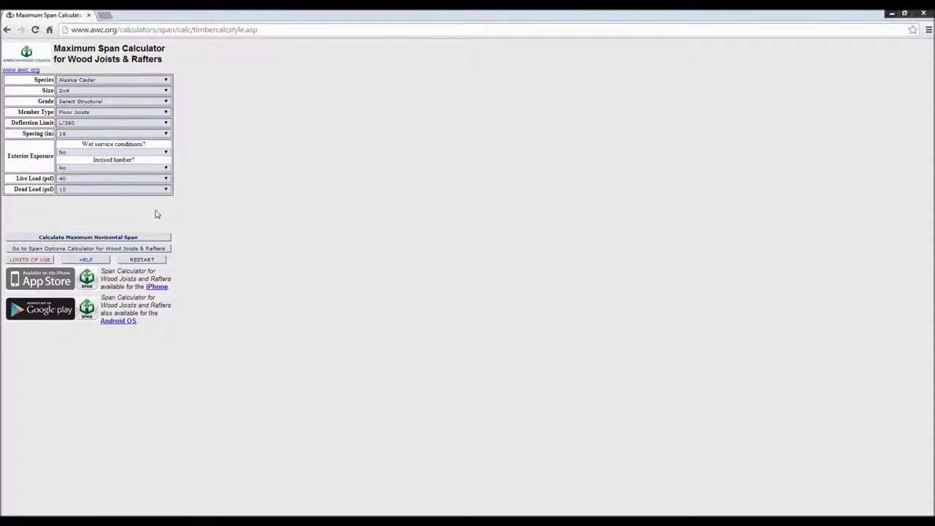
pyautogui.click(117, 84)
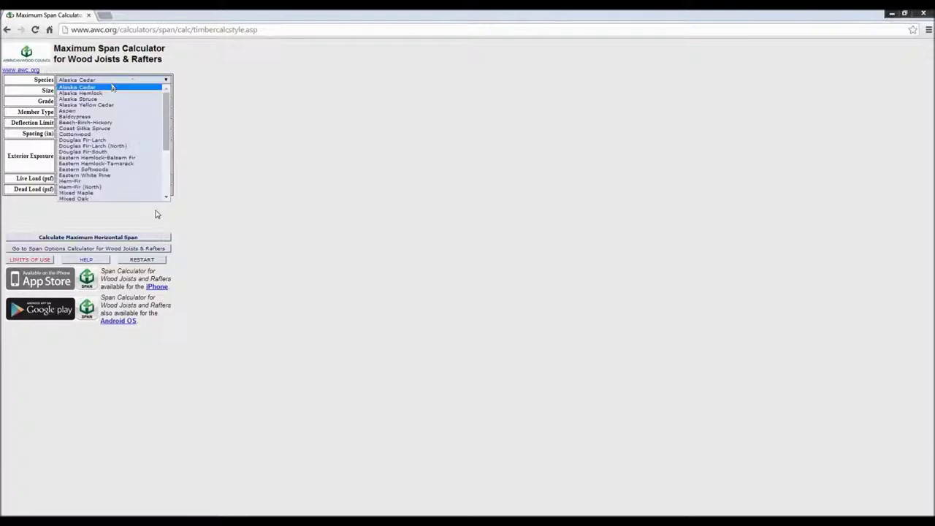
pyautogui.scroll(-5, 107, 146)
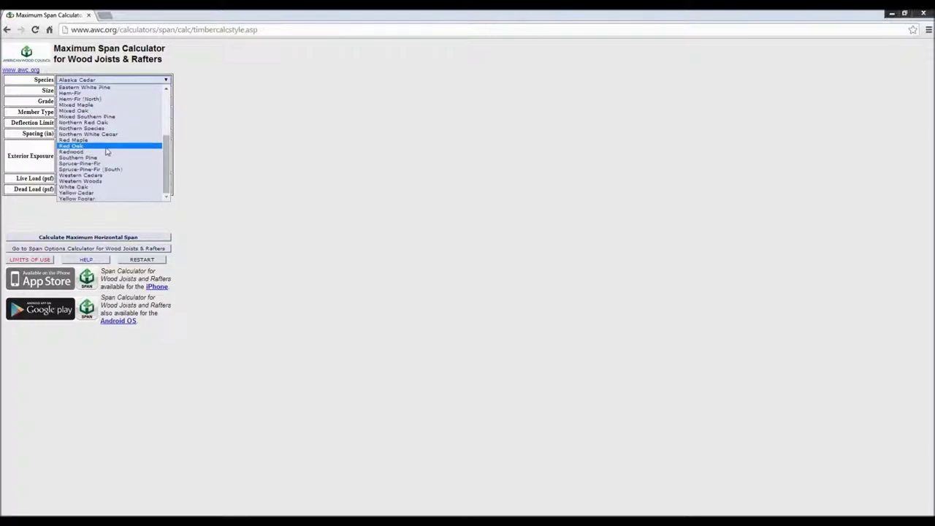
pyautogui.scroll(5, 106, 150)
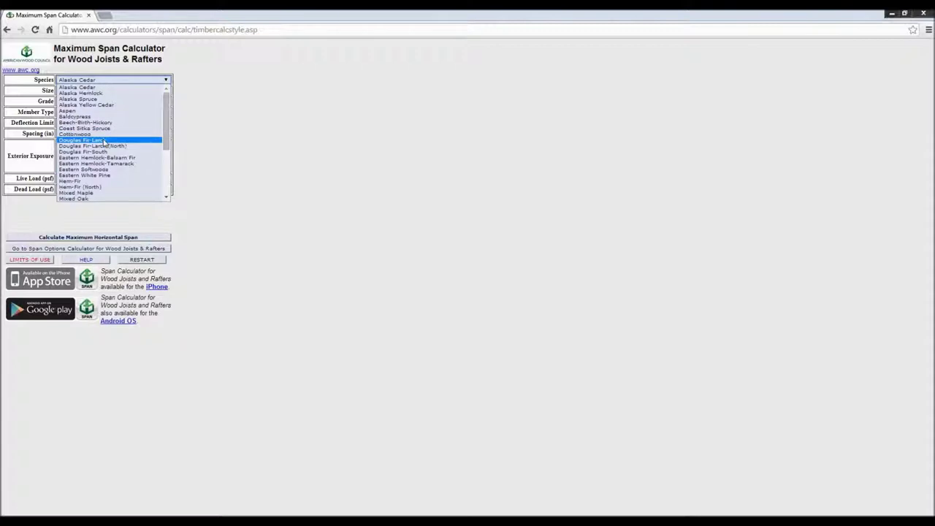
pyautogui.click(104, 140)
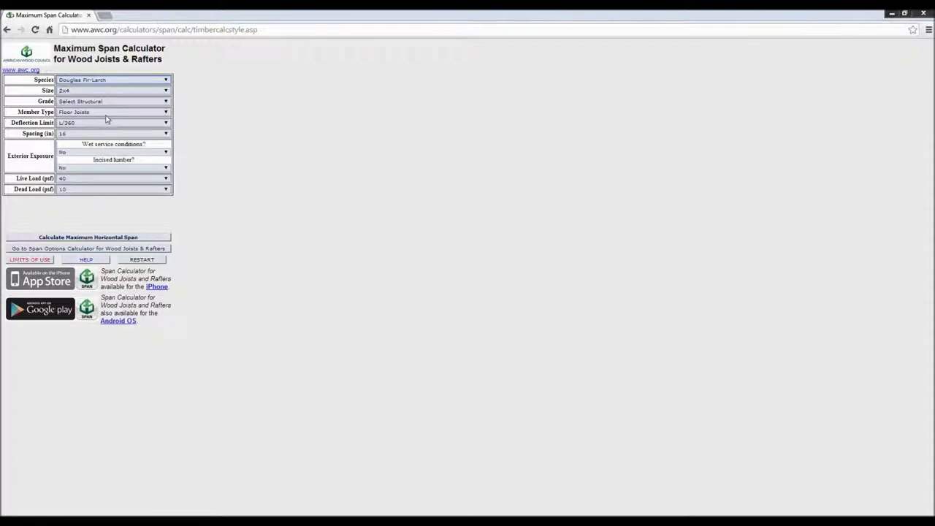
# - Set the lumber size to 2x10 and the grade to No. 2
pyautogui.click(107, 90)
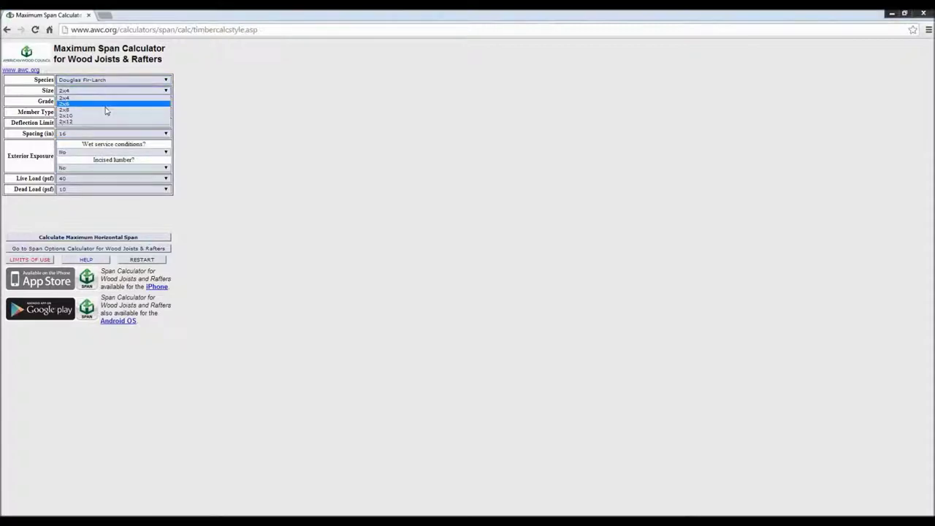
pyautogui.click(104, 116)
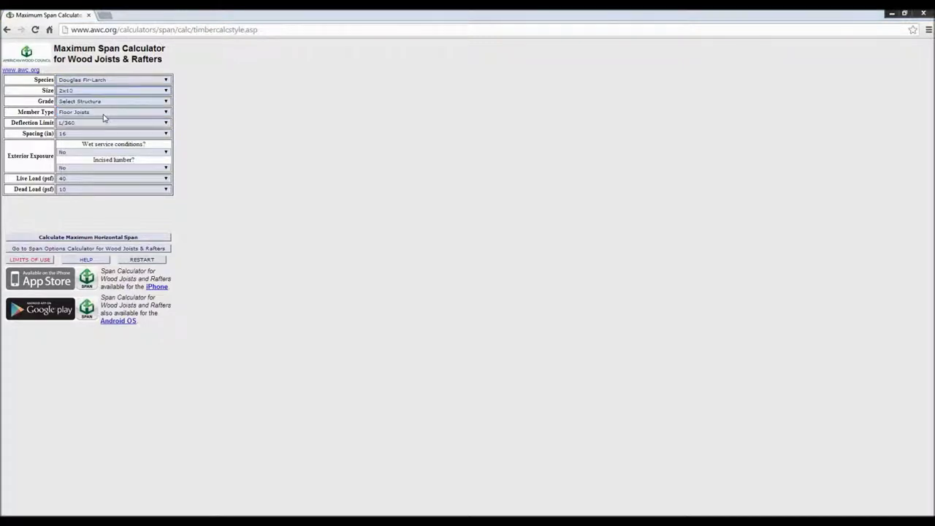
pyautogui.click(102, 102)
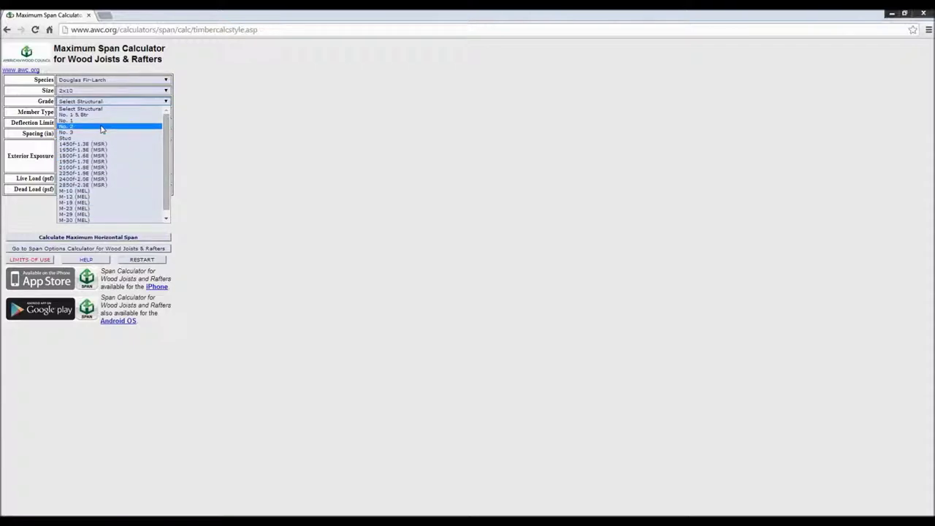
pyautogui.click(102, 127)
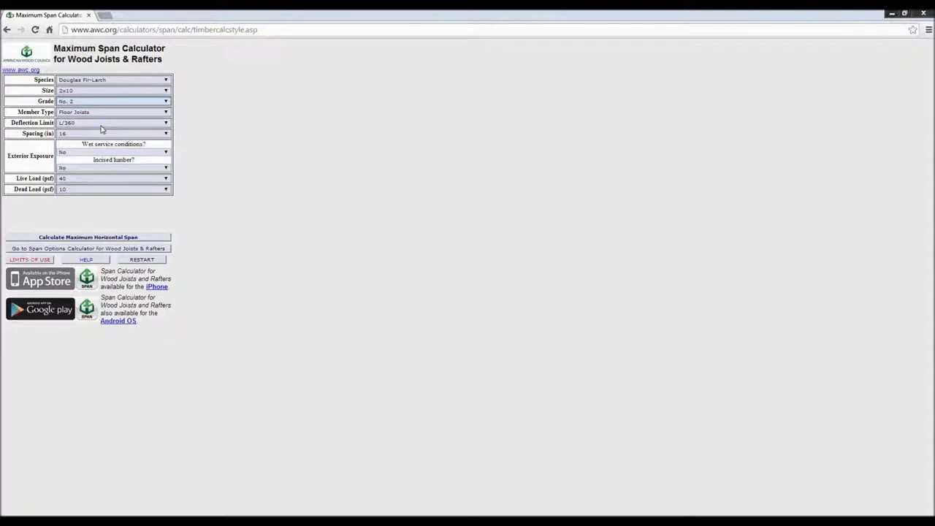
# - Choose Floor Joists as the member type, with a deflection limit of L/360 and 16 in spacing
pyautogui.click(102, 113)
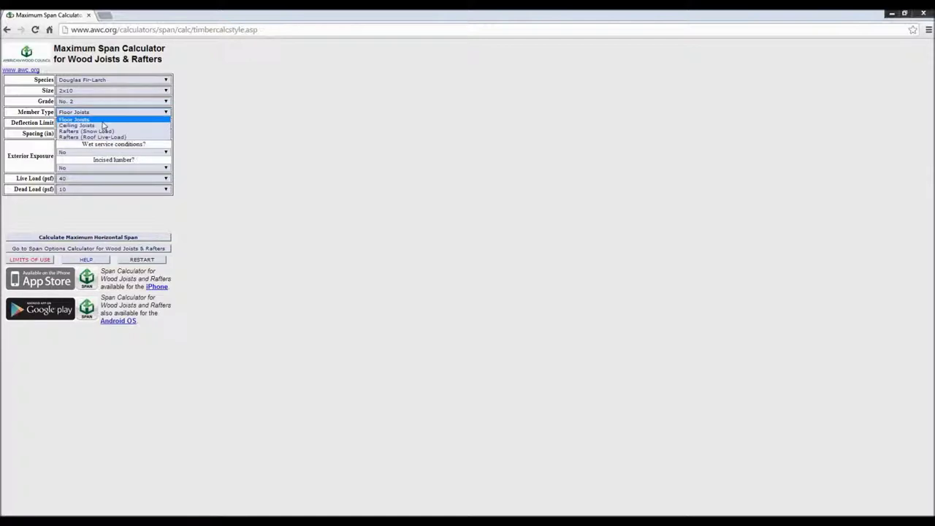
pyautogui.click(102, 120)
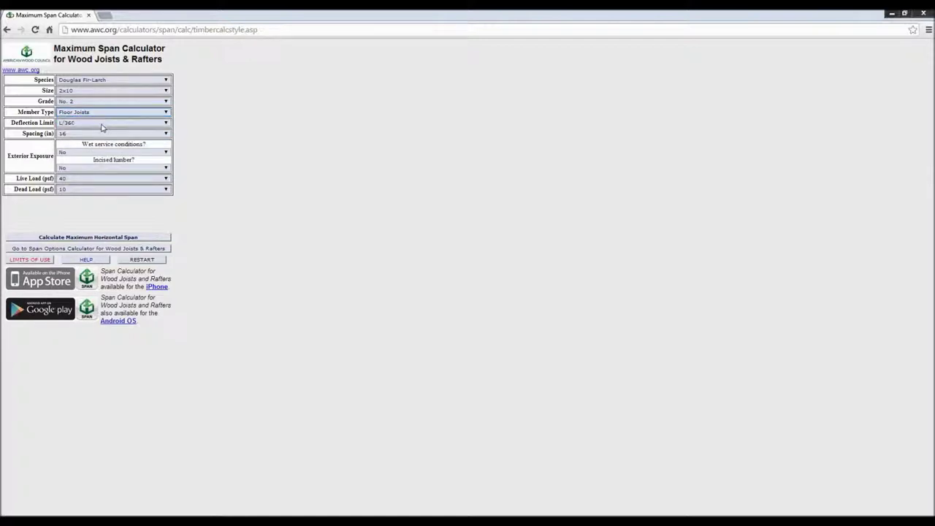
pyautogui.click(103, 123)
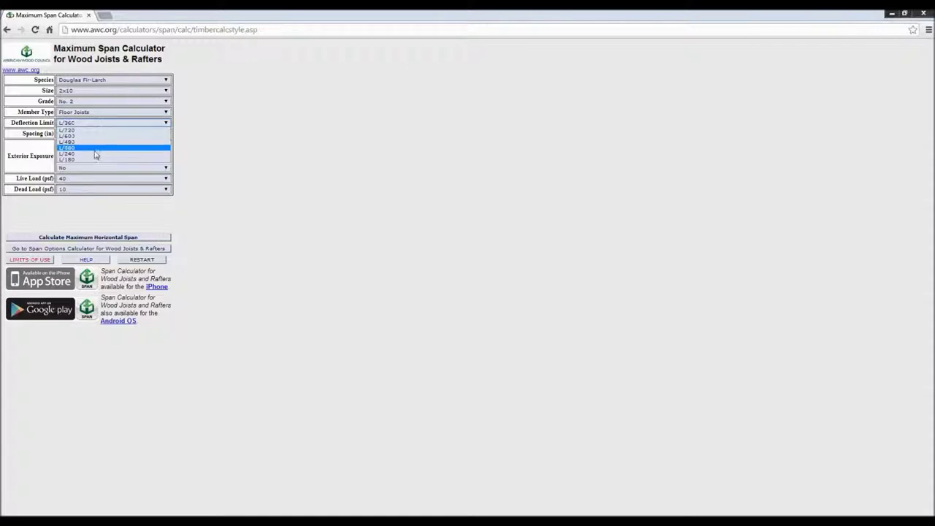
pyautogui.click(97, 149)
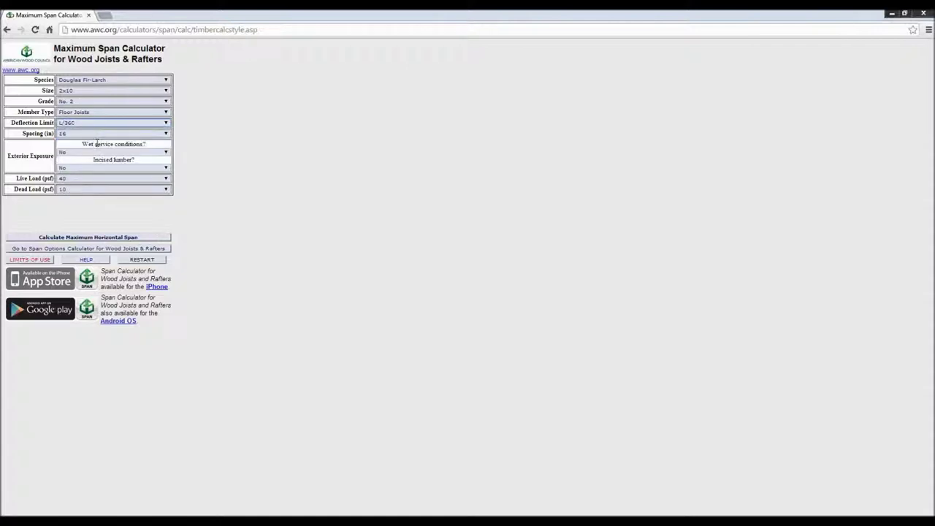
pyautogui.click(98, 135)
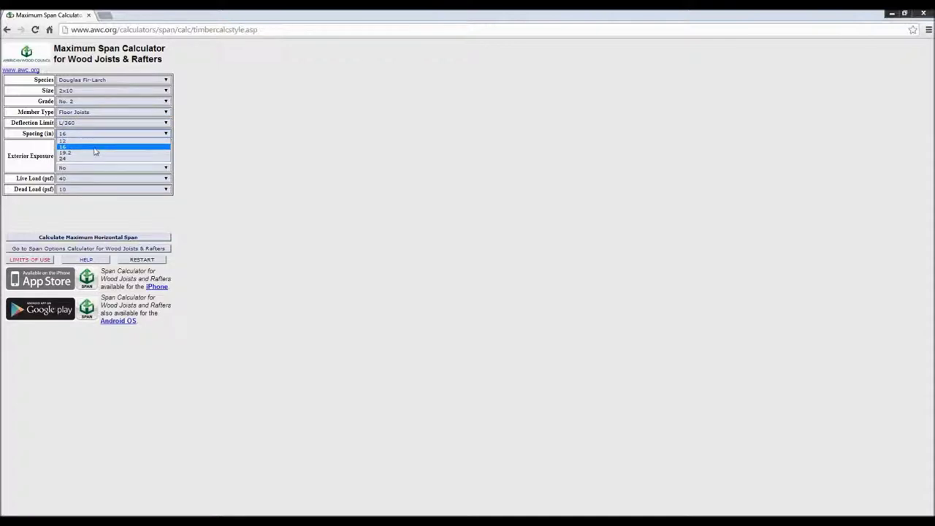
pyautogui.click(95, 149)
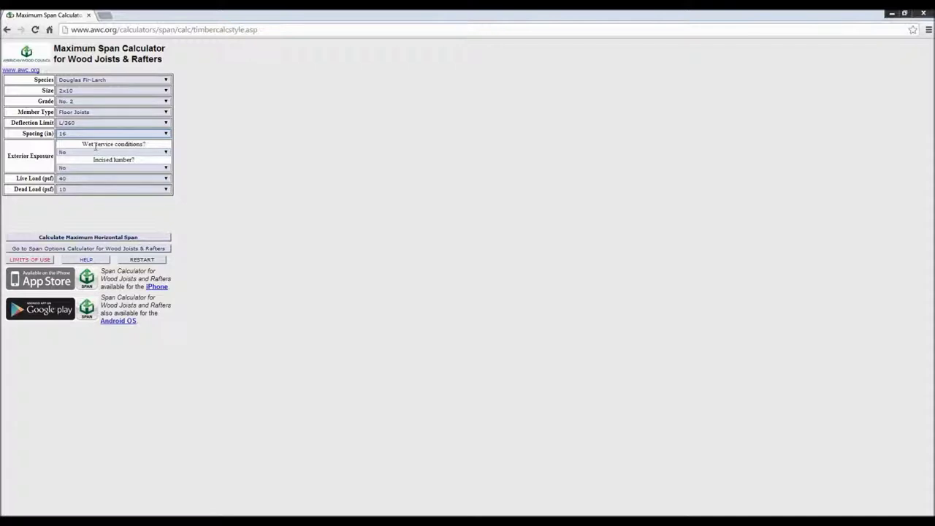
# - Use a 40 psf live load and a 10 psf dead load, and calculate the maximum horizontal span
pyautogui.click(85, 181)
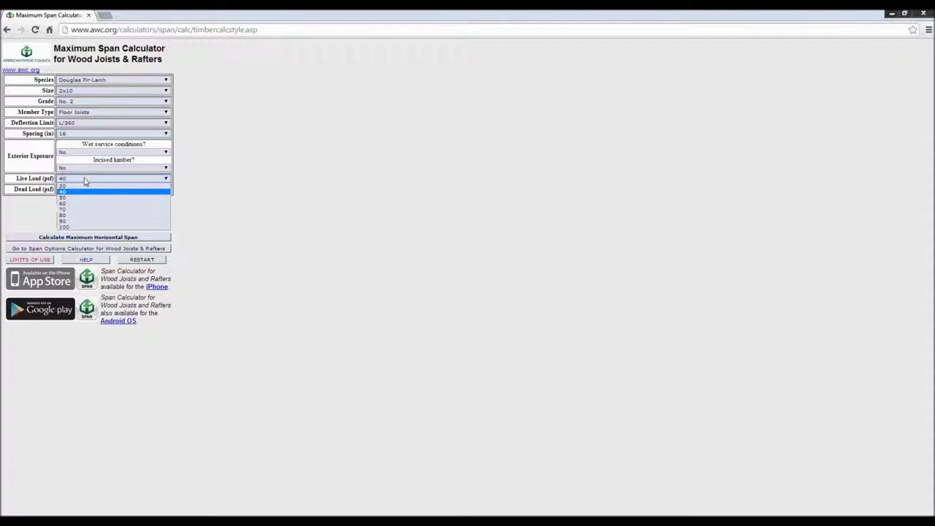
pyautogui.click(85, 182)
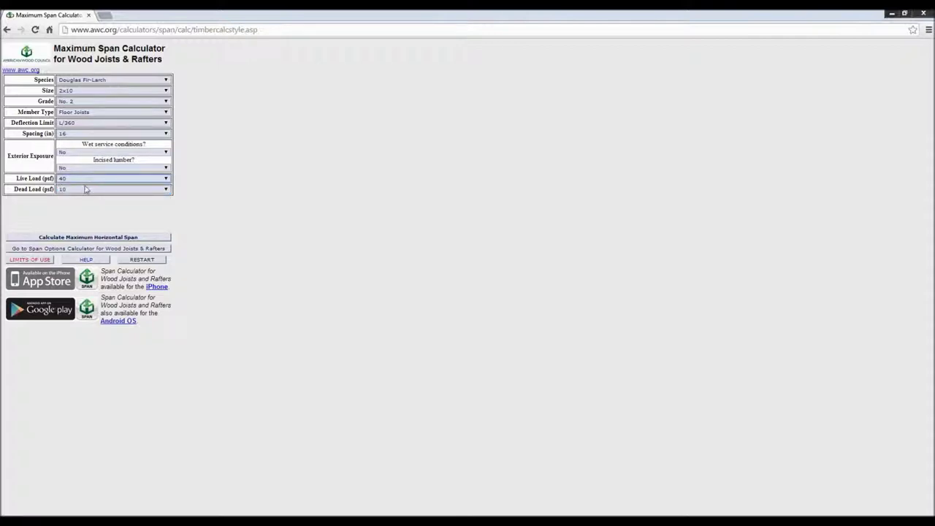
pyautogui.click(86, 190)
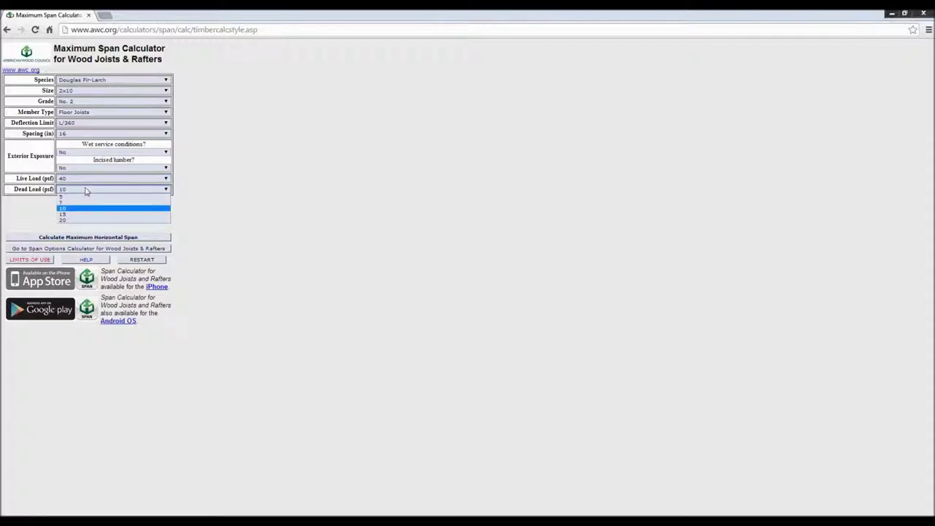
pyautogui.click(85, 190)
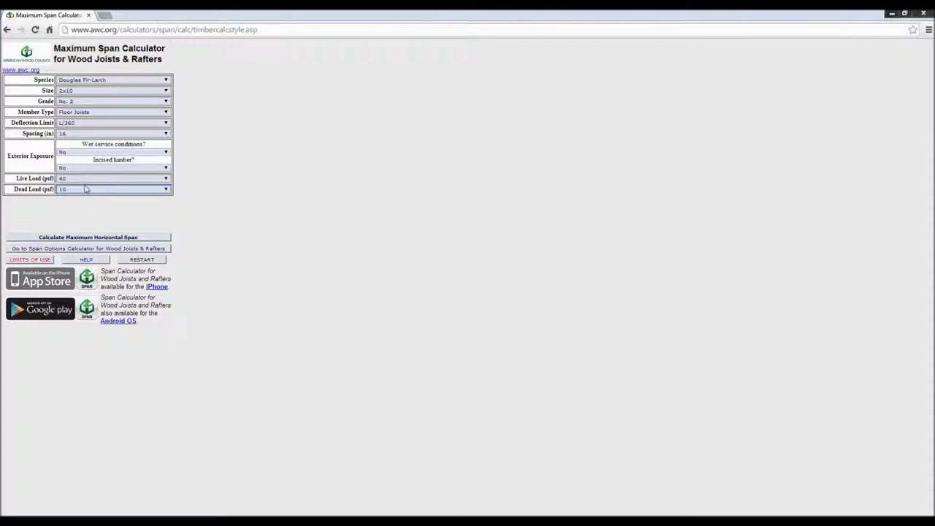
pyautogui.click(100, 241)
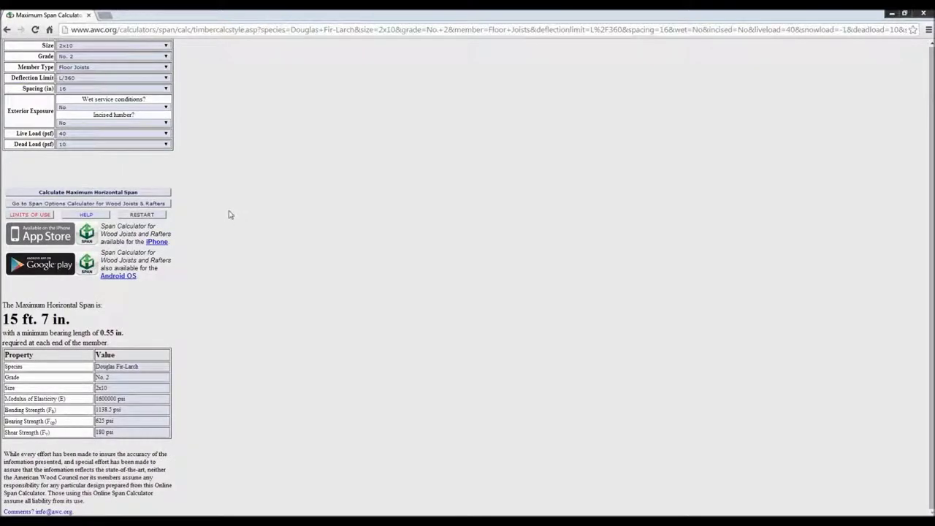
# - Examine the calculated maximum span, the required minimum bearing length and the table of lumber properties, including the modulus of elasticity
pyautogui.scroll(1, 219, 216)
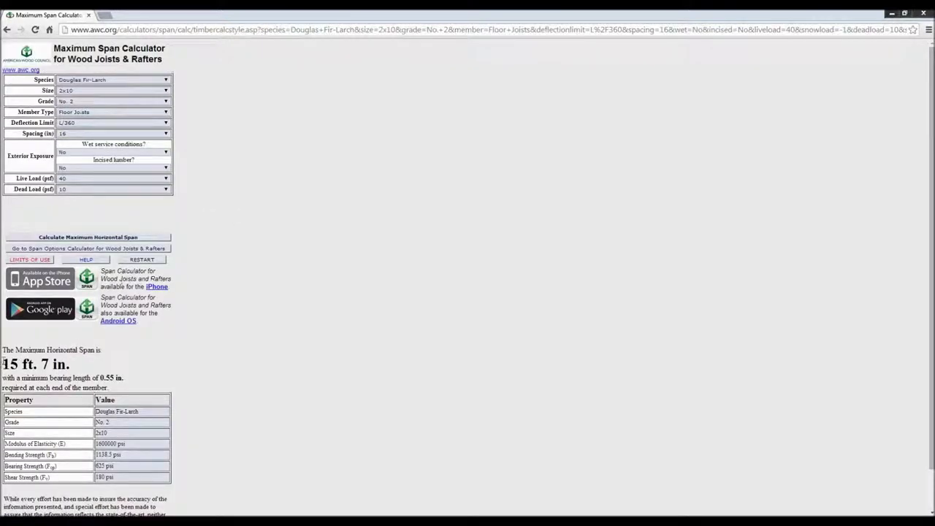
pyautogui.moveTo(2, 363); pyautogui.dragTo(74, 373)
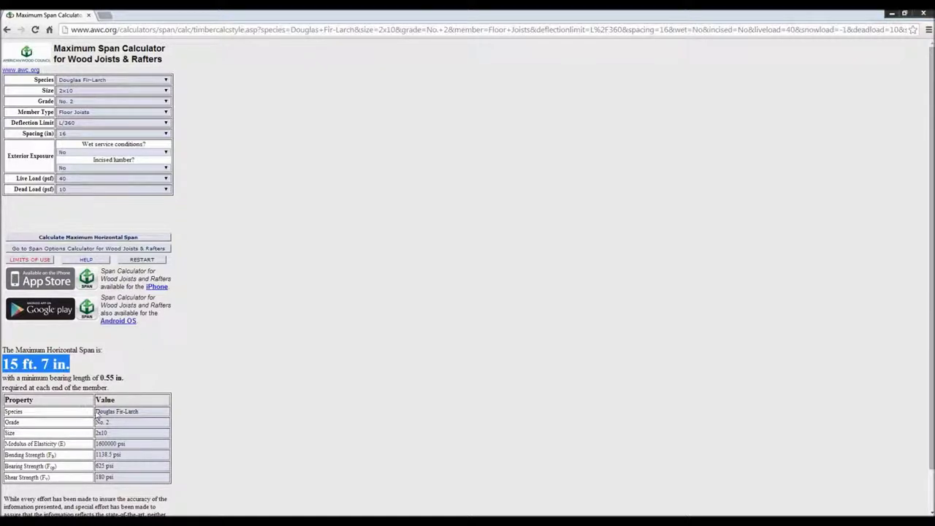
pyautogui.click(14, 412)
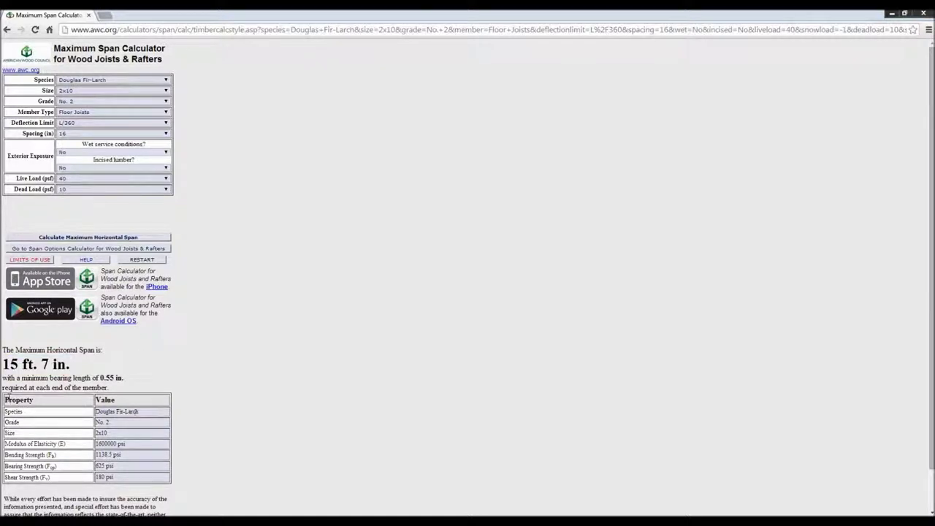
pyautogui.moveTo(4, 394); pyautogui.dragTo(115, 478)
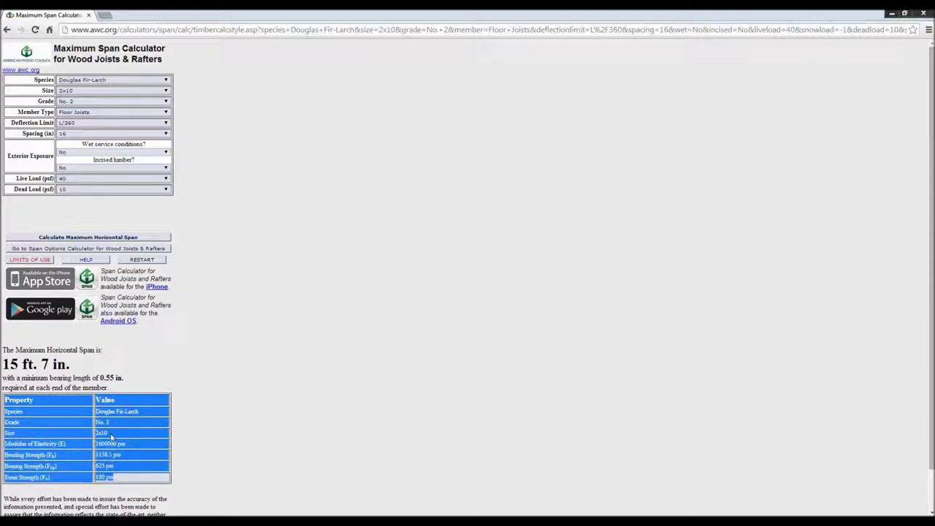
pyautogui.click(112, 439)
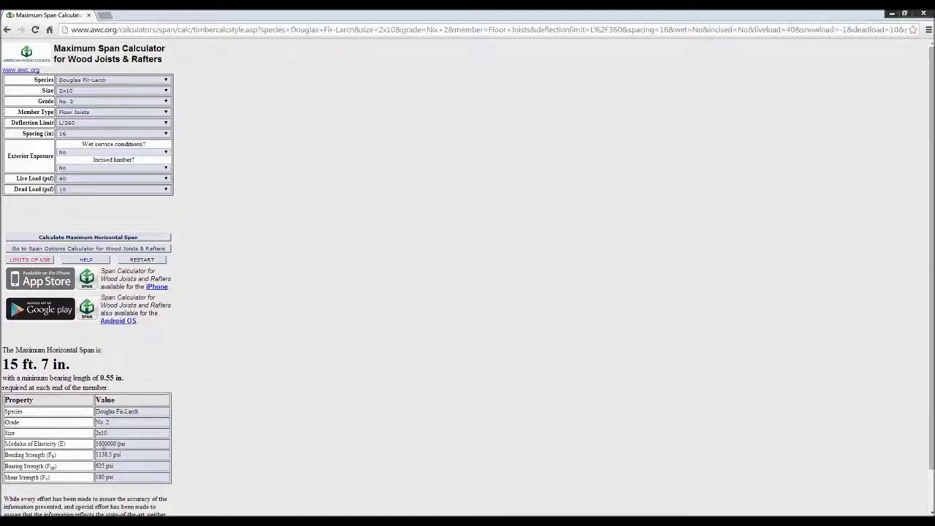
pyautogui.moveTo(97, 444); pyautogui.dragTo(126, 446)
pyautogui.moveTo(101, 378); pyautogui.dragTo(126, 379)
pyautogui.click(134, 369)
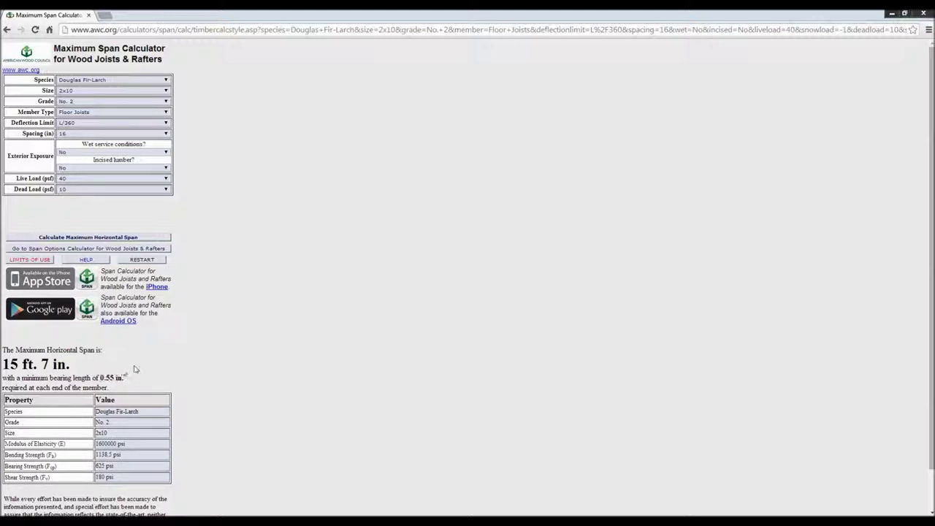
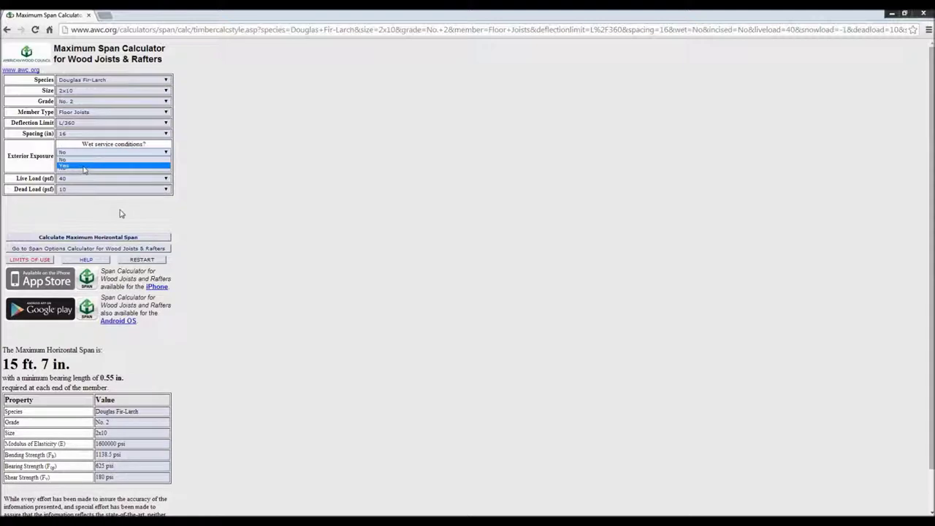
# - Set both wet service conditions and incised lumber to Yes, and recalculate the maximum horizontal span
pyautogui.click(84, 166)
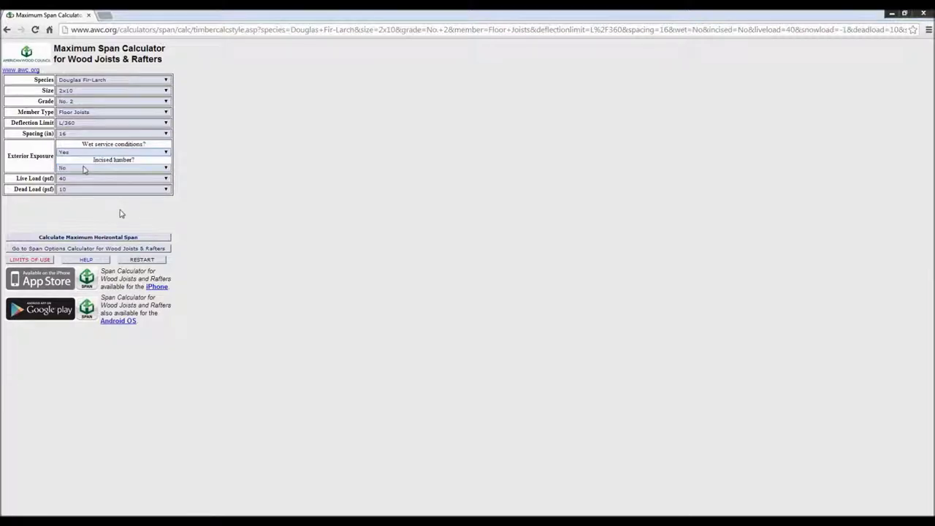
pyautogui.click(83, 168)
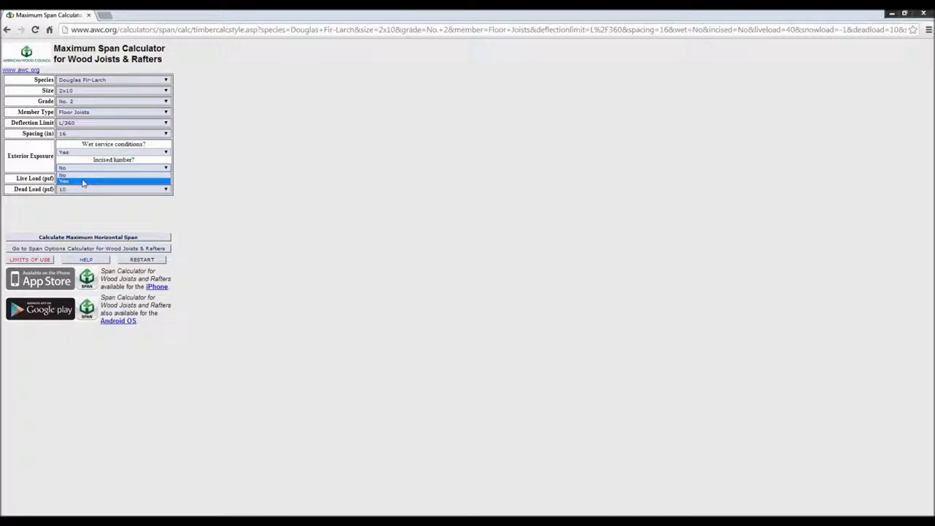
pyautogui.click(83, 181)
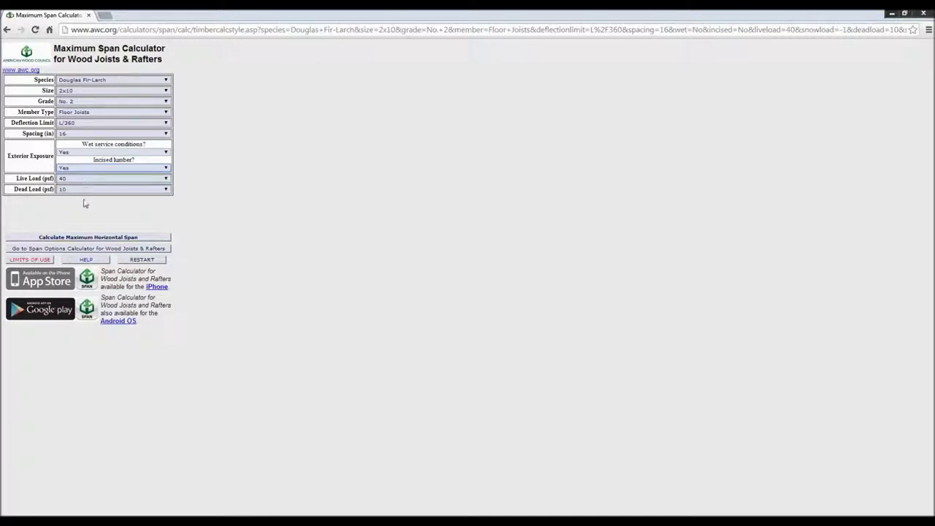
pyautogui.click(89, 238)
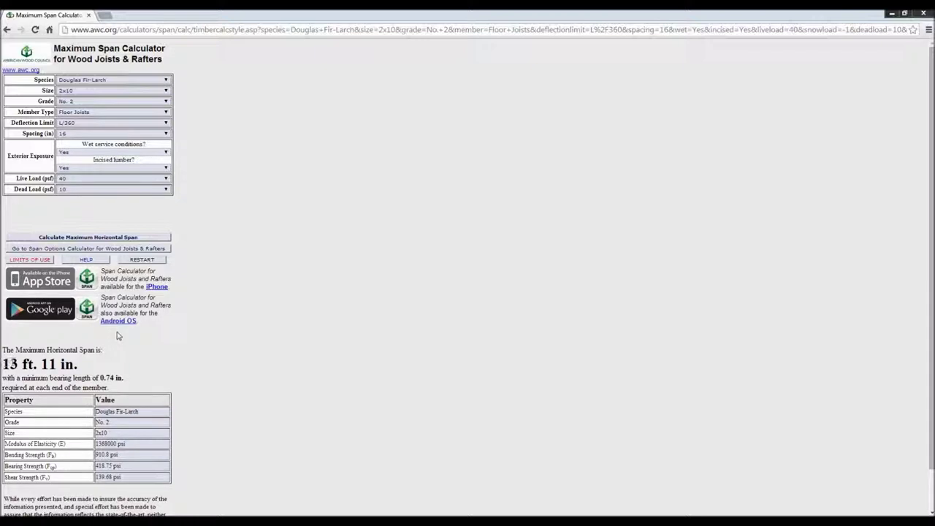
# - Examine the calculated maximum span and the required minimum bearing length for wet, incised lumber
pyautogui.moveTo(3, 363); pyautogui.dragTo(106, 367)
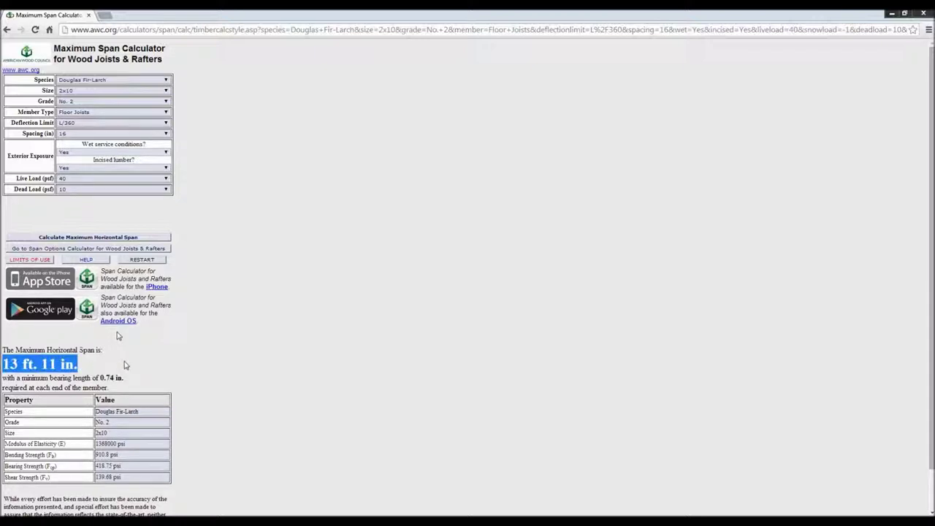
pyautogui.click(107, 379)
pyautogui.moveTo(100, 378); pyautogui.dragTo(124, 378)
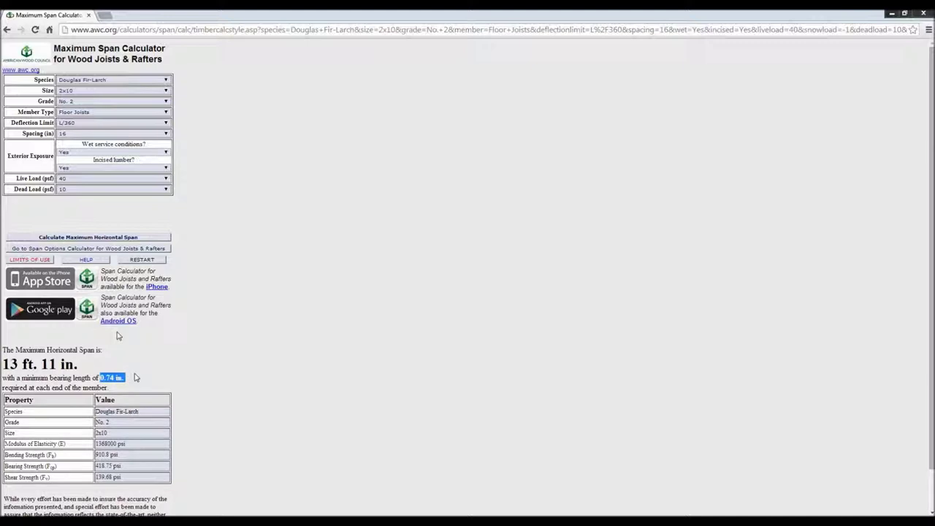
pyautogui.click(104, 16)
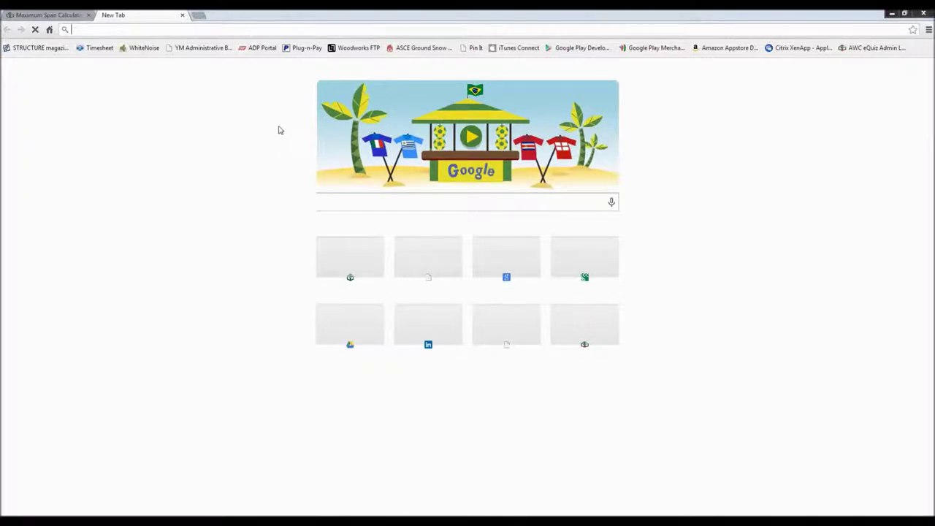
pyautogui.write('www.awc.org')
pyautogui.press('Return')
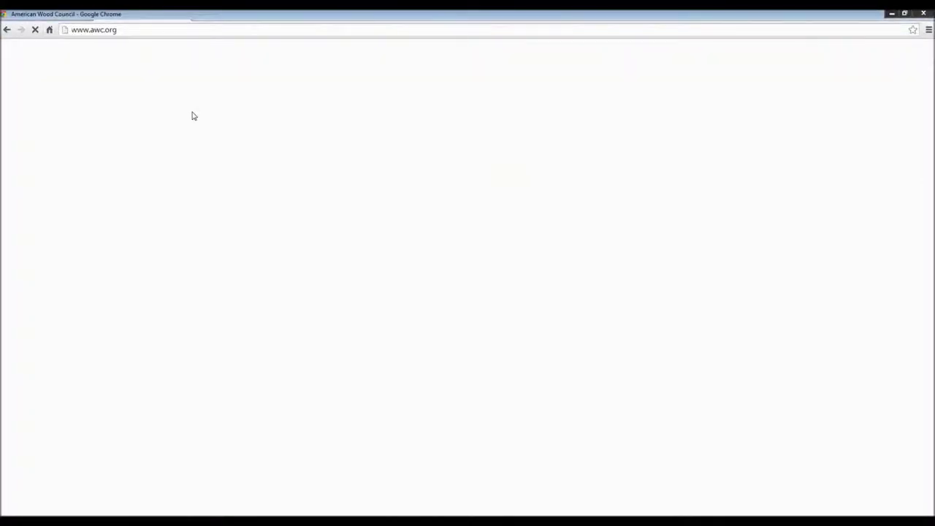
pyautogui.click(532, 83)
pyautogui.write('incl')
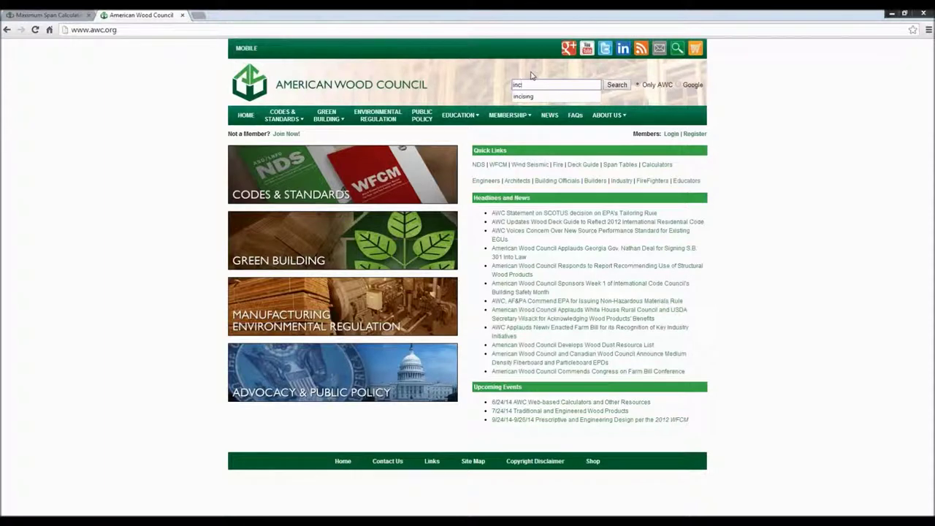
pyautogui.click(539, 96)
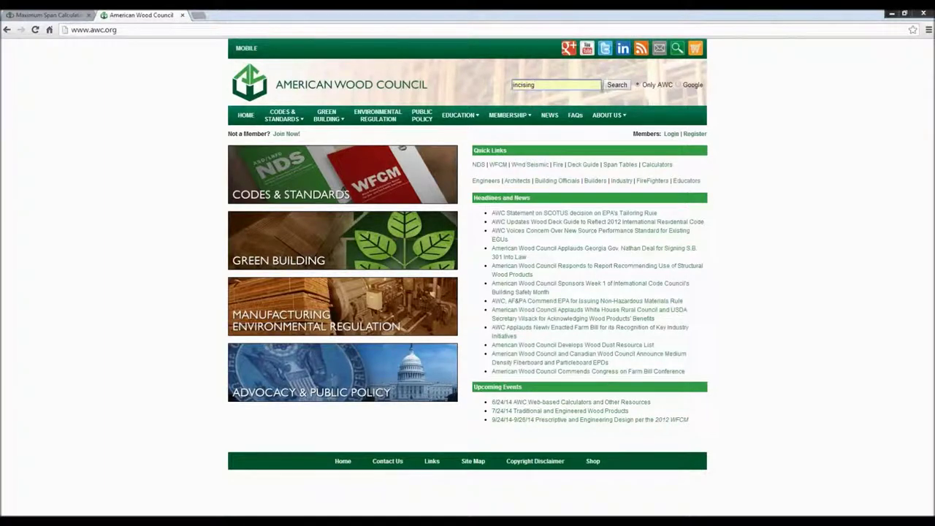
pyautogui.click(618, 87)
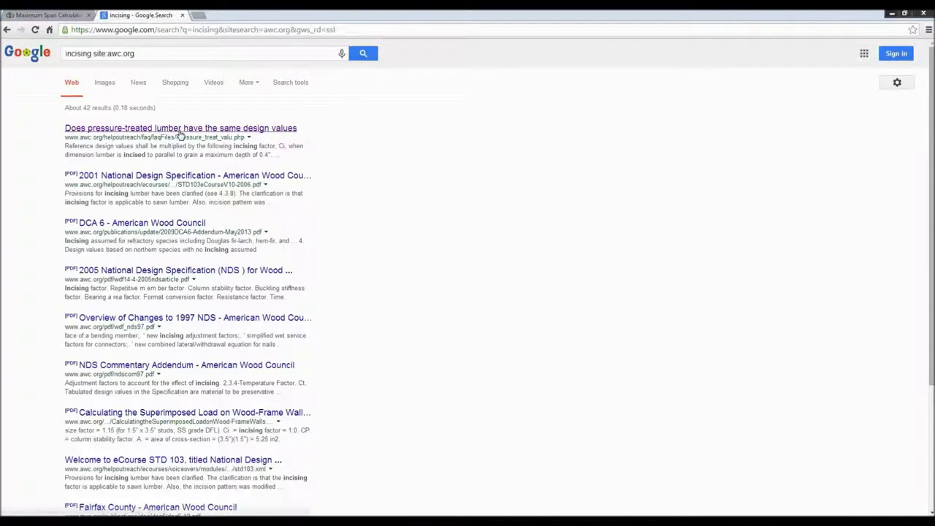
# - Read the Incising Factor section of the FAQ on pressure-treated lumber design values, and return to the span calculator
pyautogui.click(182, 136)
pyautogui.moveTo(225, 303); pyautogui.dragTo(297, 304)
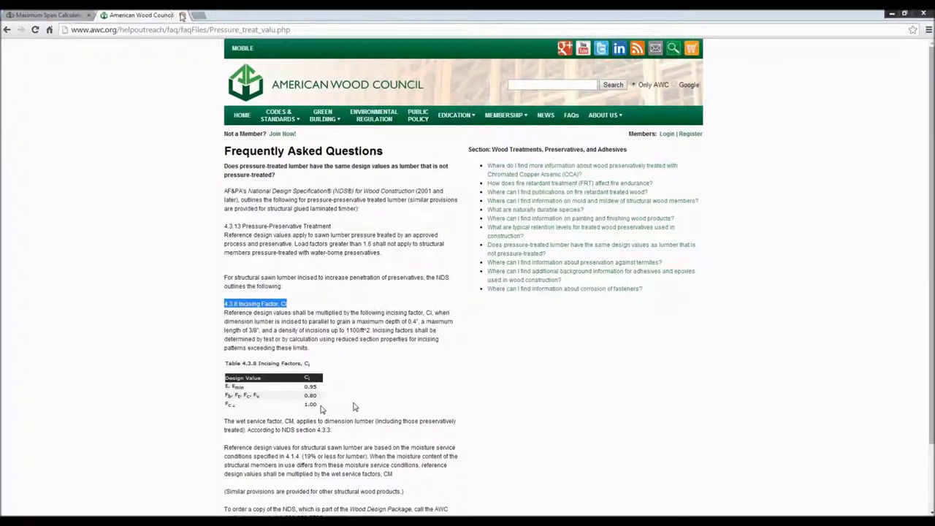
pyautogui.click(182, 15)
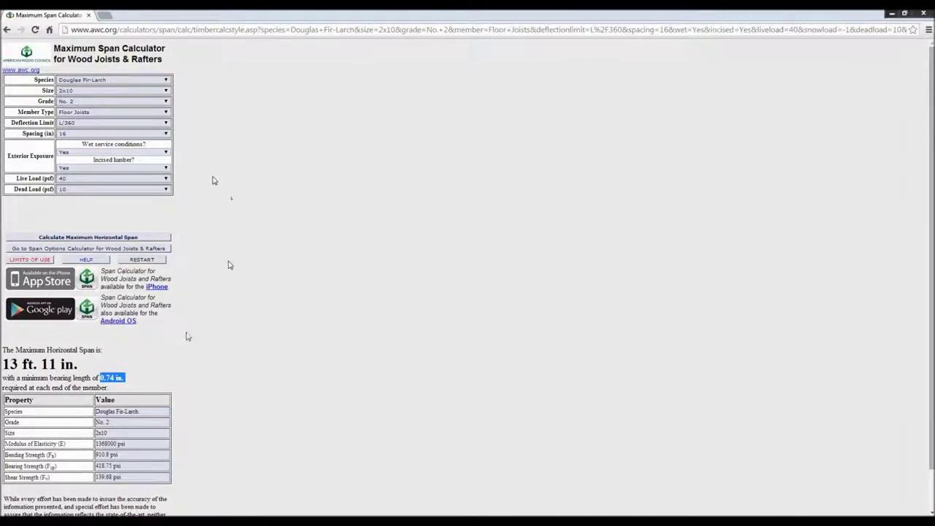
pyautogui.click(164, 352)
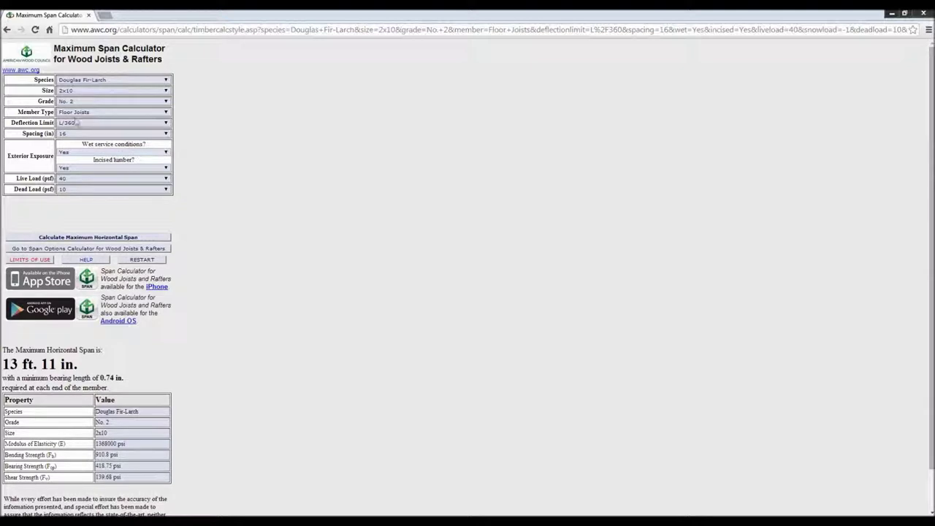
# - Change the species to Hem-Fir, the size to 2x6 and the member type to Ceiling Joists
pyautogui.click(85, 82)
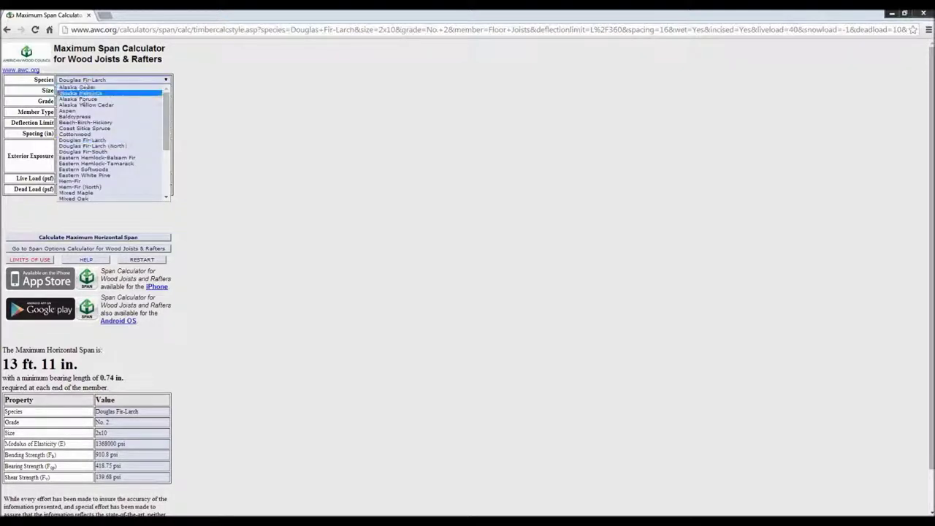
pyautogui.click(82, 181)
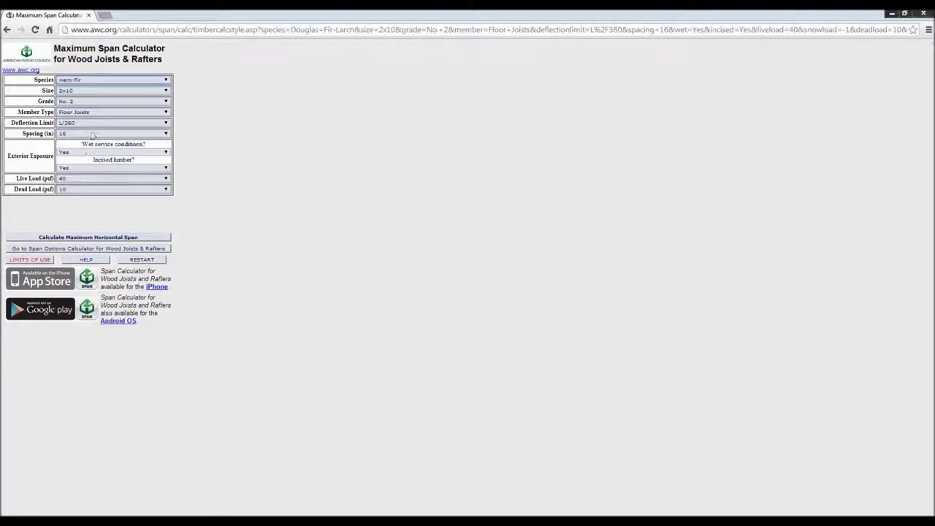
pyautogui.click(88, 92)
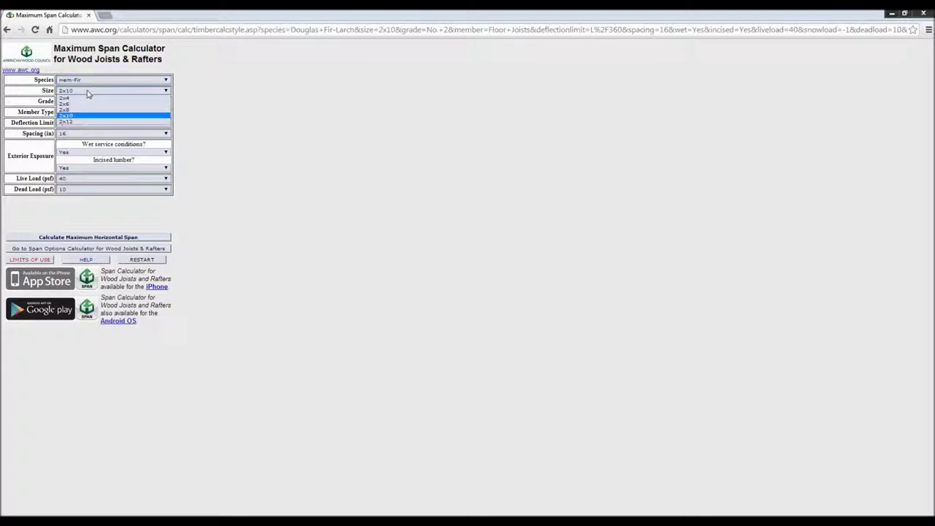
pyautogui.click(85, 106)
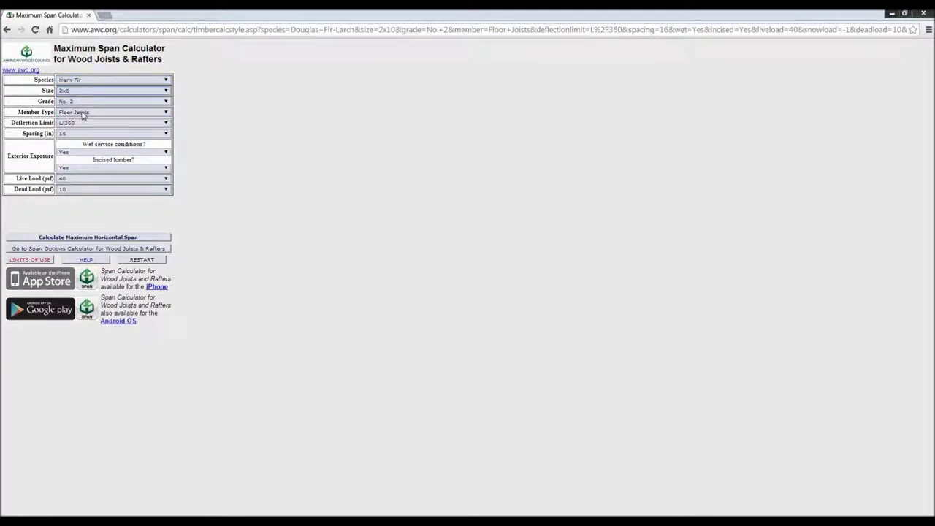
pyautogui.click(83, 113)
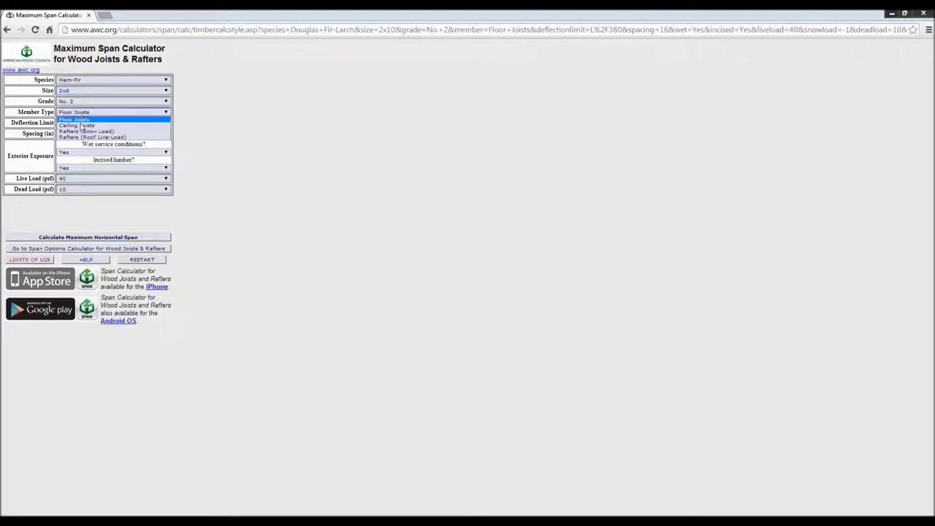
pyautogui.click(81, 126)
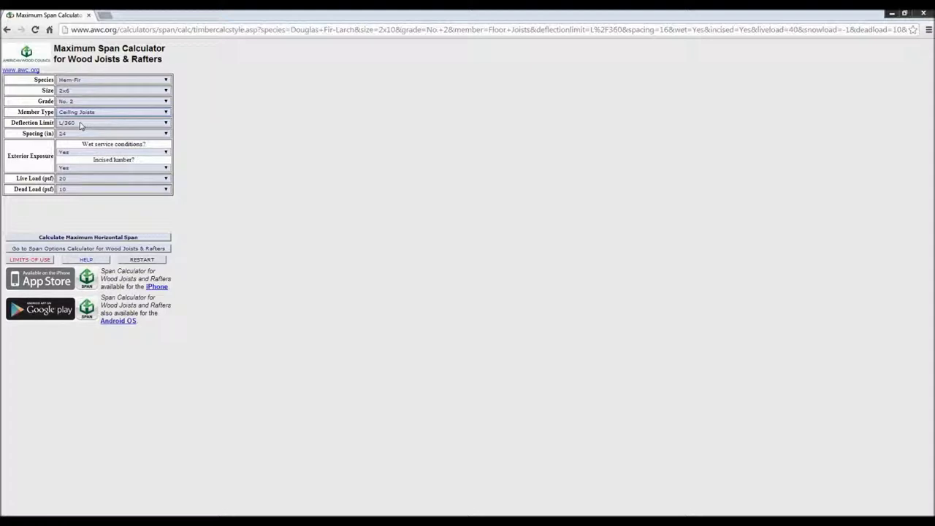
# - Set the ceiling joists' deflection limit to L/240 and the spacing to 16 in
pyautogui.click(81, 123)
pyautogui.click(79, 144)
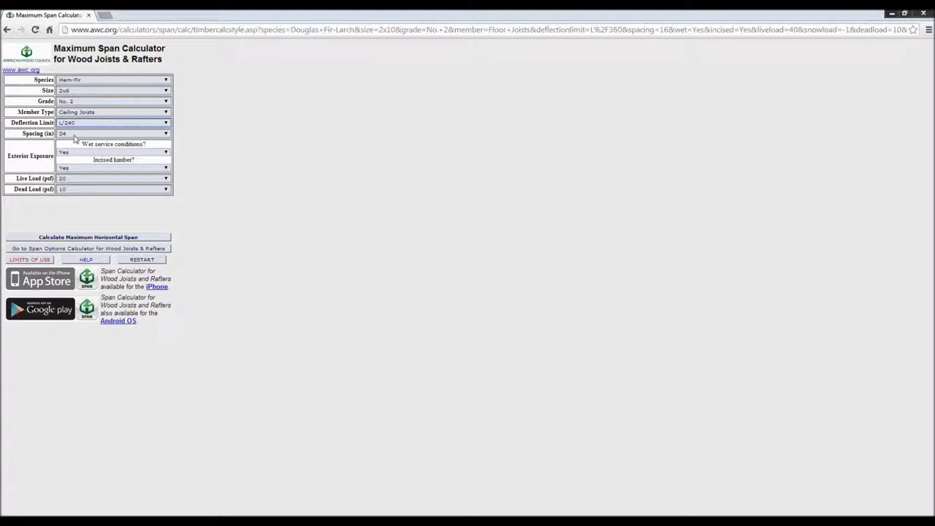
pyautogui.click(73, 136)
pyautogui.click(73, 148)
# - Set wet service conditions and incised lumber to No, and calculate the ceiling joists' maximum horizontal span
pyautogui.click(73, 154)
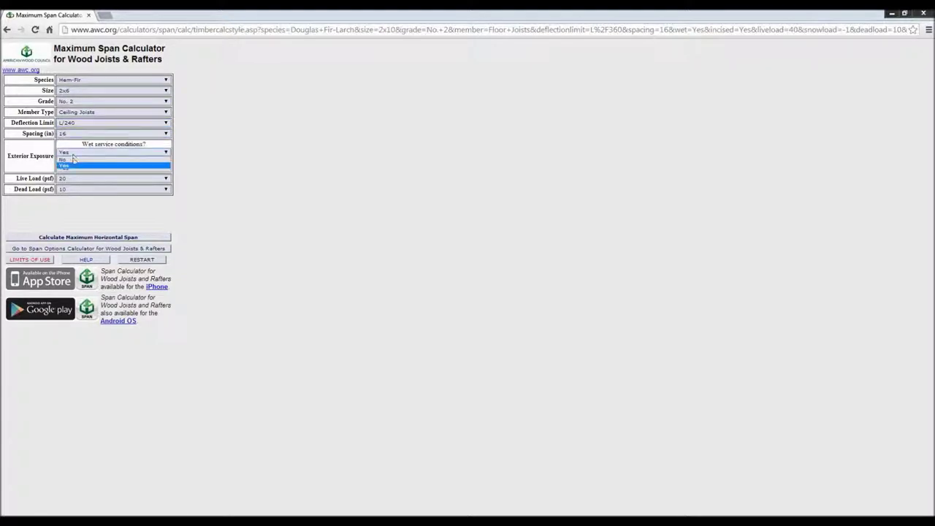
pyautogui.click(73, 163)
pyautogui.click(73, 169)
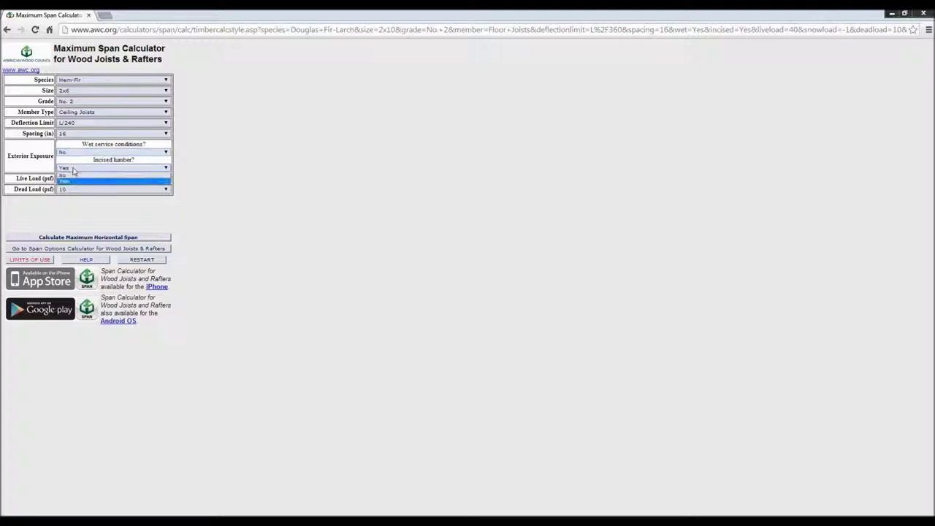
pyautogui.click(74, 180)
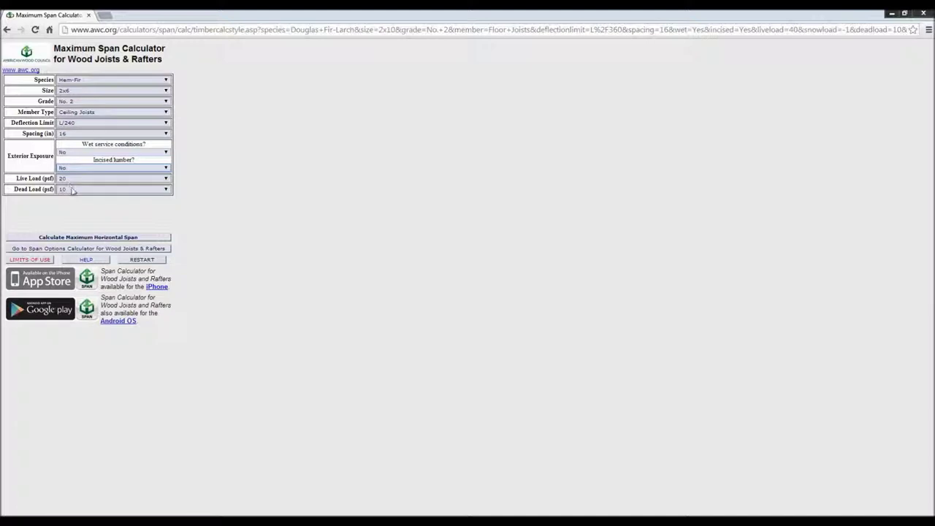
pyautogui.click(83, 238)
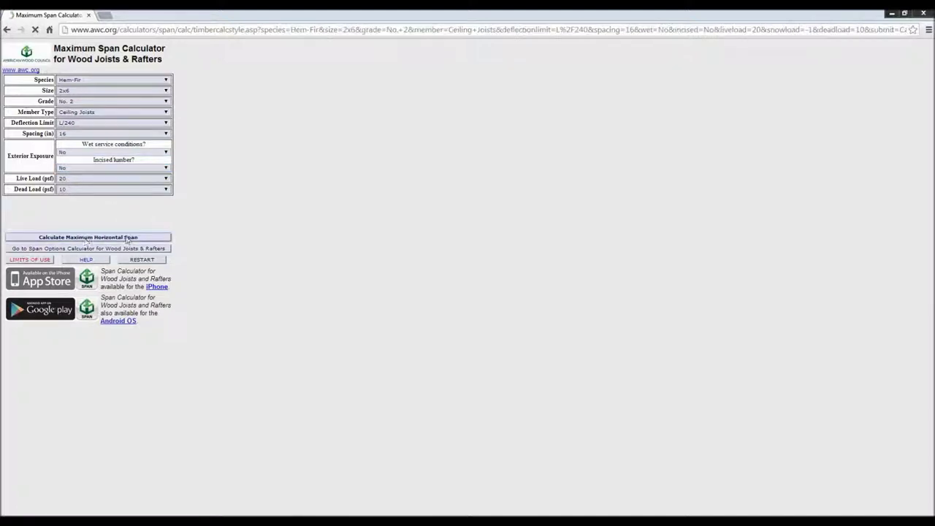
pyautogui.scroll(1, 244, 238)
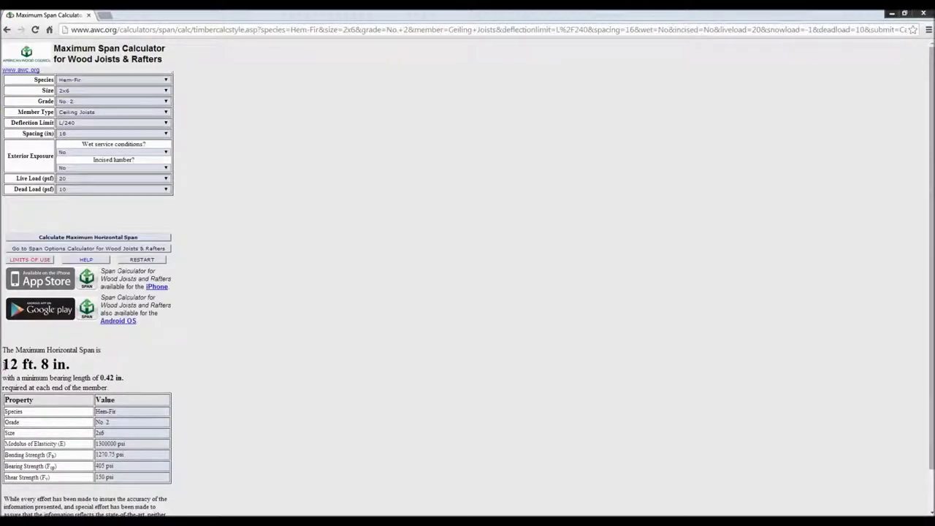
pyautogui.moveTo(3, 362); pyautogui.dragTo(89, 365)
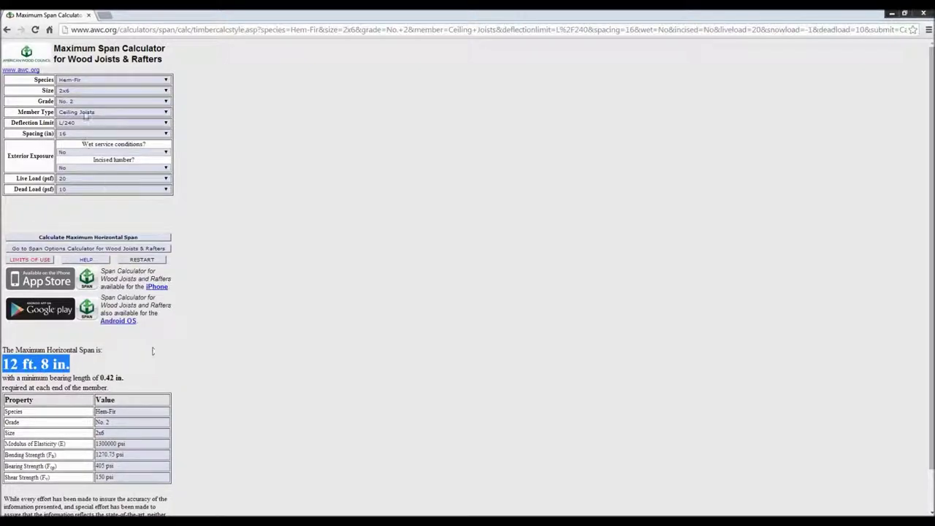
# - Change the species to Spruce-Pine-Fir, the size to 2x10 and the member type to Rafters (Snow Load)
pyautogui.click(87, 80)
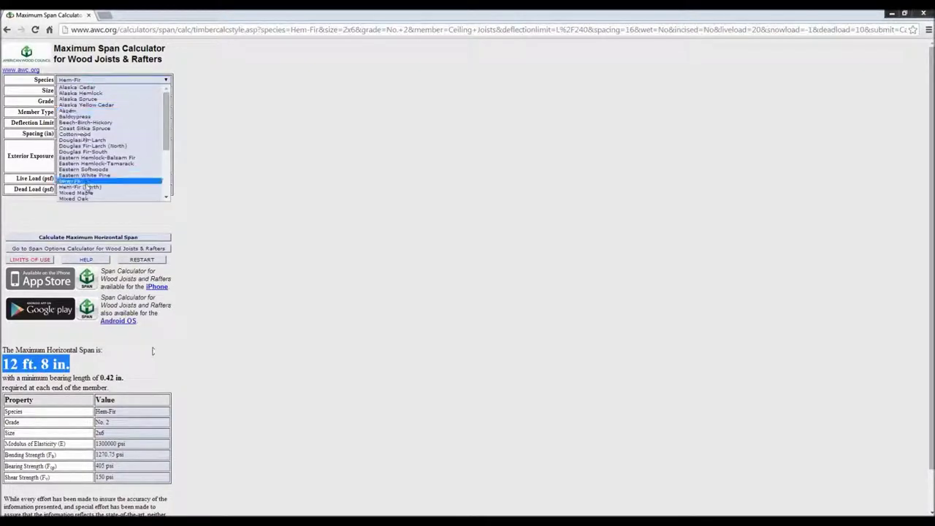
pyautogui.scroll(-5, 84, 183)
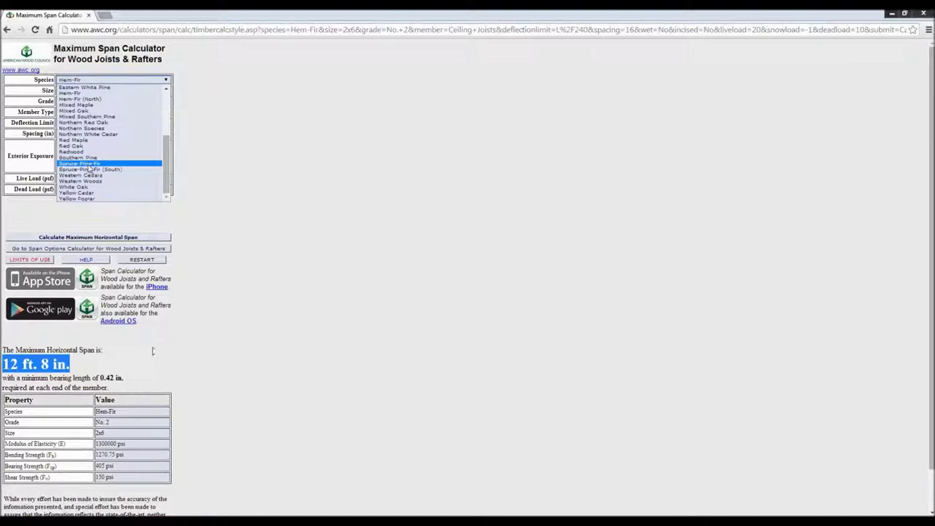
pyautogui.click(87, 164)
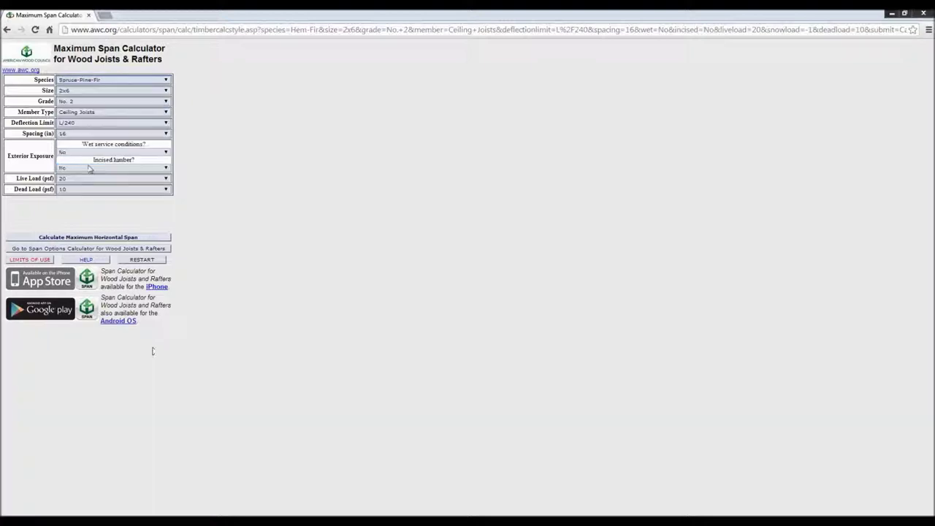
pyautogui.click(86, 93)
pyautogui.click(83, 118)
pyautogui.click(86, 112)
pyautogui.click(82, 131)
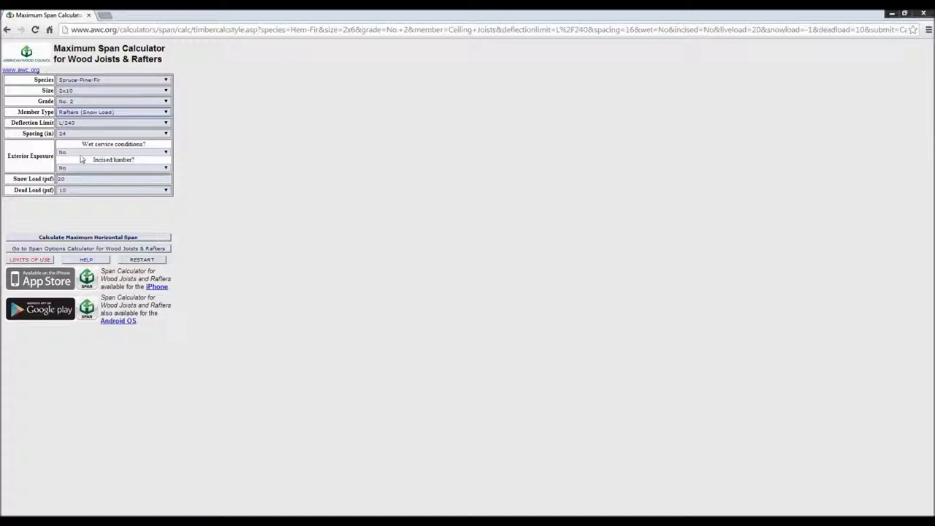
# - Set the snow load to 30 psf, keep the dead load at 10 psf, and calculate the rafters' maximum horizontal span
pyautogui.click(89, 178)
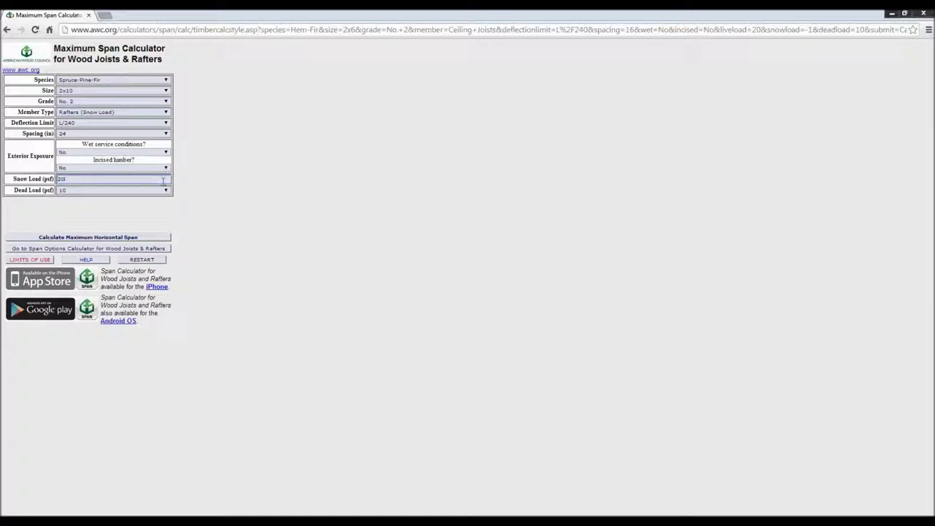
pyautogui.press('BackSpace')
pyautogui.write('0')
pyautogui.press('BackSpace')
pyautogui.press('BackSpace')
pyautogui.write('30')
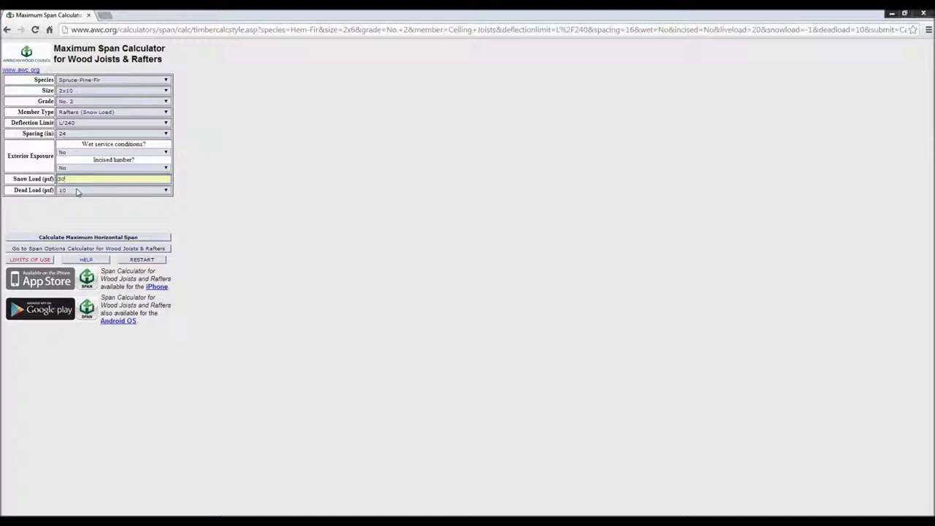
pyautogui.click(77, 190)
pyautogui.click(78, 193)
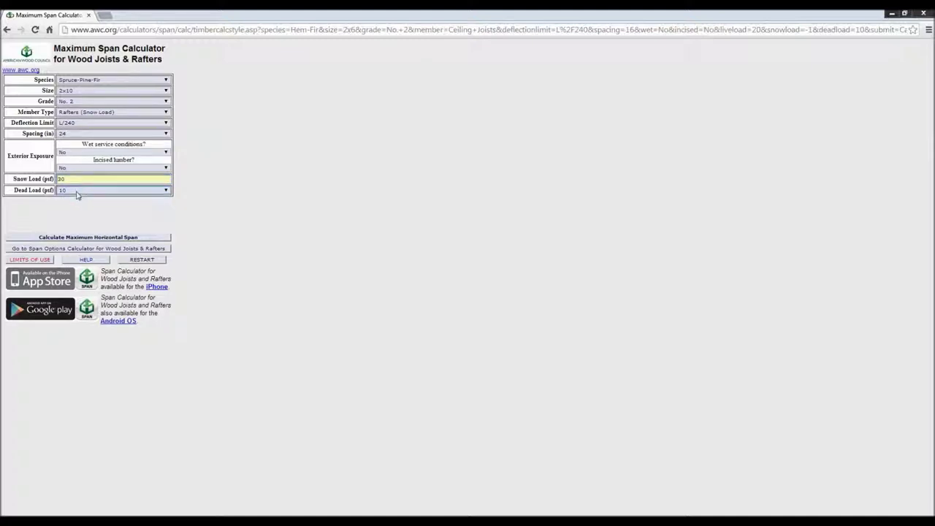
pyautogui.click(91, 237)
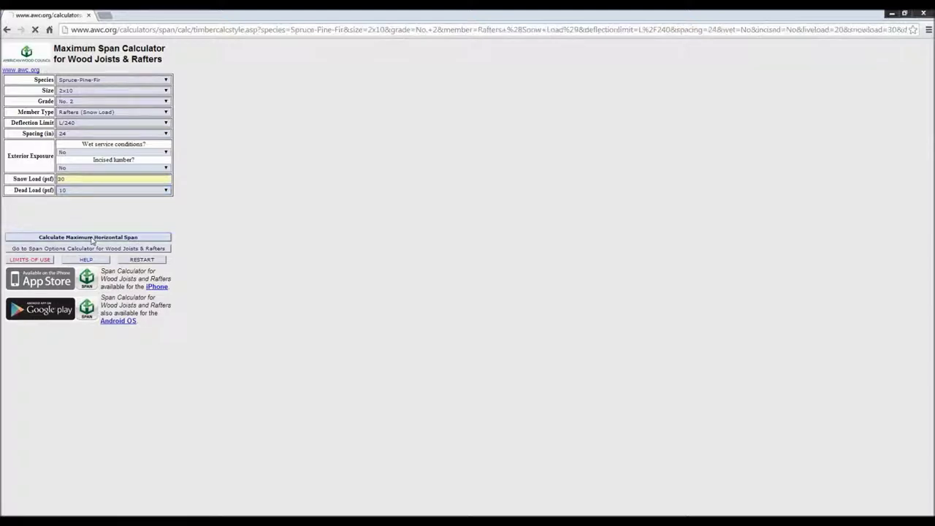
# - Highlight the calculated maximum horizontal span for the Spruce-Pine-Fir rafters
pyautogui.scroll(1, 239, 282)
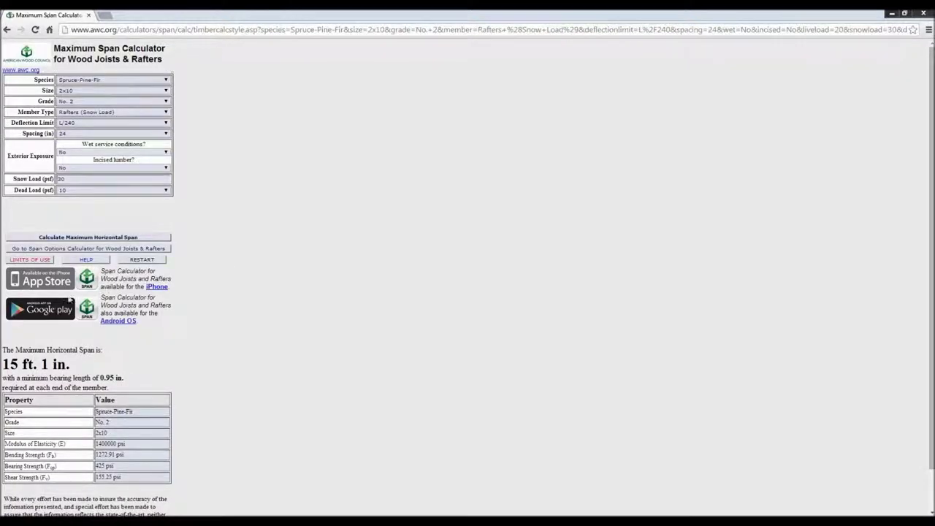
pyautogui.moveTo(3, 363); pyautogui.dragTo(106, 368)
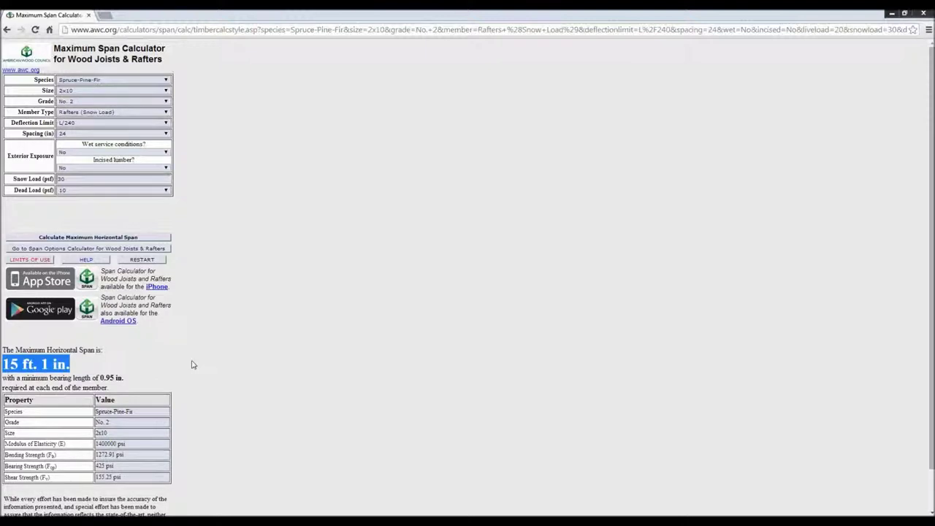
# - Change the species to Southern Pine, the grade to No. 2 (pre 6/1/13) and the deflection limit to L/180
pyautogui.click(105, 82)
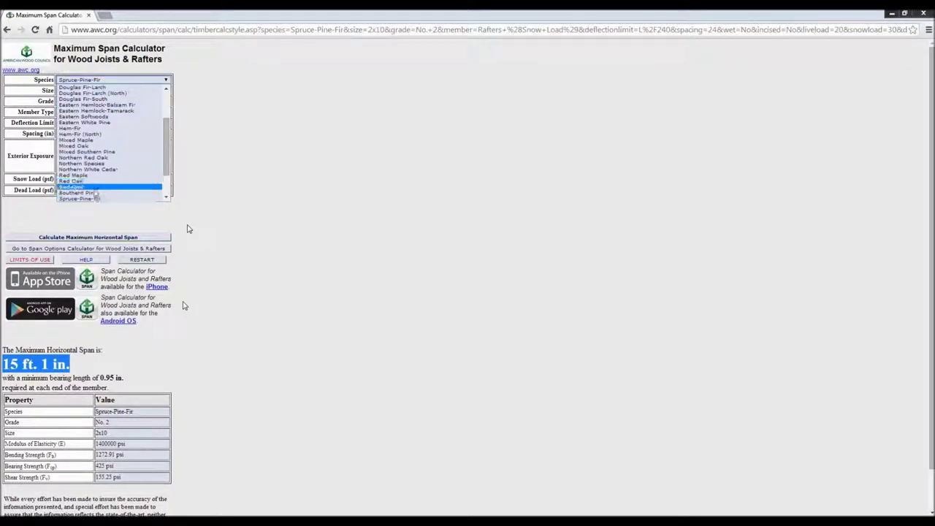
pyautogui.click(95, 193)
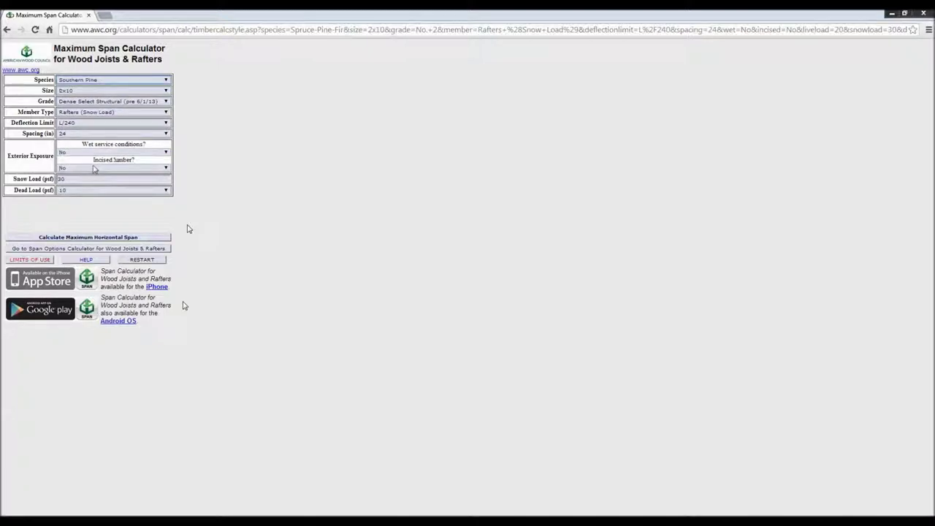
pyautogui.click(83, 103)
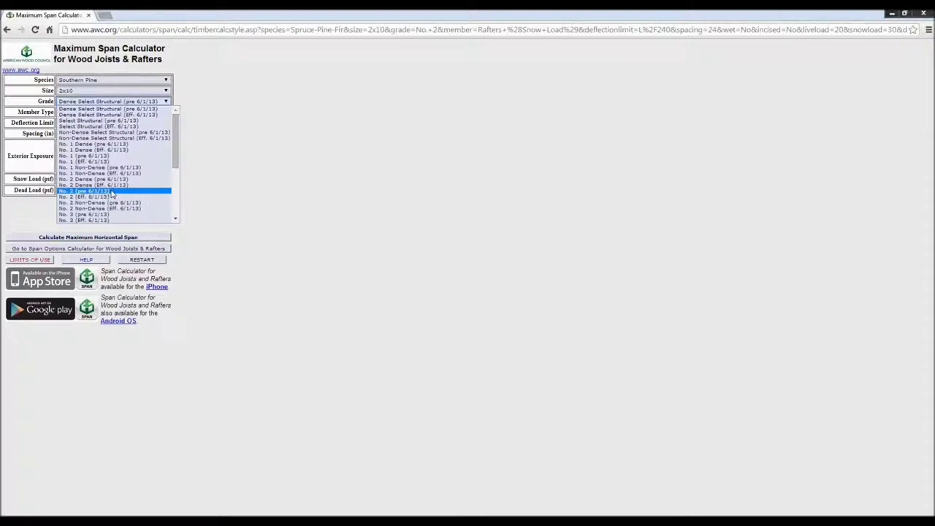
pyautogui.click(111, 191)
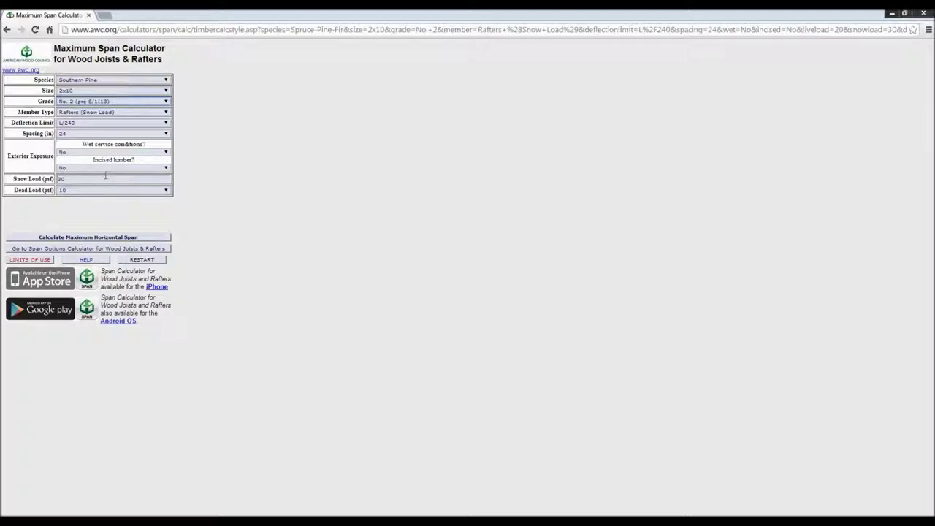
pyautogui.click(94, 124)
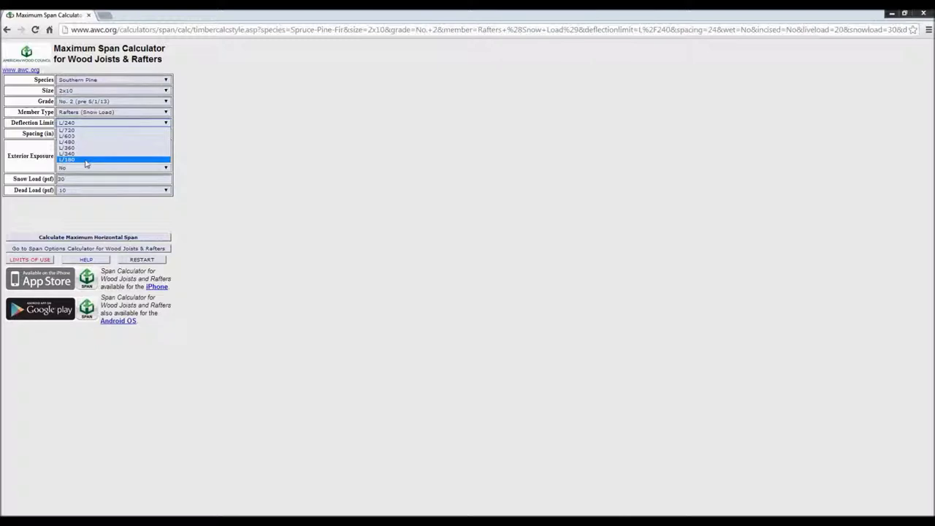
pyautogui.click(86, 160)
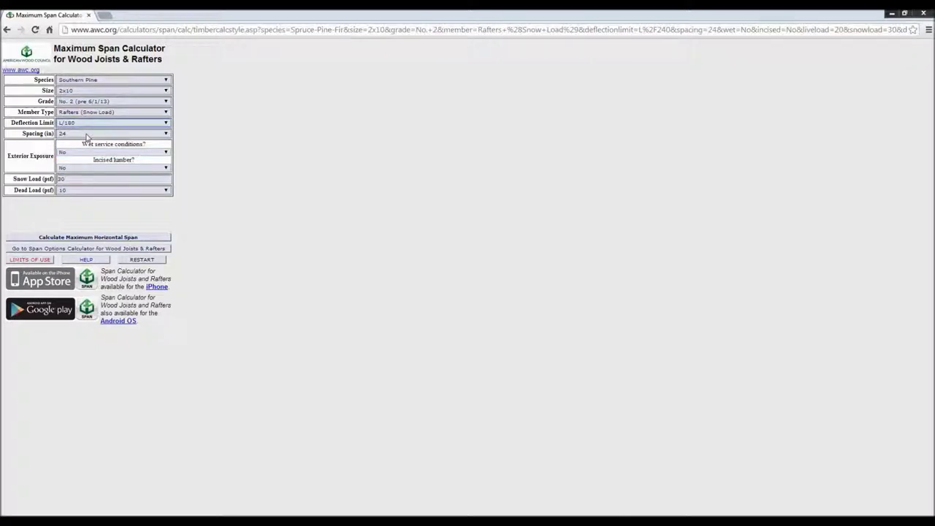
# - Switch the member type to Rafters (Roof Live-Load) and calculate the maximum horizontal span
pyautogui.click(84, 178)
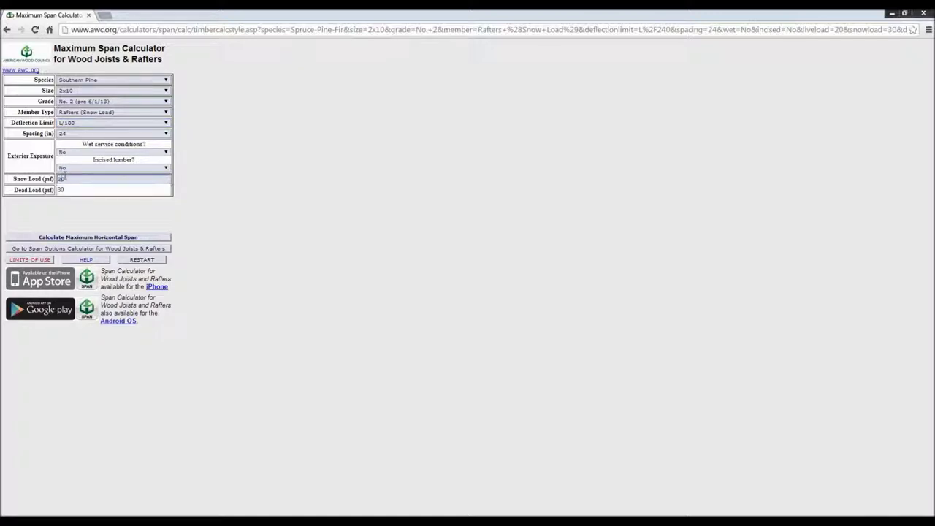
pyautogui.press('BackSpace')
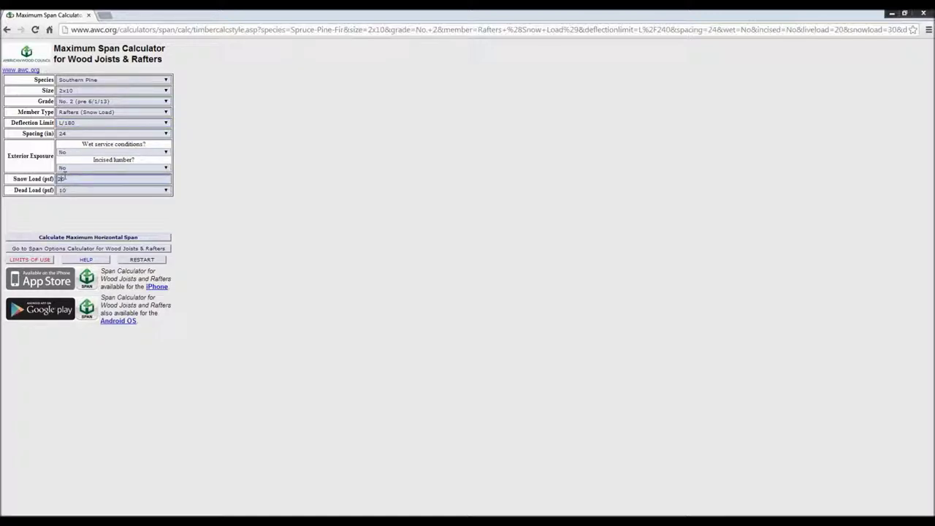
pyautogui.click(76, 113)
pyautogui.click(76, 136)
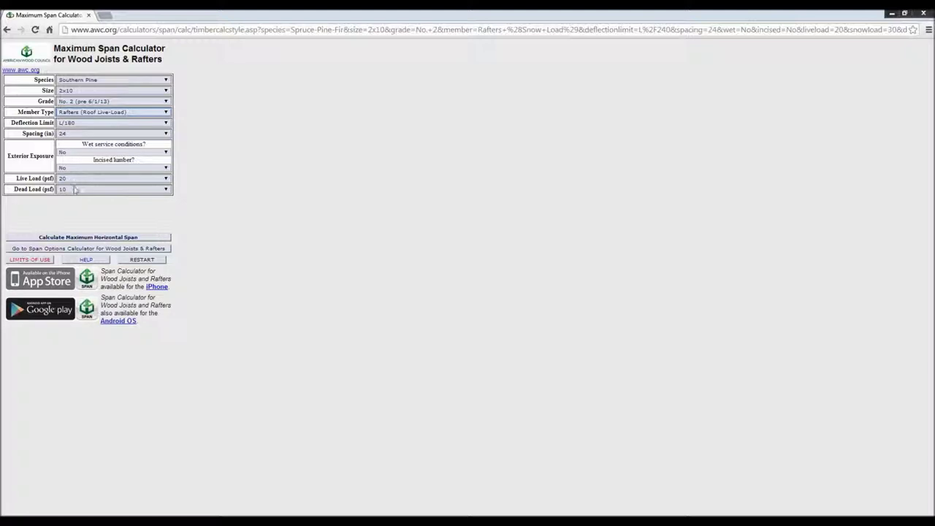
pyautogui.click(80, 237)
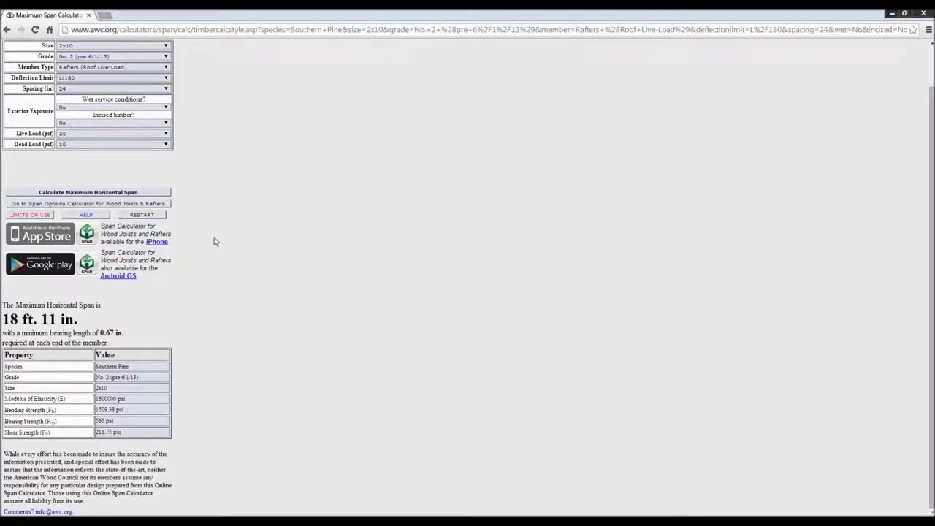
pyautogui.scroll(1, 215, 241)
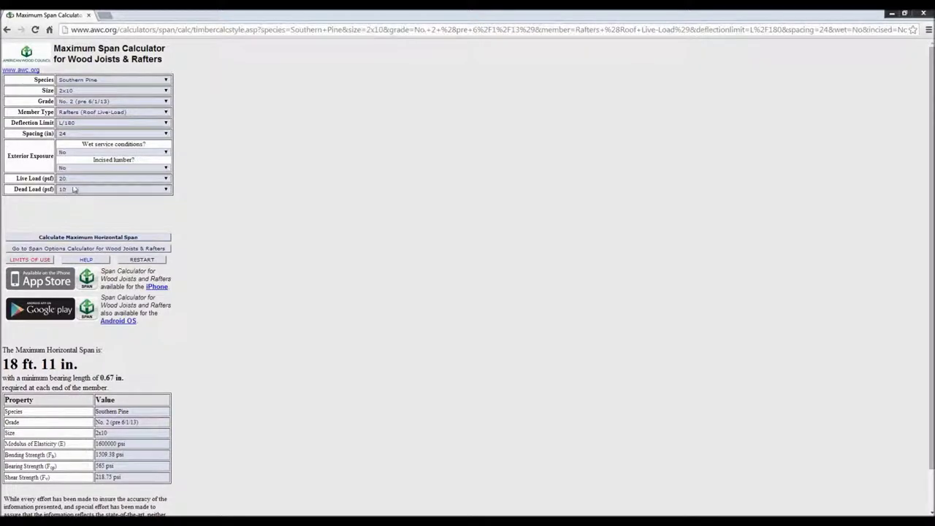
# - Change the Southern Pine grade to No. 2 (Eff. 6/1/13), recalculate the maximum horizontal span and highlight the result
pyautogui.click(111, 101)
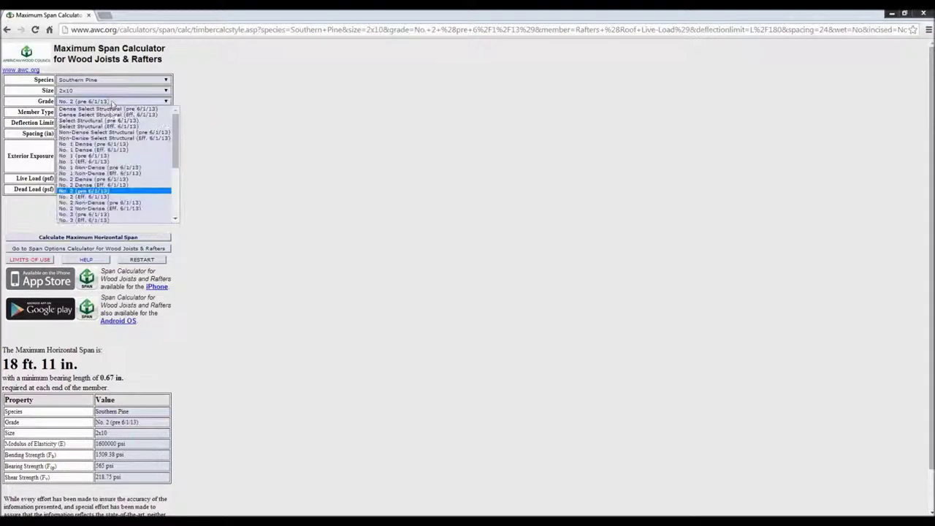
pyautogui.click(100, 198)
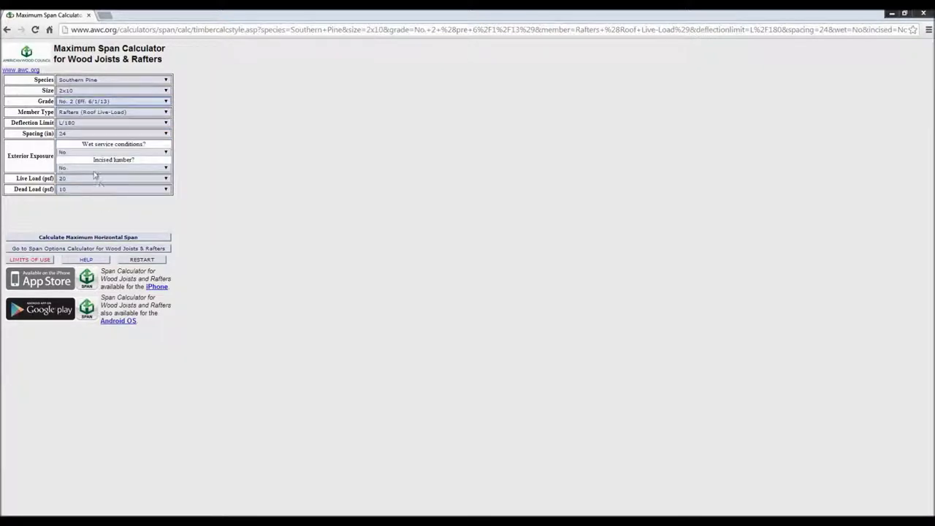
pyautogui.click(105, 237)
pyautogui.scroll(-1, 167, 284)
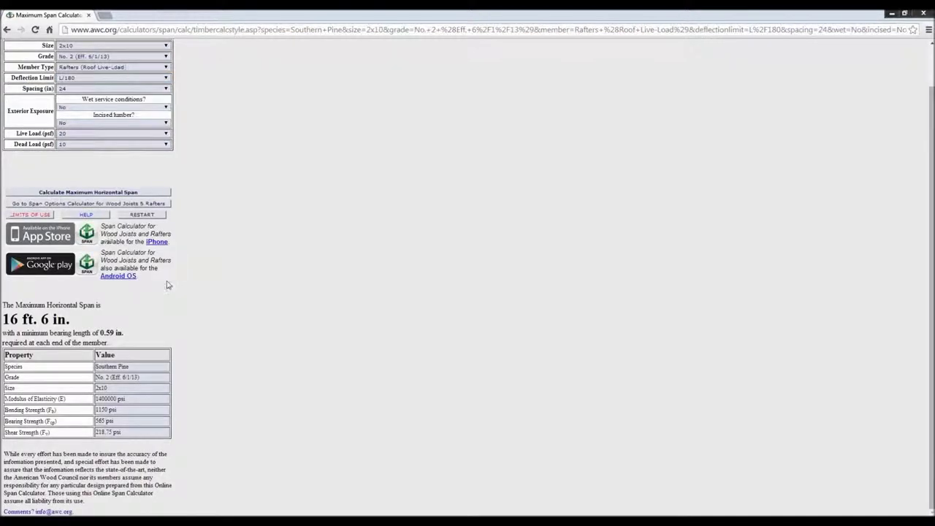
pyautogui.scroll(1, 219, 263)
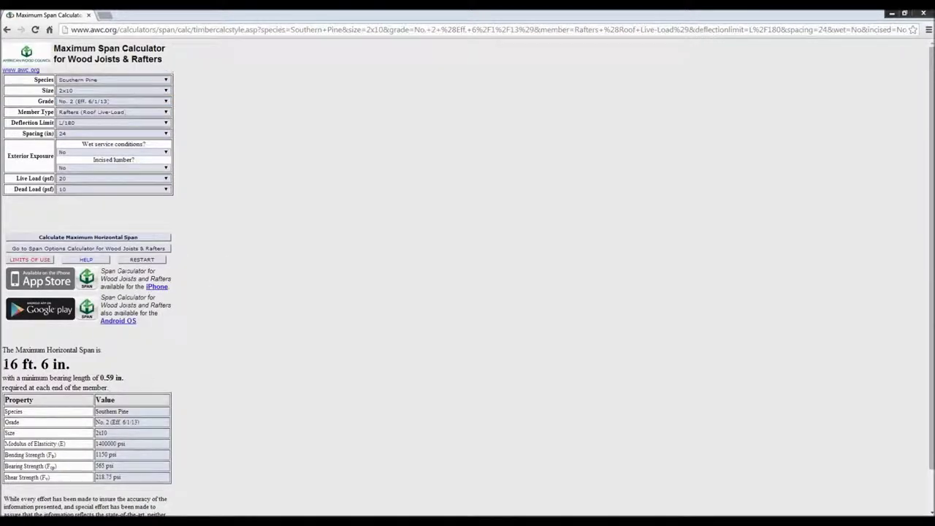
pyautogui.moveTo(2, 364); pyautogui.dragTo(70, 365)
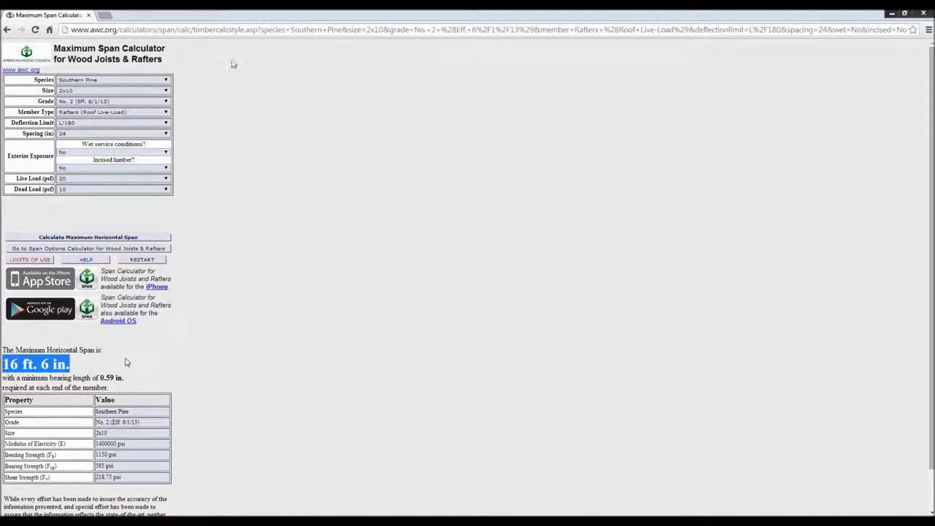
# - Look up the Southern Pine design value addenda under Codes & Standards on awc.org in a separate tab, and return to the calculator
pyautogui.click(106, 14)
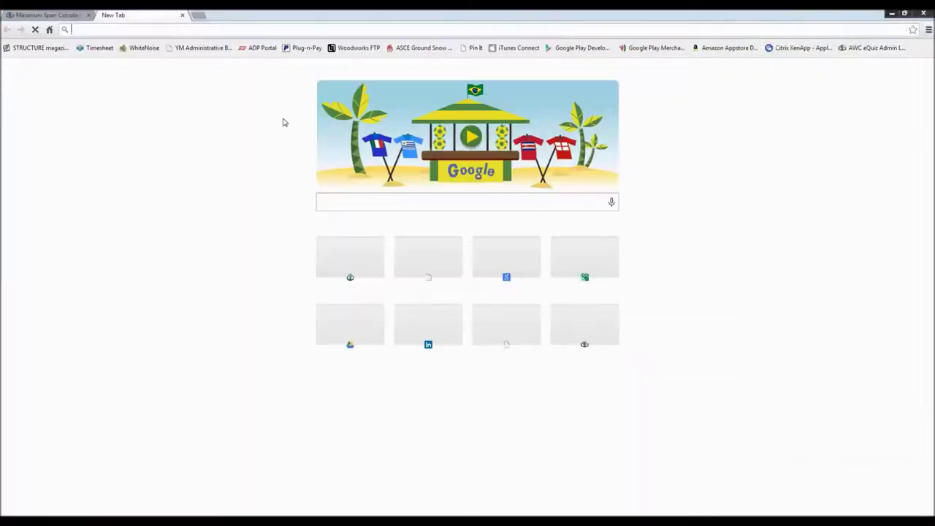
pyautogui.click(49, 30)
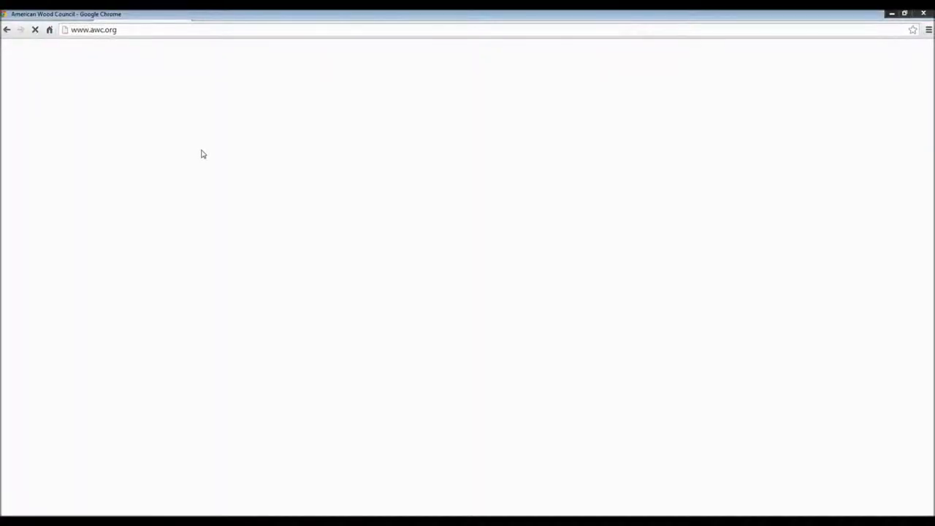
pyautogui.click(234, 162)
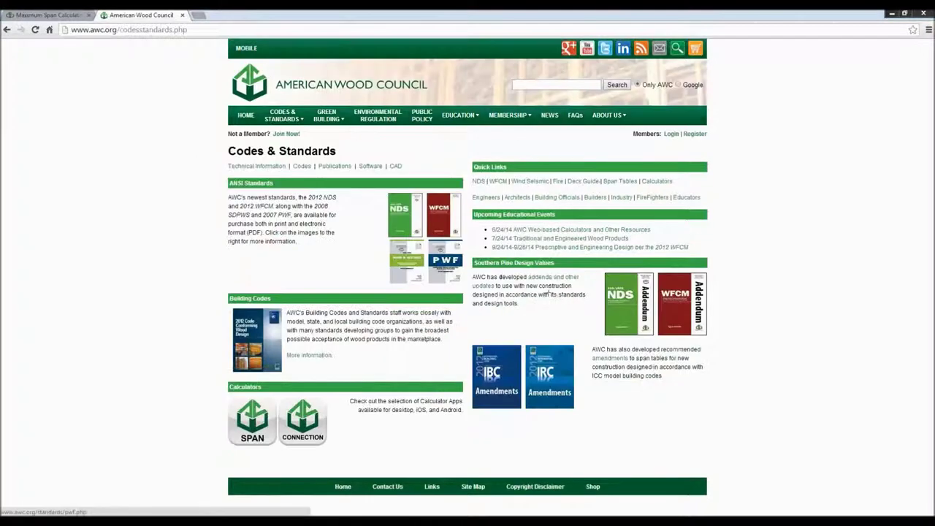
pyautogui.click(626, 306)
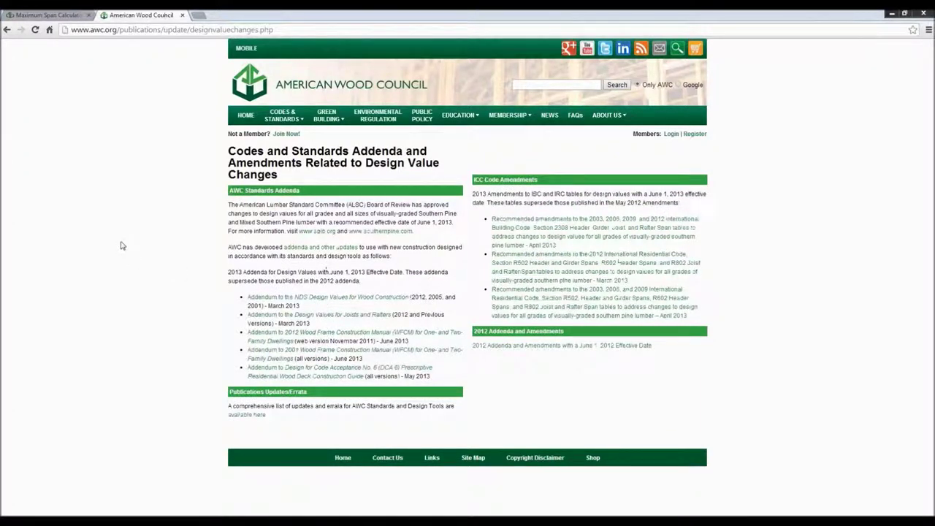
pyautogui.click(183, 15)
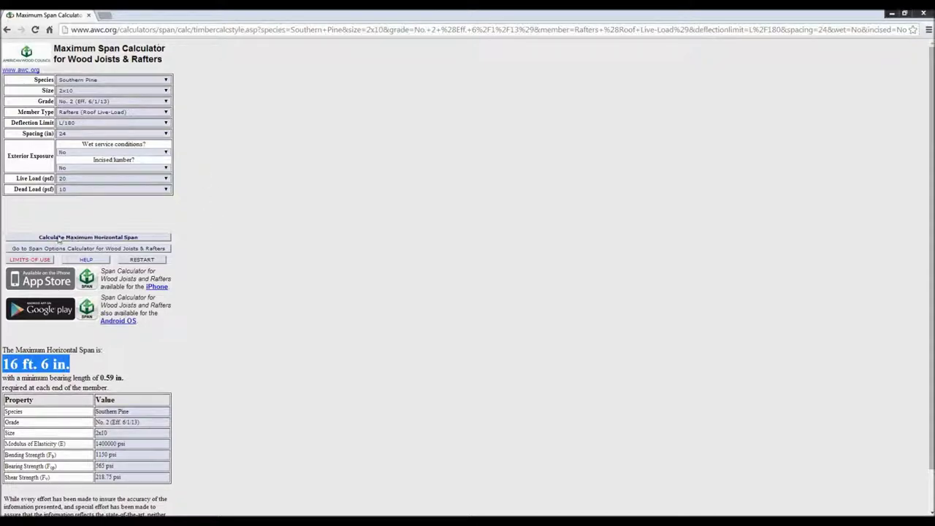
# - Go to the Span Options Calculator and select the species Douglas Fir-Larch, Hem-Fir, Southern Pine and Spruce-Pine-Fir together
pyautogui.click(97, 252)
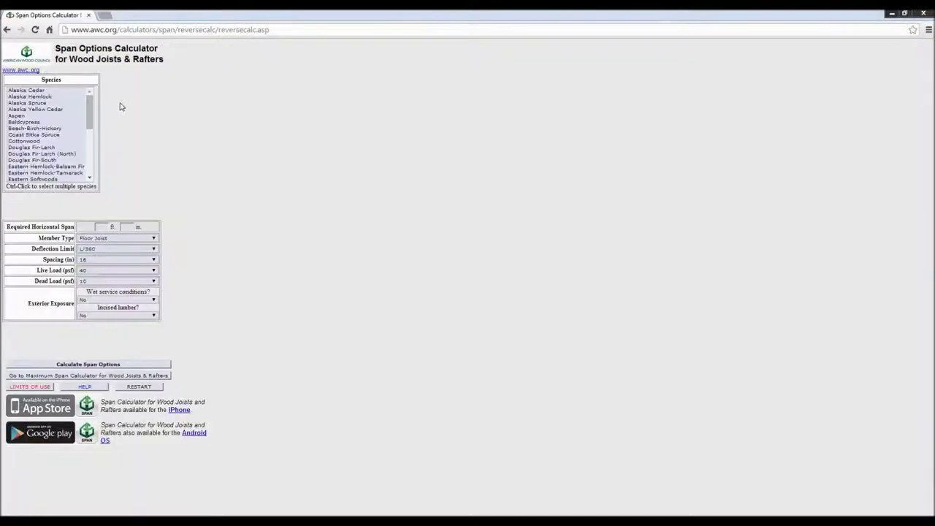
pyautogui.click(28, 148)
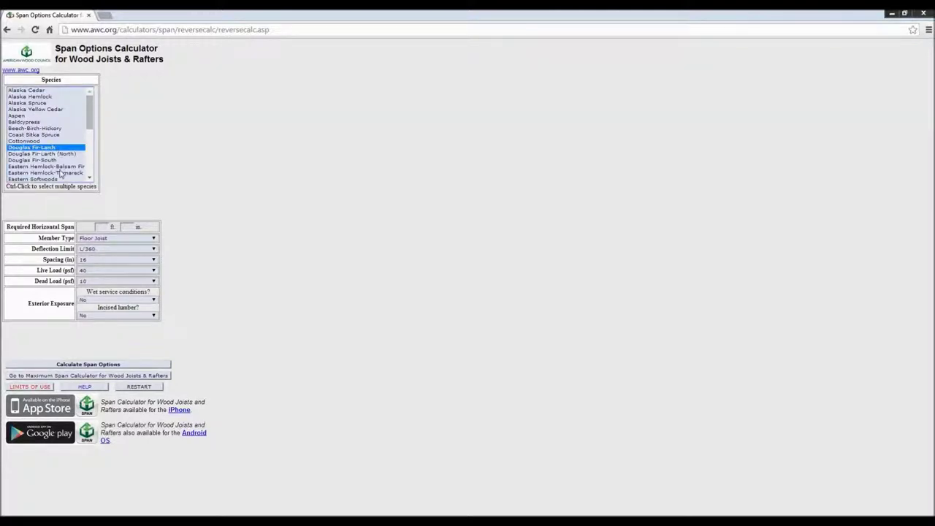
pyautogui.scroll(-2, 62, 171)
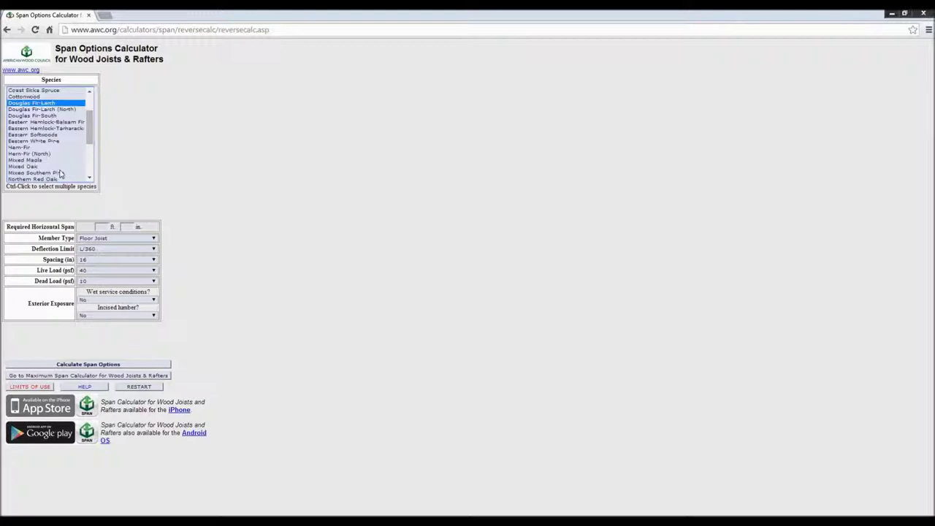
pyautogui.keyDown('ctrl'); pyautogui.click(28, 148); pyautogui.keyUp('ctrl')
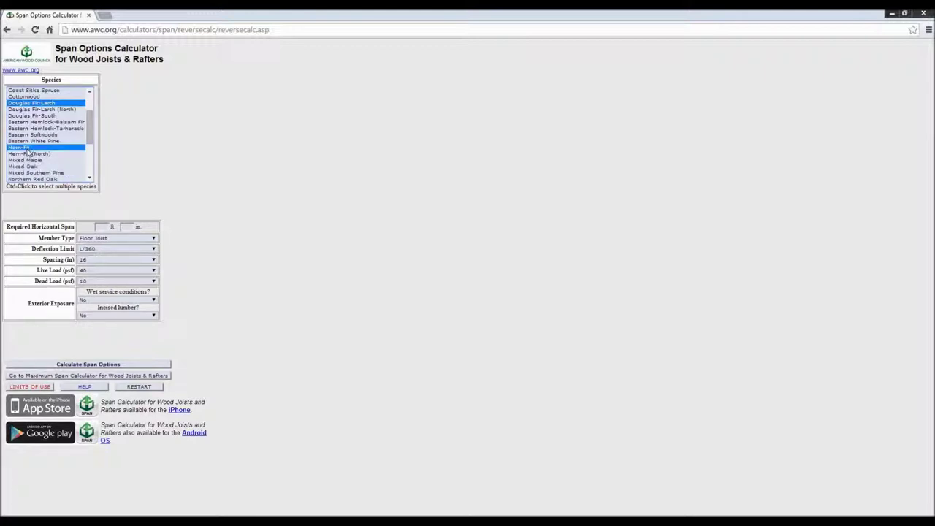
pyautogui.scroll(-2, 27, 153)
pyautogui.scroll(-2, 27, 153)
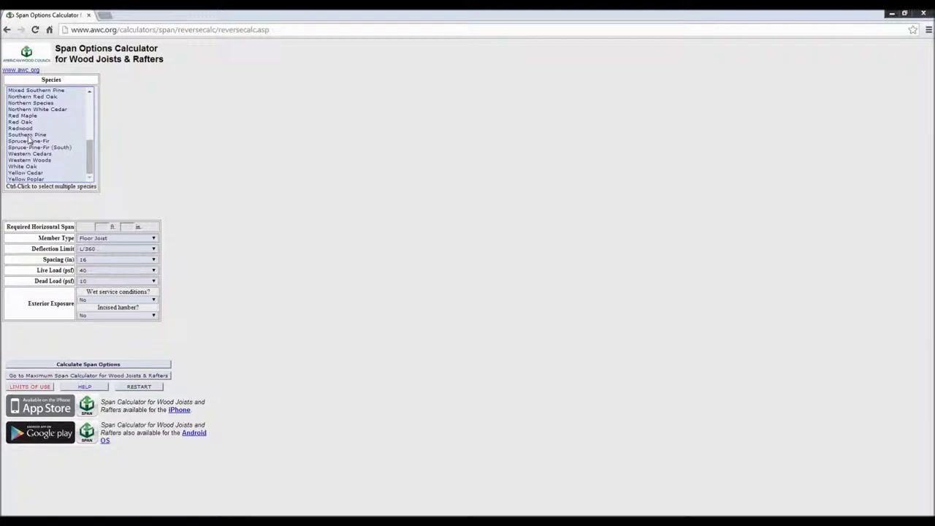
pyautogui.keyDown('ctrl'); pyautogui.click(28, 135); pyautogui.keyUp('ctrl')
pyautogui.keyDown('ctrl'); pyautogui.click(28, 142); pyautogui.keyUp('ctrl')
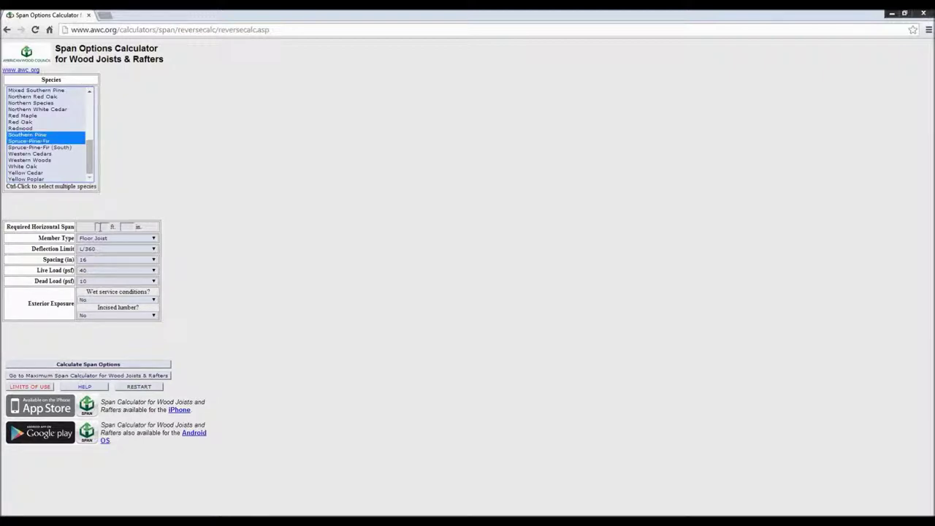
# - Set the required horizontal span to 16 ft 0 in, keep the member type as Floor Joist, and calculate the span options
pyautogui.click(95, 226)
pyautogui.write('16')
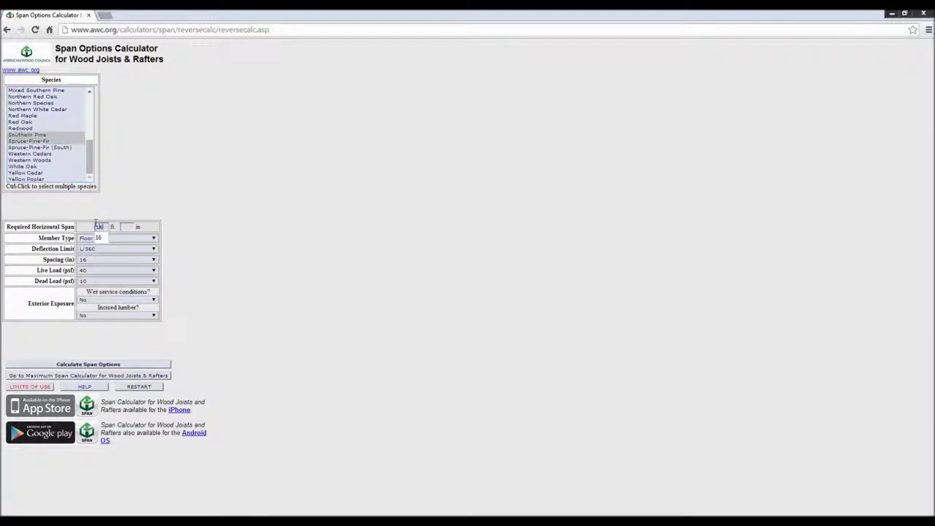
pyautogui.press('Tab')
pyautogui.write('0')
pyautogui.click(123, 239)
pyautogui.click(101, 365)
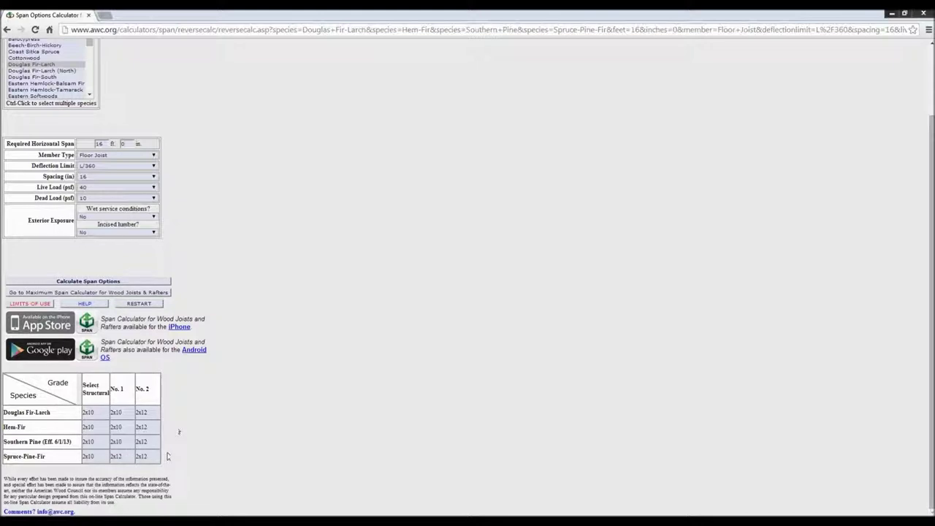
# - Examine the Douglas Fir-Larch row in the span options results table
pyautogui.moveTo(3, 412); pyautogui.dragTo(67, 417)
pyautogui.click(64, 416)
pyautogui.scroll(2, 196, 294)
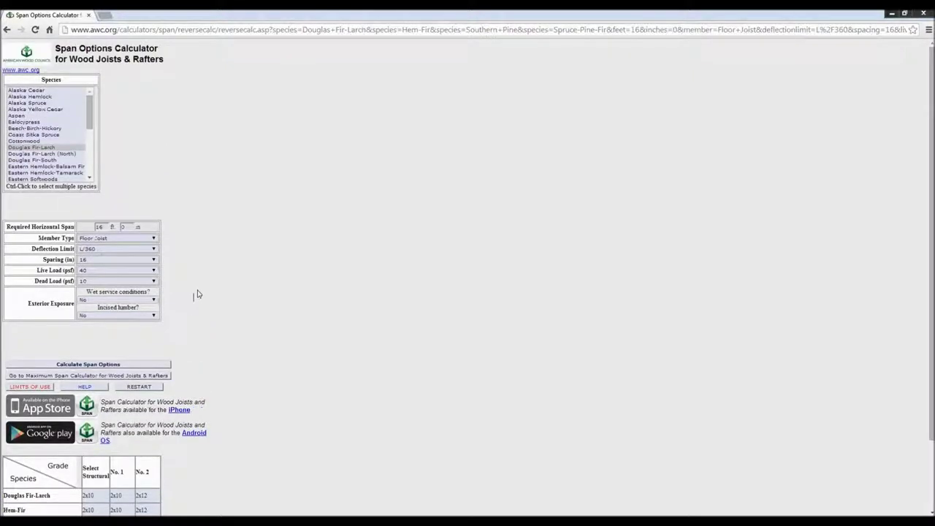
# - Open the calculator's Limits of Use and read through the scope, limitations and general structural requirements
pyautogui.click(35, 389)
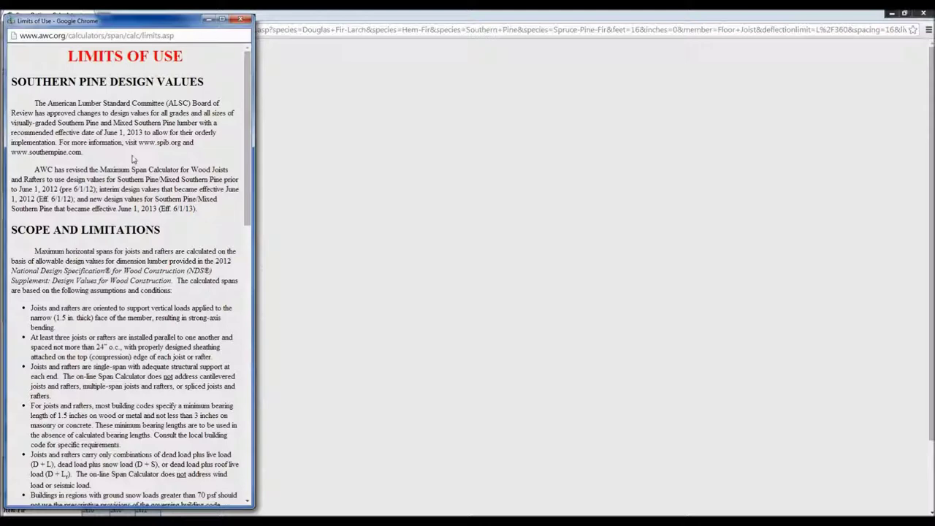
pyautogui.scroll(-1, 134, 159)
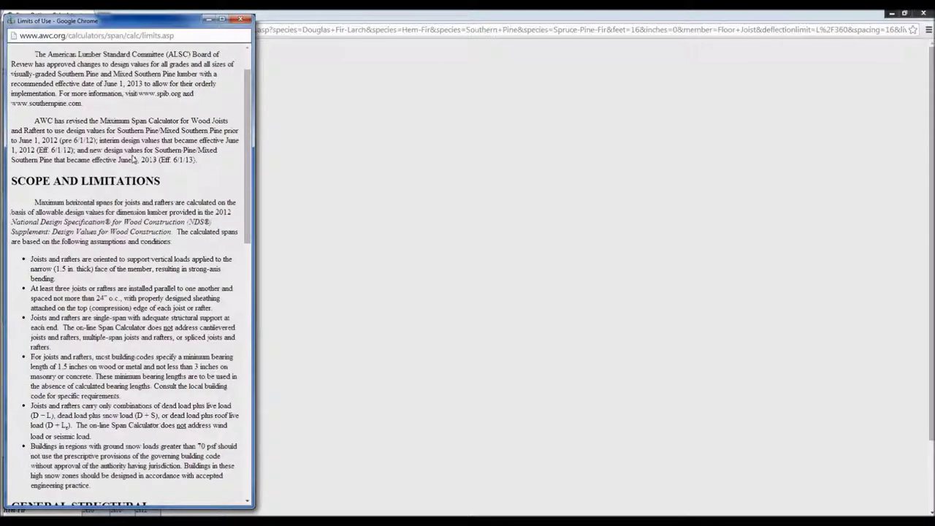
pyautogui.scroll(-2, 133, 159)
pyautogui.scroll(-4, 113, 229)
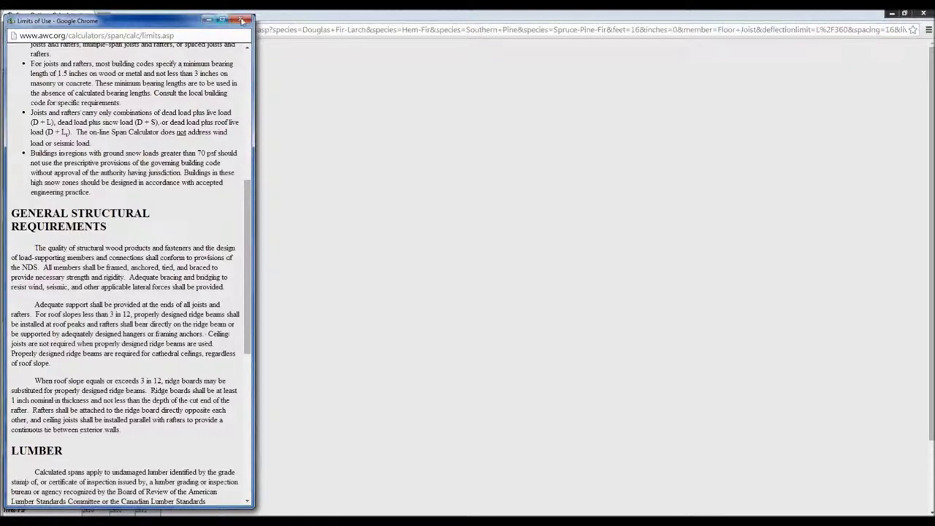
# - Close the Limits of Use and read the Help's span formulas for bending strength, deflection limit and shear strength, plus its bearing length section
pyautogui.click(246, 19)
pyautogui.click(84, 387)
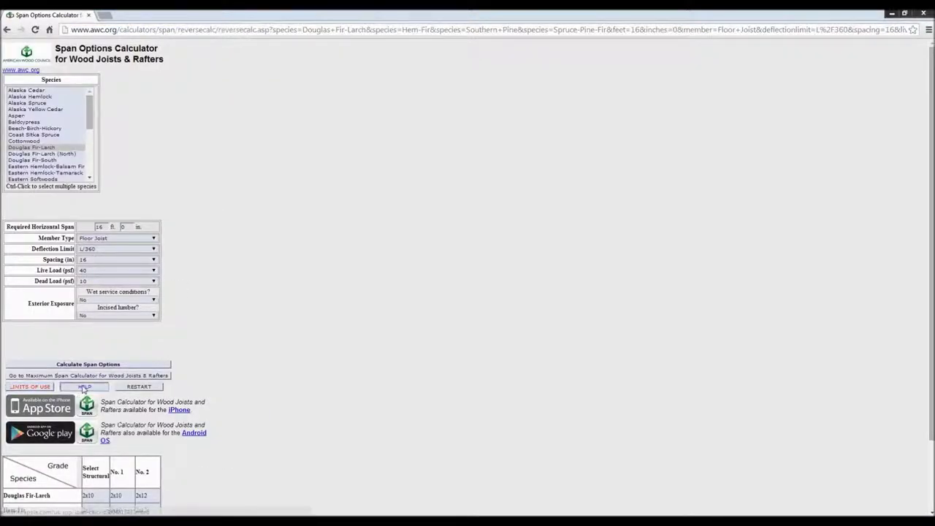
pyautogui.moveTo(134, 290); pyautogui.dragTo(132, 516)
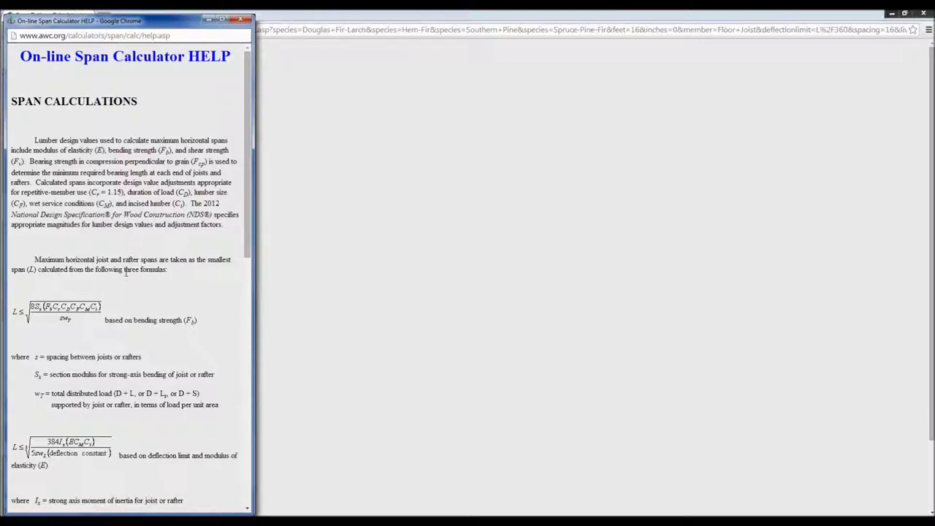
pyautogui.scroll(-1, 125, 273)
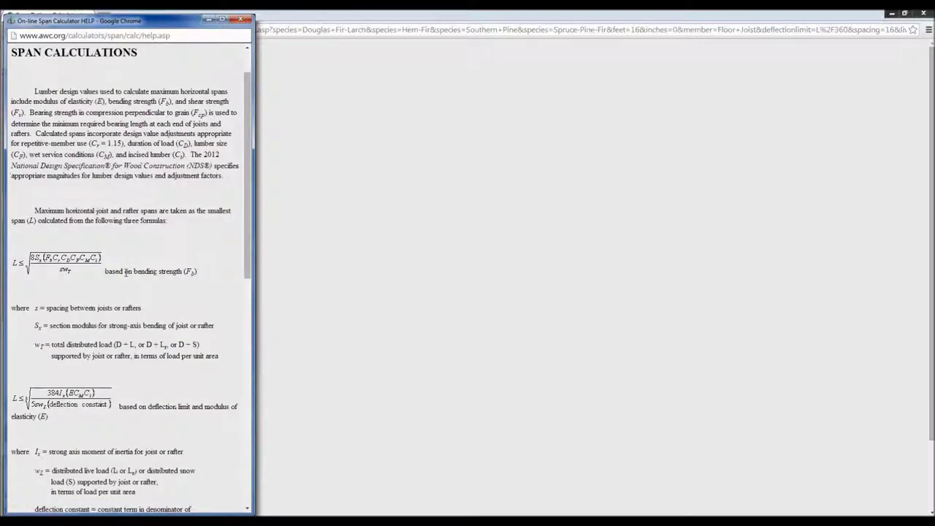
pyautogui.scroll(-1, 126, 272)
pyautogui.moveTo(134, 222); pyautogui.dragTo(176, 222)
pyautogui.moveTo(149, 358); pyautogui.dragTo(201, 357)
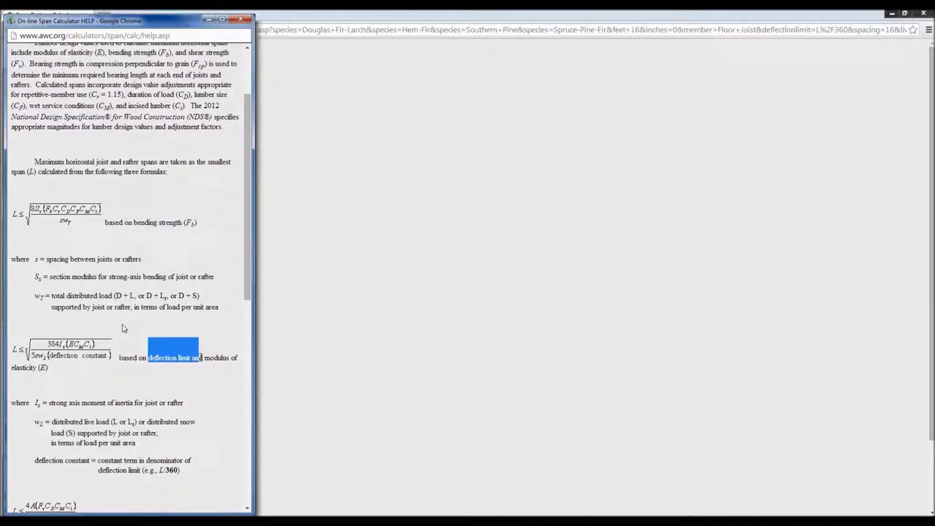
pyautogui.scroll(-5, 122, 328)
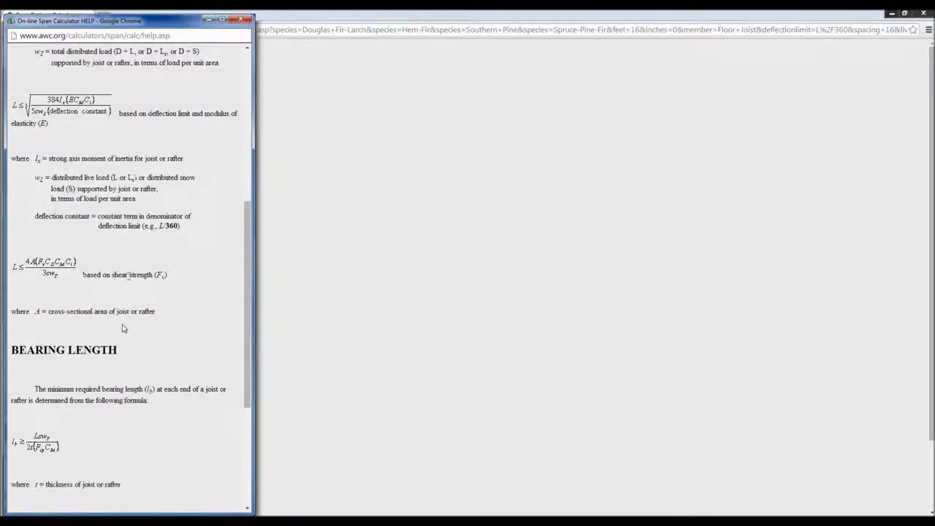
pyautogui.scroll(-3, 123, 329)
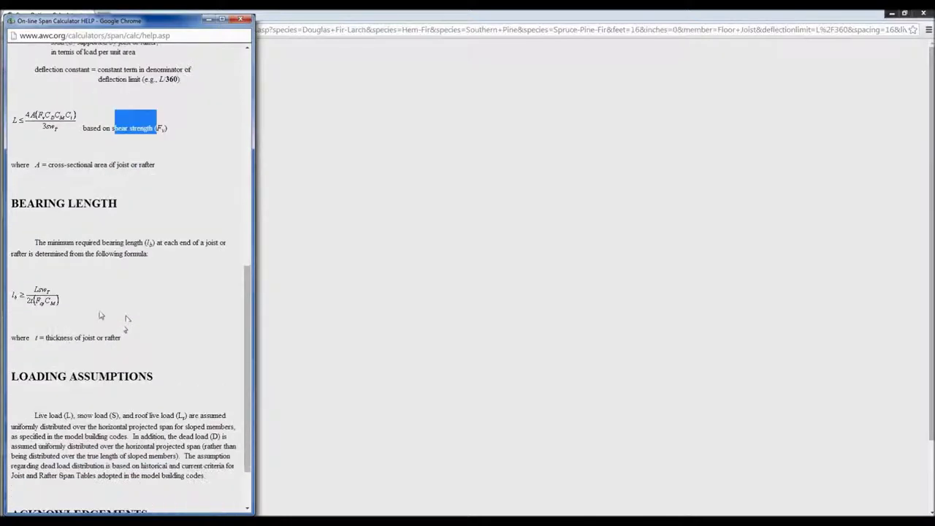
pyautogui.moveTo(16, 203); pyautogui.dragTo(138, 206)
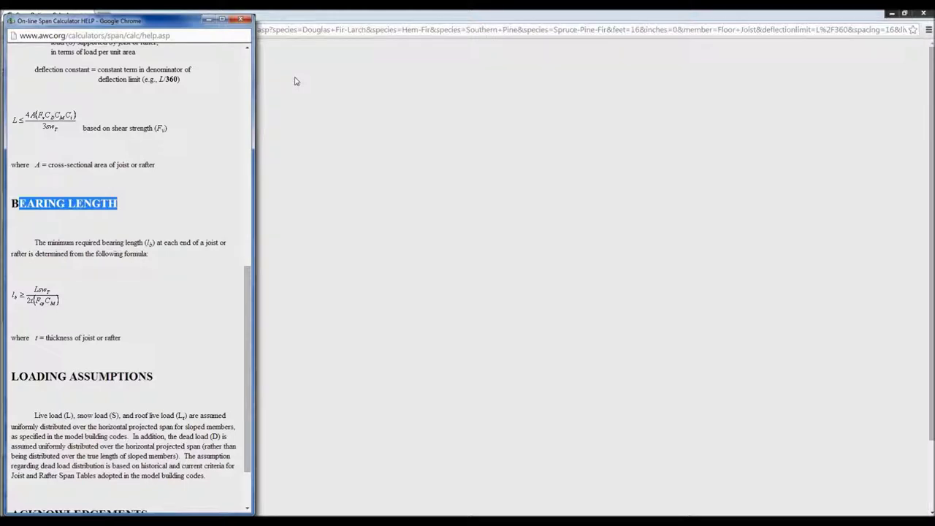
pyautogui.click(242, 20)
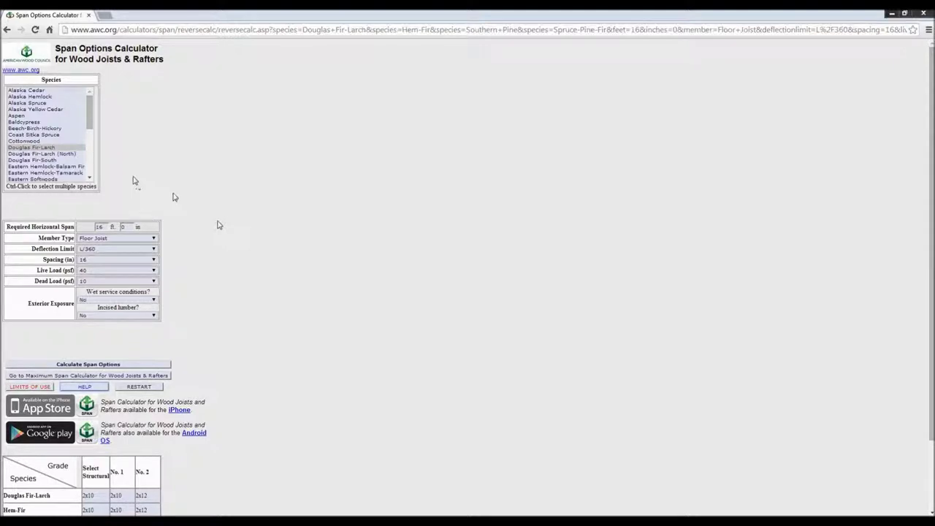
# - Go to the Maximum Span Calculator for Wood Joists & Rafters and skim its Help on span calculations and bearing length
pyautogui.click(102, 376)
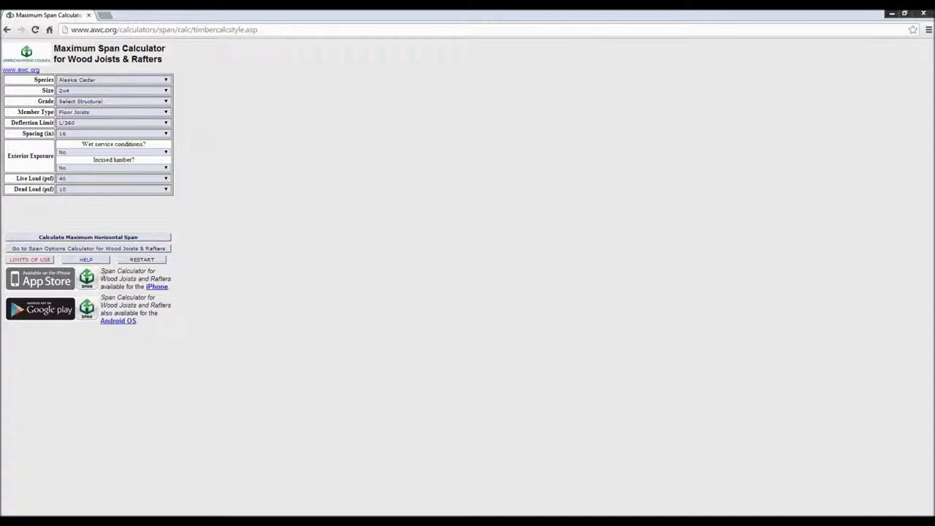
pyautogui.click(88, 262)
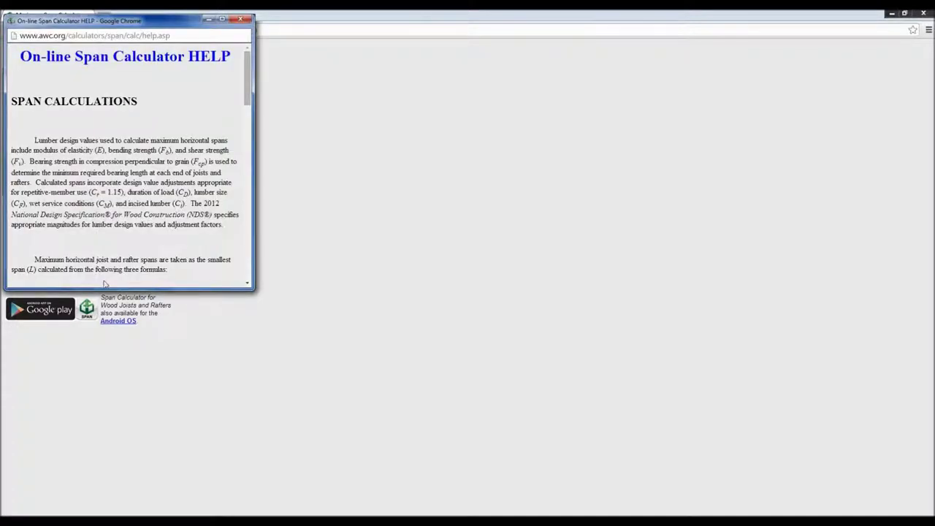
pyautogui.moveTo(106, 291); pyautogui.dragTo(113, 497)
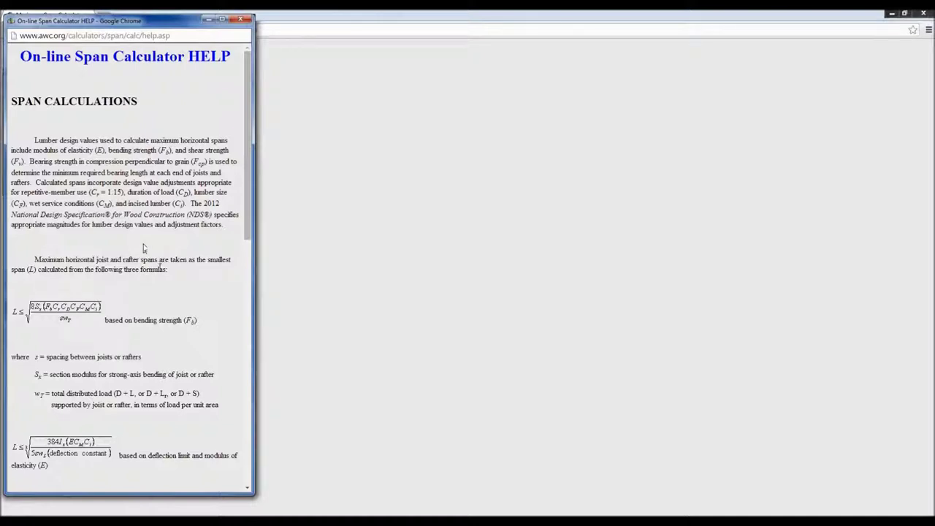
pyautogui.scroll(-3, 143, 248)
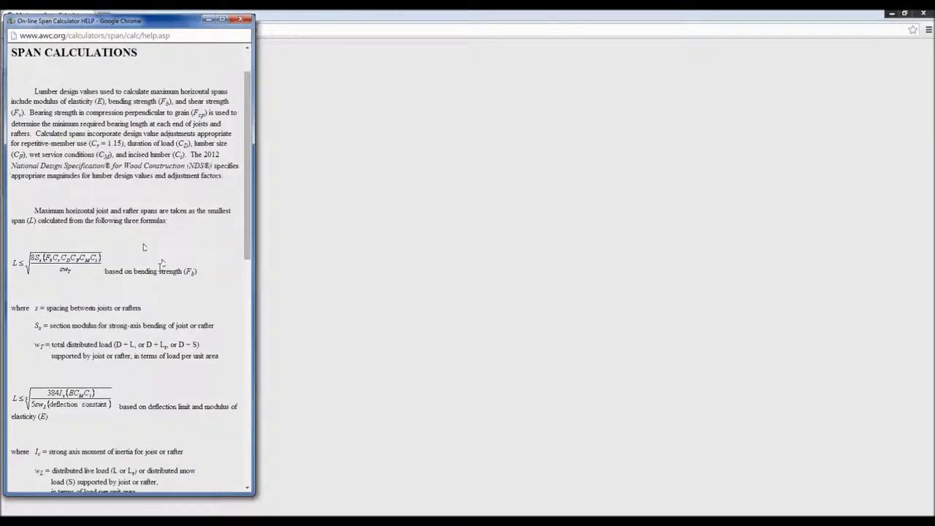
pyautogui.scroll(-6, 161, 272)
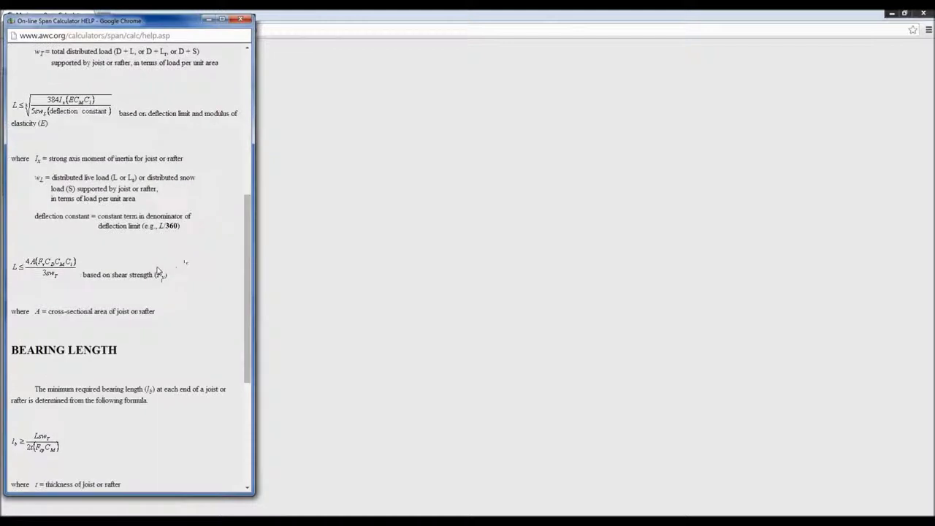
pyautogui.click(245, 20)
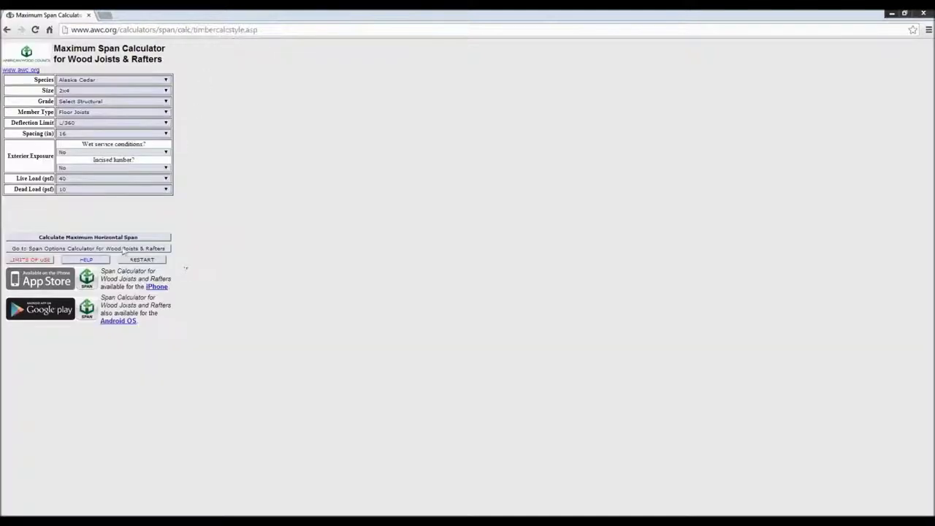
# - Read the Maximum Span Calculator's Limits of Use, covering scope and limitations, general structural requirements and lumber, and close it
pyautogui.click(31, 260)
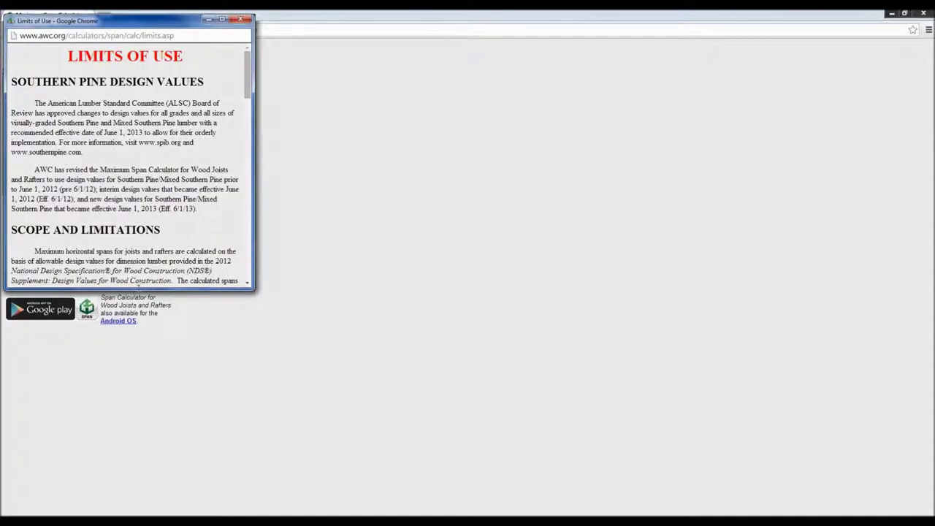
pyautogui.moveTo(139, 287)
pyautogui.mouseDown()
pyautogui.moveTo(139, 303)
pyautogui.moveTo(148, 288)
pyautogui.mouseUp()
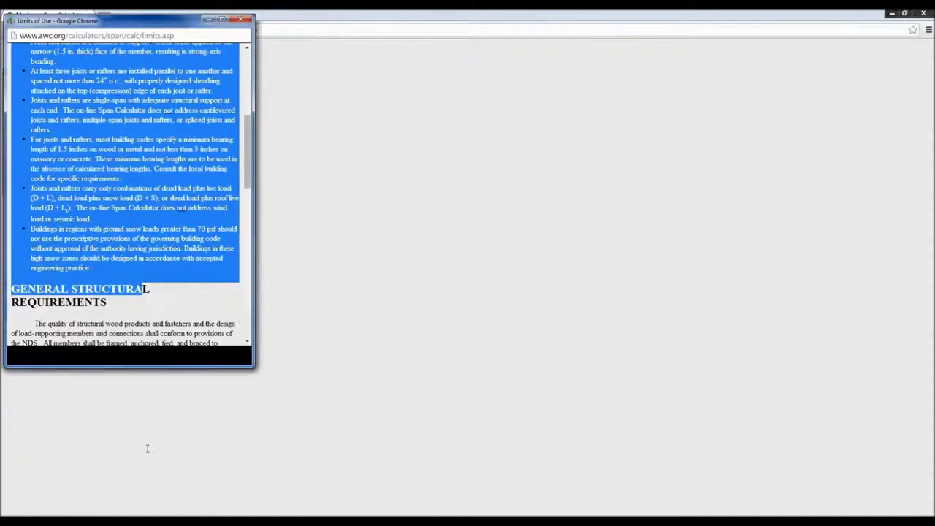
pyautogui.scroll(4, 120, 255)
pyautogui.click(127, 267)
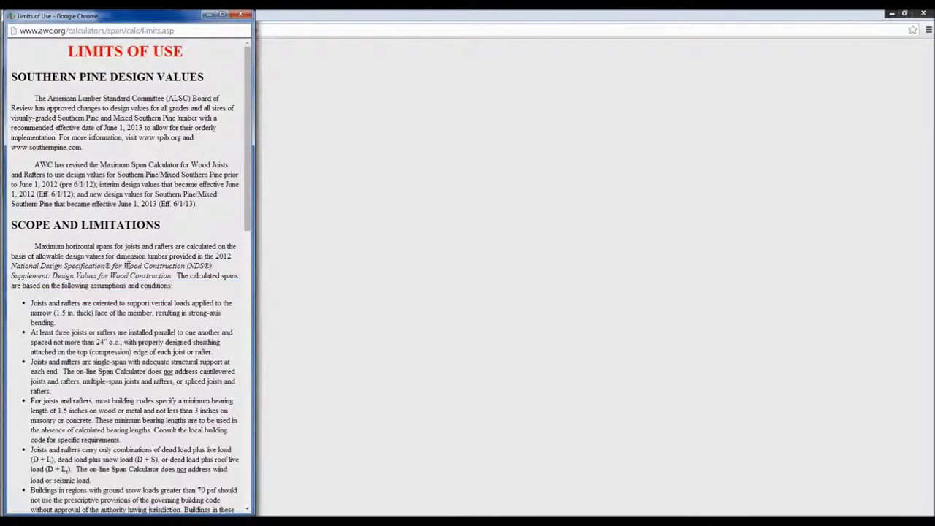
pyautogui.scroll(-1, 127, 267)
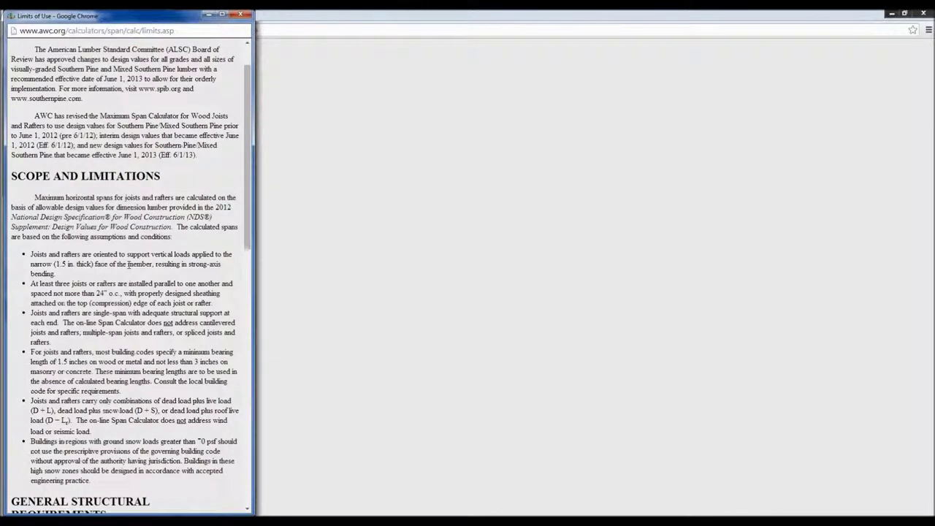
pyautogui.scroll(-2, 129, 264)
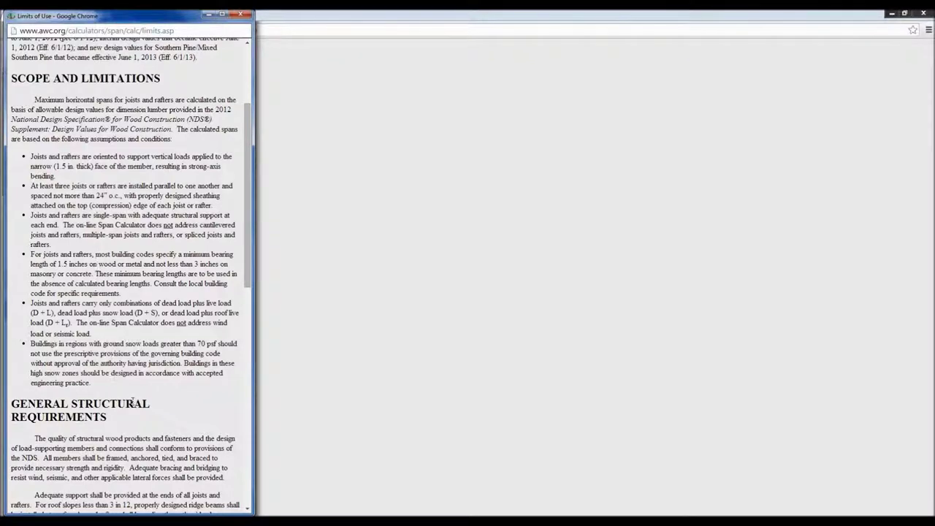
pyautogui.scroll(-1, 132, 401)
pyautogui.scroll(-2, 132, 400)
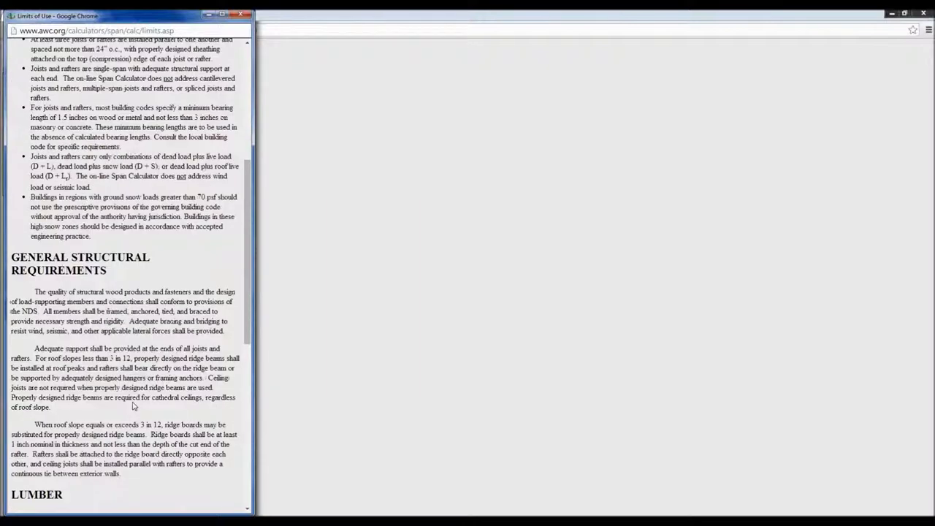
pyautogui.scroll(-1, 134, 406)
pyautogui.scroll(-1, 134, 397)
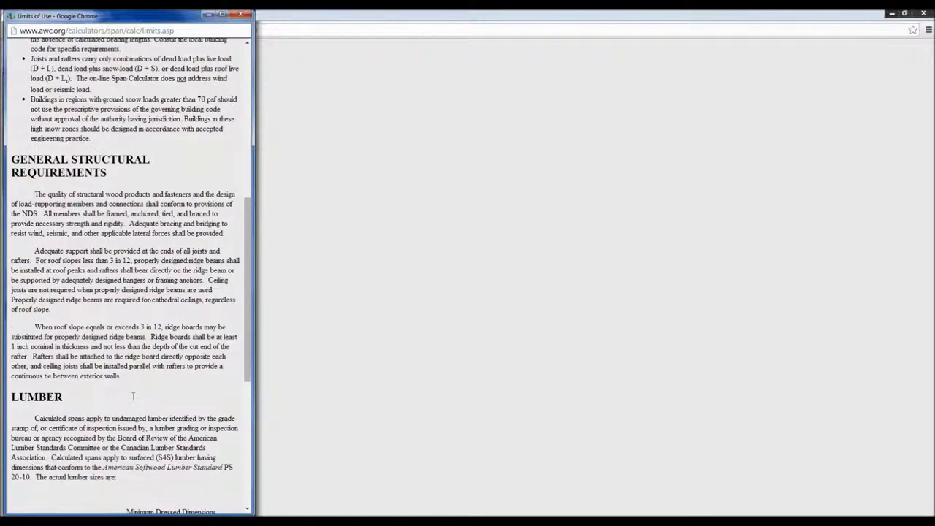
pyautogui.hotkey('ctrl', 'w')
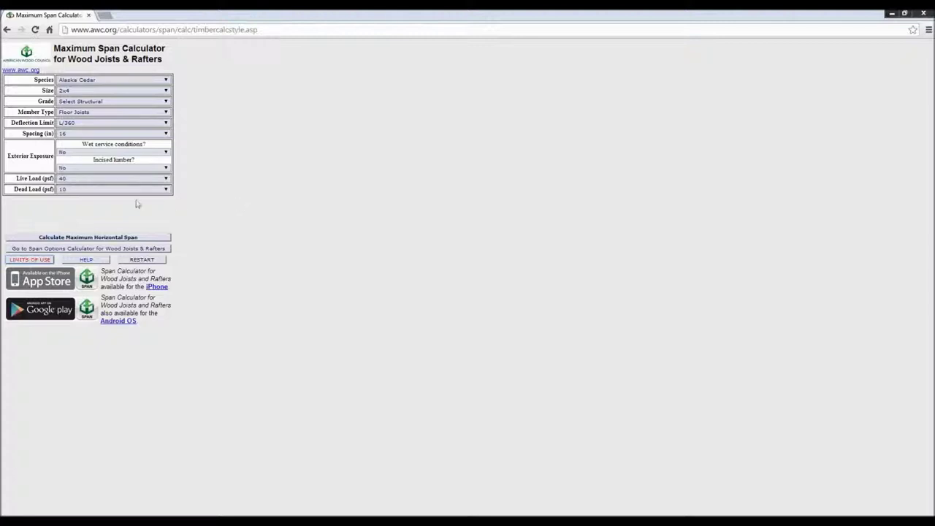
# - Set the member type to Rafters (Snow Load) and the snow load to 20 psf
pyautogui.click(83, 113)
pyautogui.click(83, 137)
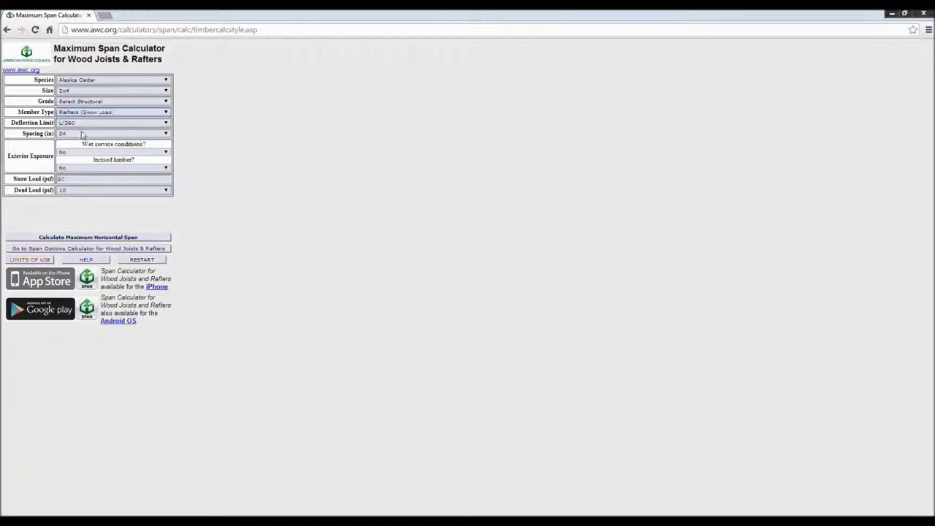
pyautogui.click(76, 179)
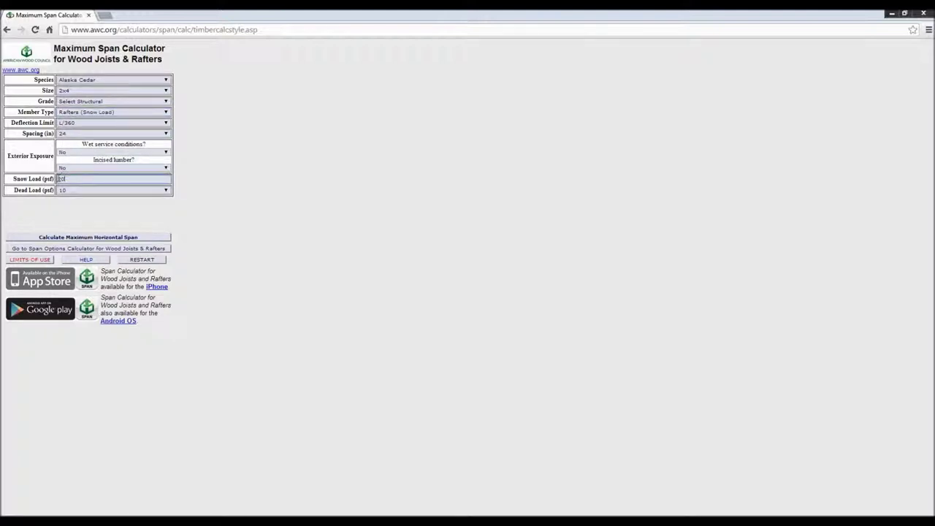
pyautogui.moveTo(58, 178); pyautogui.dragTo(83, 179)
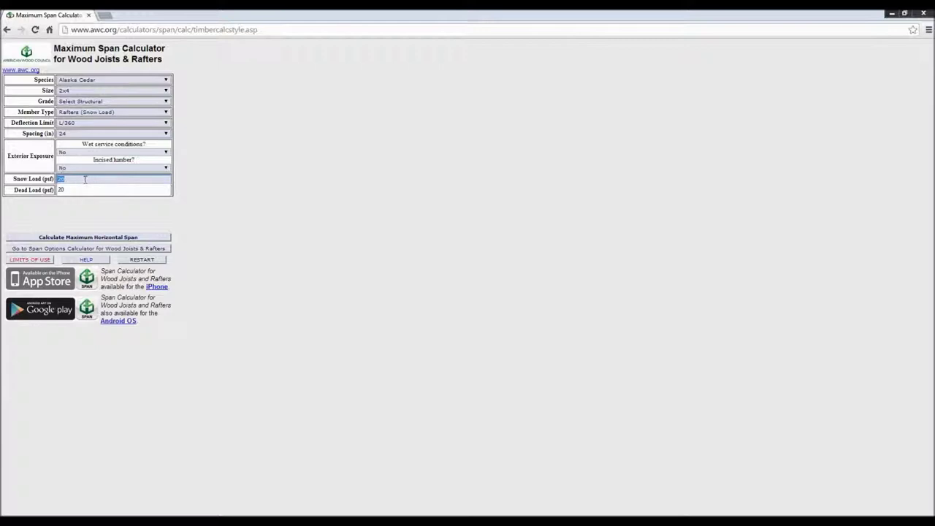
pyautogui.write('20')
pyautogui.doubleClick(69, 179)
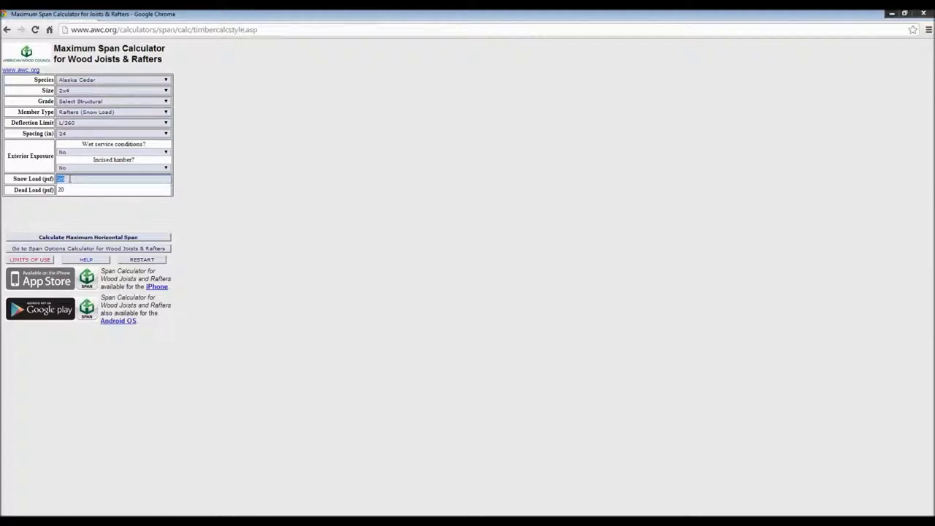
pyautogui.click(83, 221)
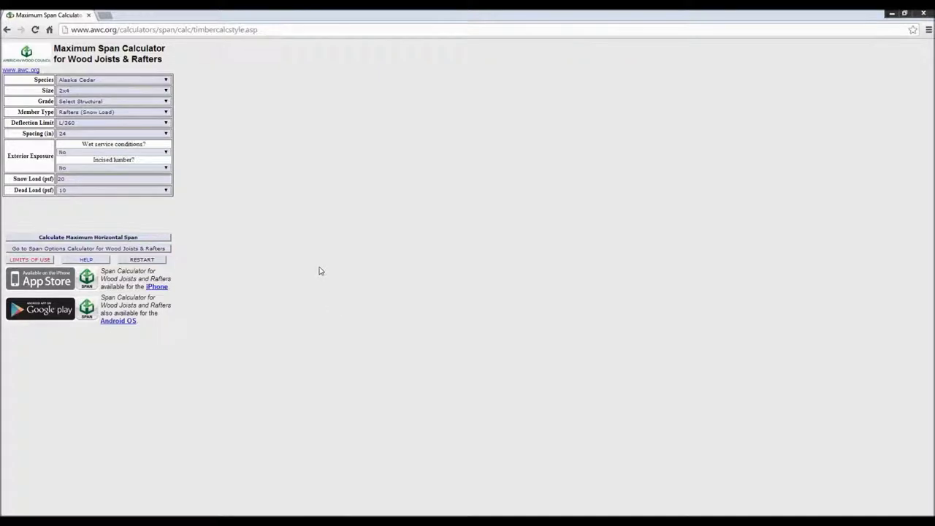
# - Go from the span calculator to the American Wood Council home page
pyautogui.click(35, 72)
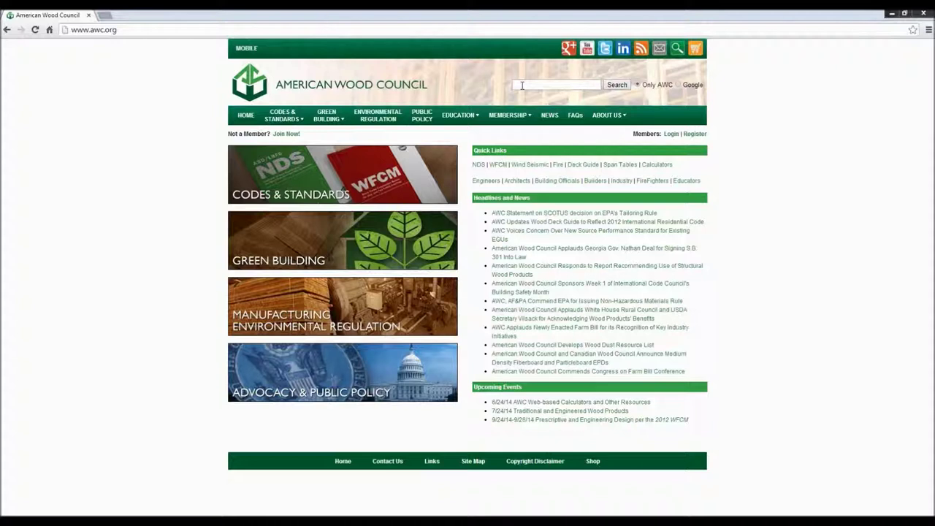
pyautogui.click(522, 85)
pyautogui.write('cal')
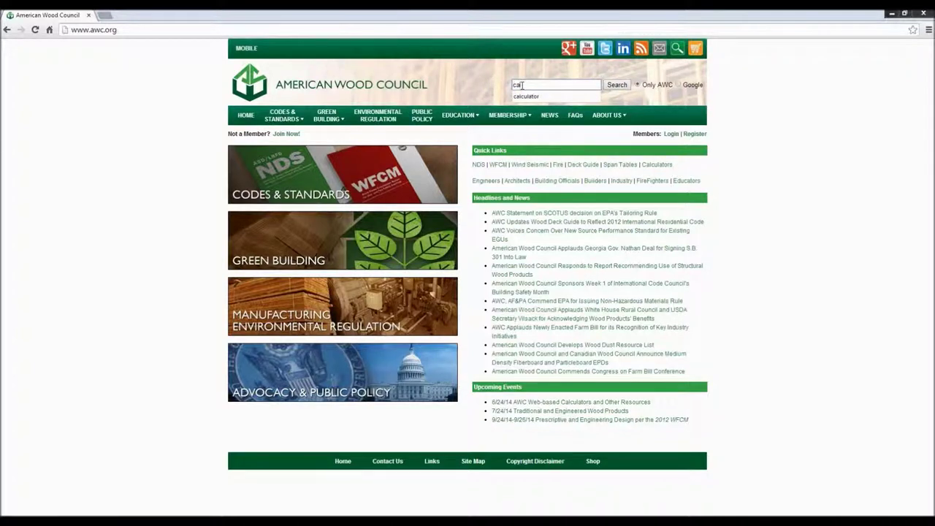
pyautogui.press('BackSpace')
pyautogui.press('BackSpace')
pyautogui.press('BackSpace')
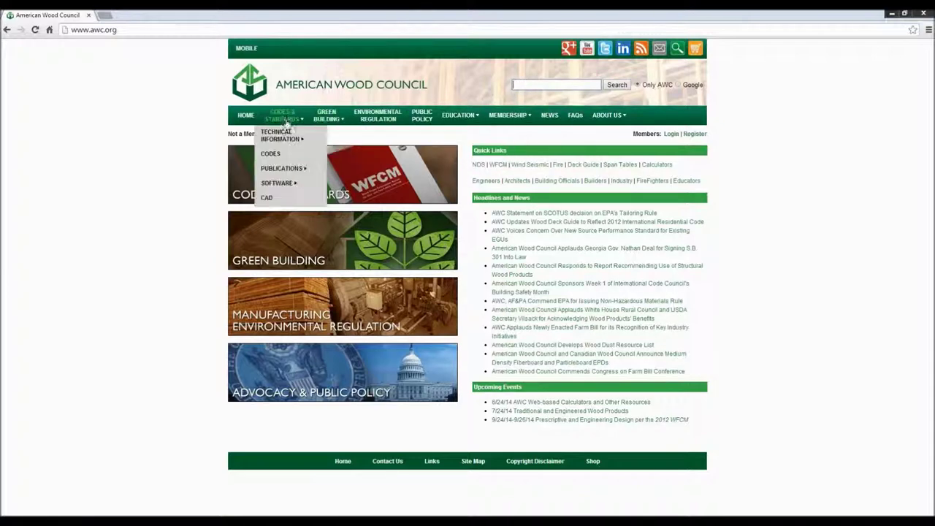
# - Open the web-based Connection Calculator by way of Codes & Standards and the online calculators, keeping Allowable Stress Design (ASD) as the design method
pyautogui.click(285, 123)
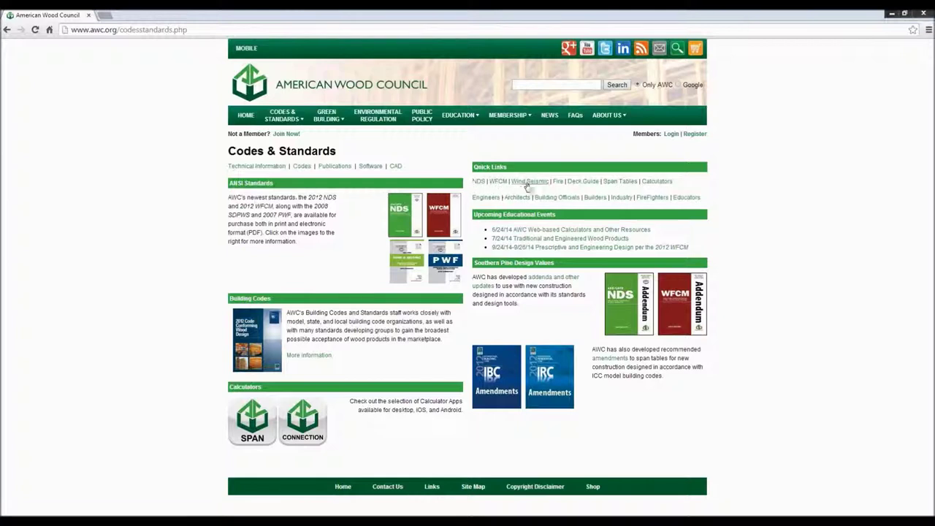
pyautogui.click(648, 183)
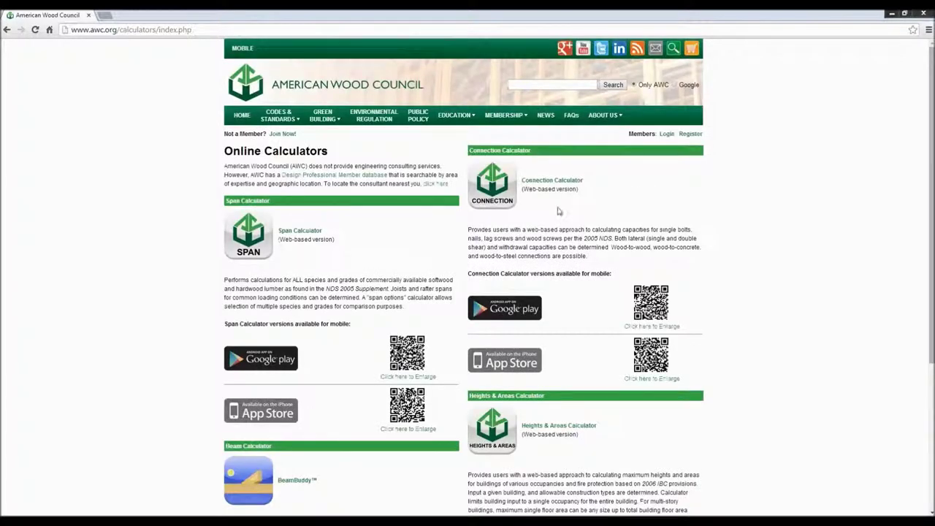
pyautogui.click(499, 196)
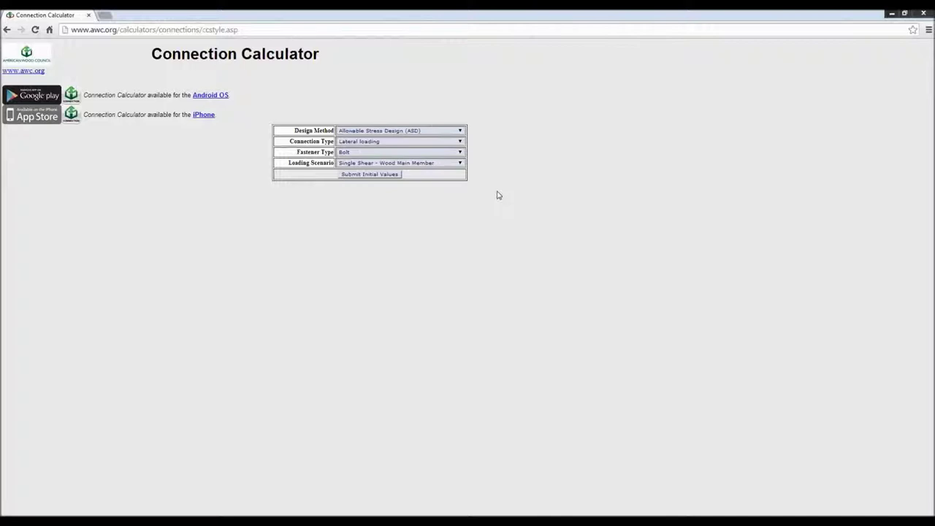
pyautogui.click(425, 134)
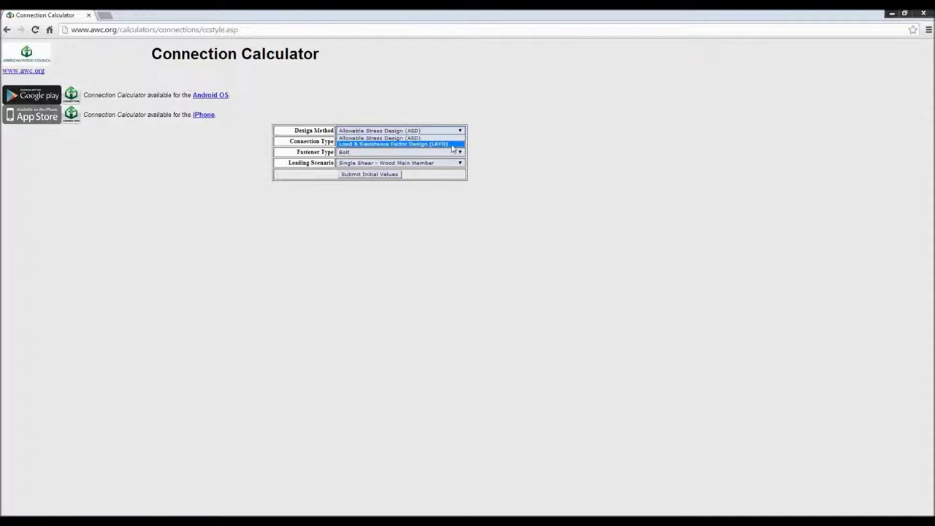
pyautogui.click(451, 138)
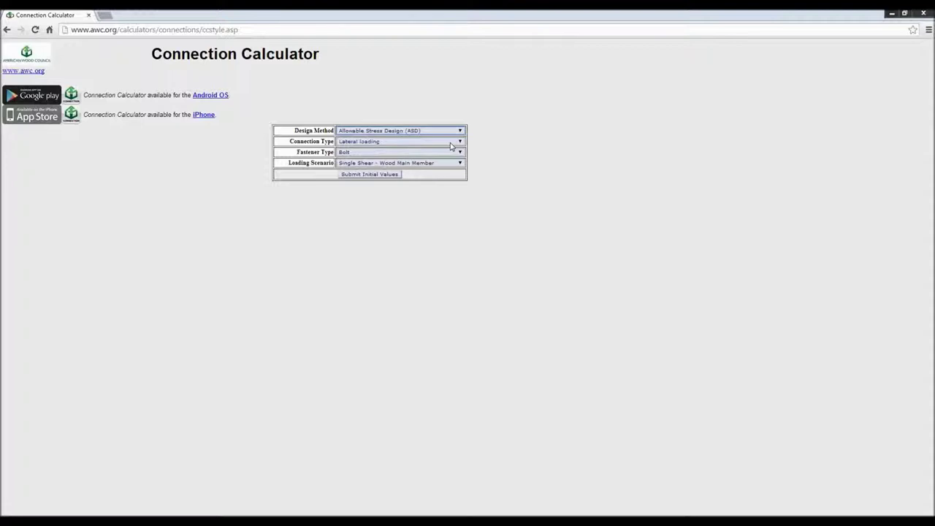
# - Submit the initial values with lateral loading, Bolt as the fastener type and Single Shear - Wood Main Member as the loading scenario
pyautogui.click(451, 145)
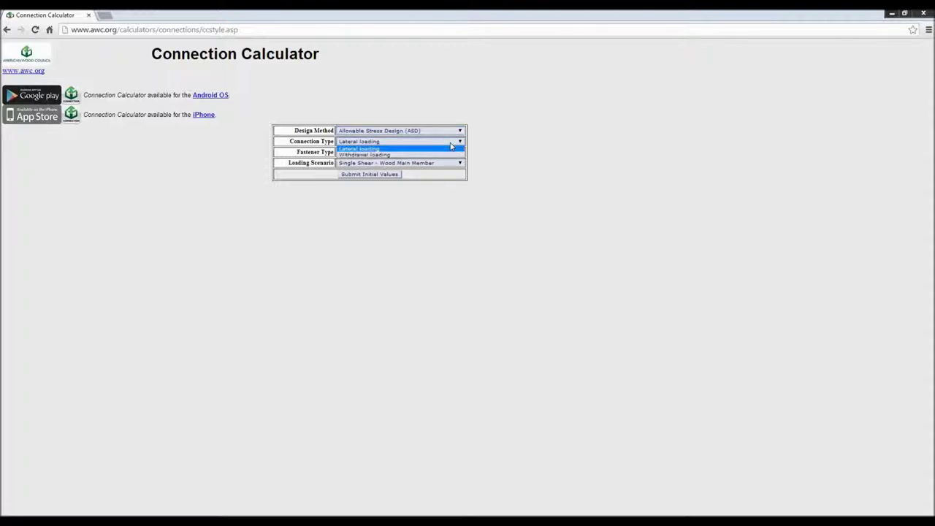
pyautogui.click(451, 147)
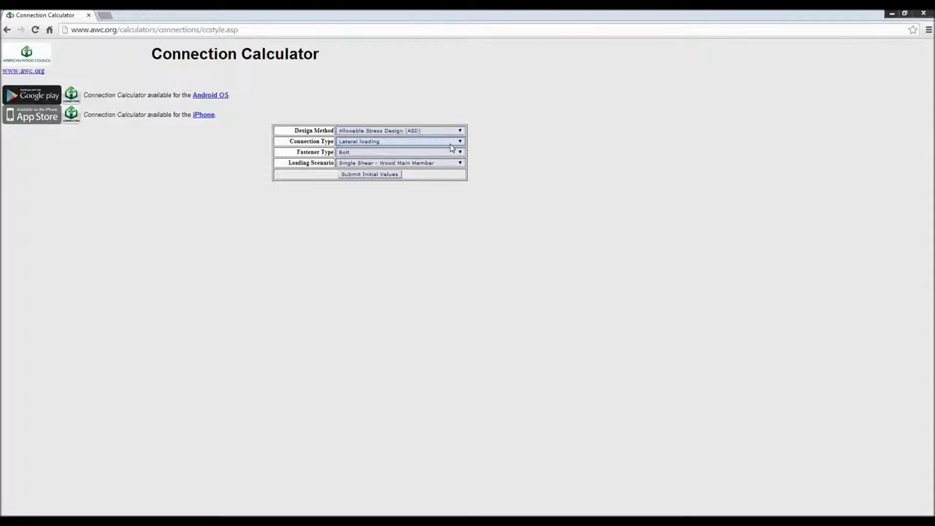
pyautogui.click(450, 154)
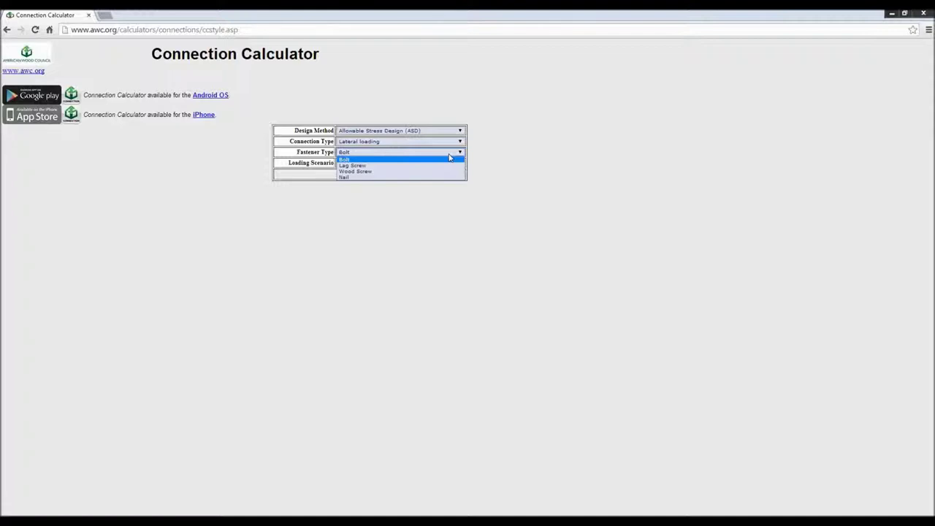
pyautogui.click(450, 158)
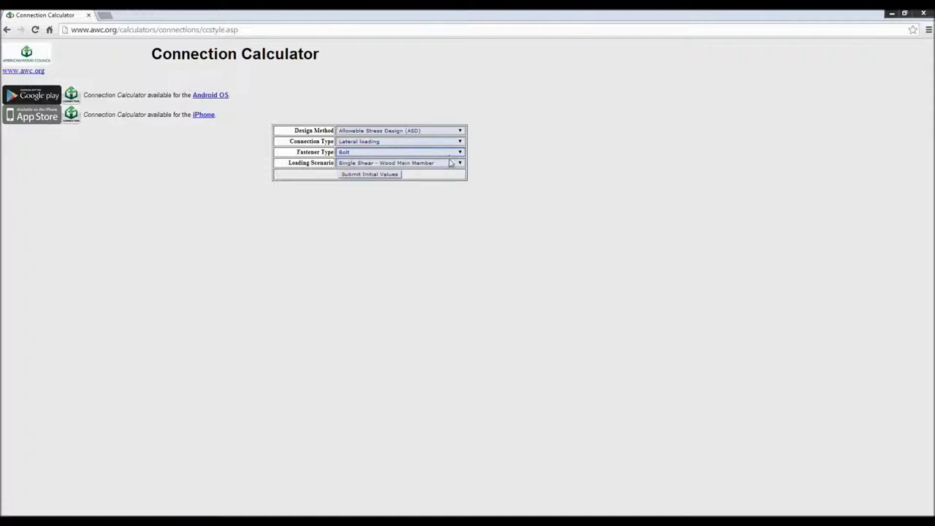
pyautogui.click(451, 165)
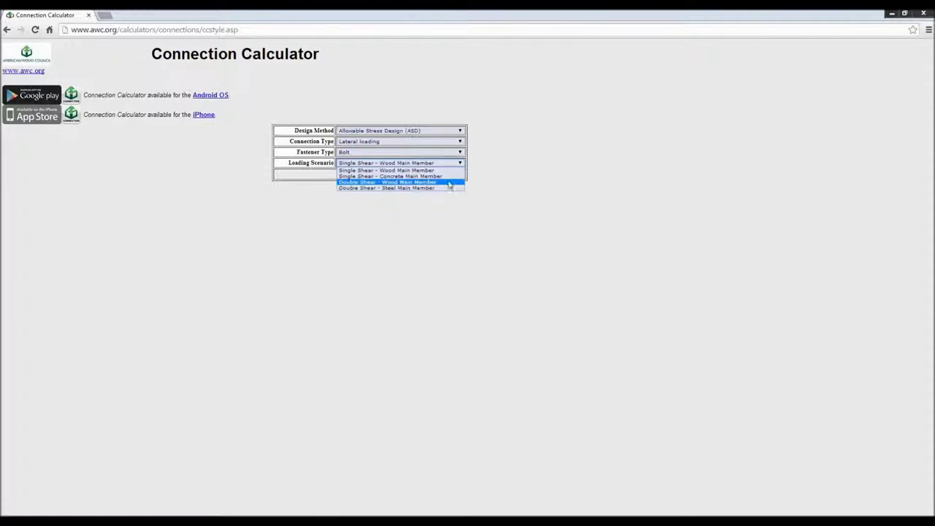
pyautogui.click(449, 171)
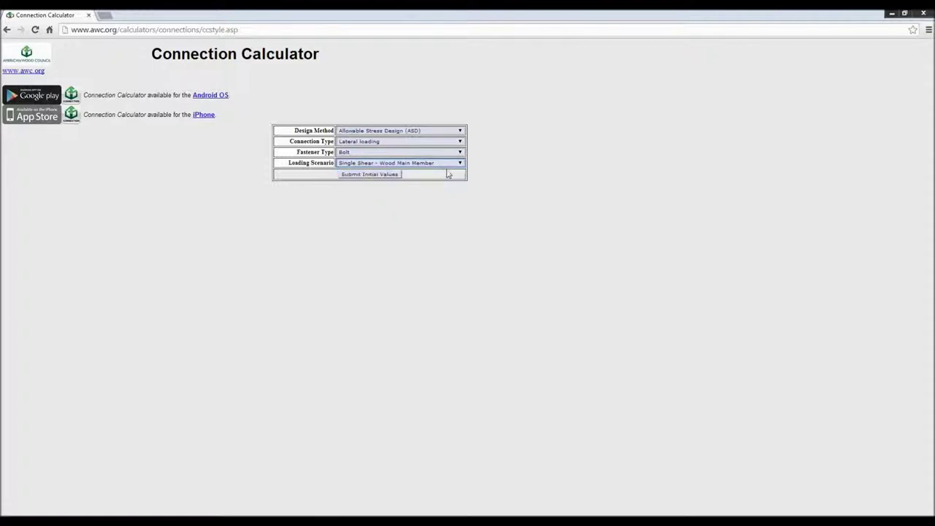
pyautogui.click(387, 177)
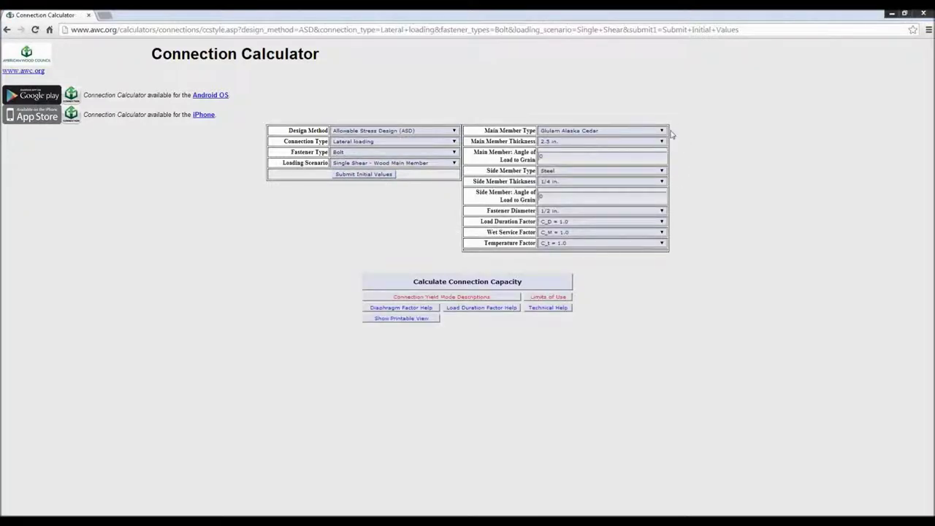
# - Set the main member type to Southern Pine and its thickness to 1.5 in
pyautogui.click(623, 132)
pyautogui.scroll(-8, 618, 160)
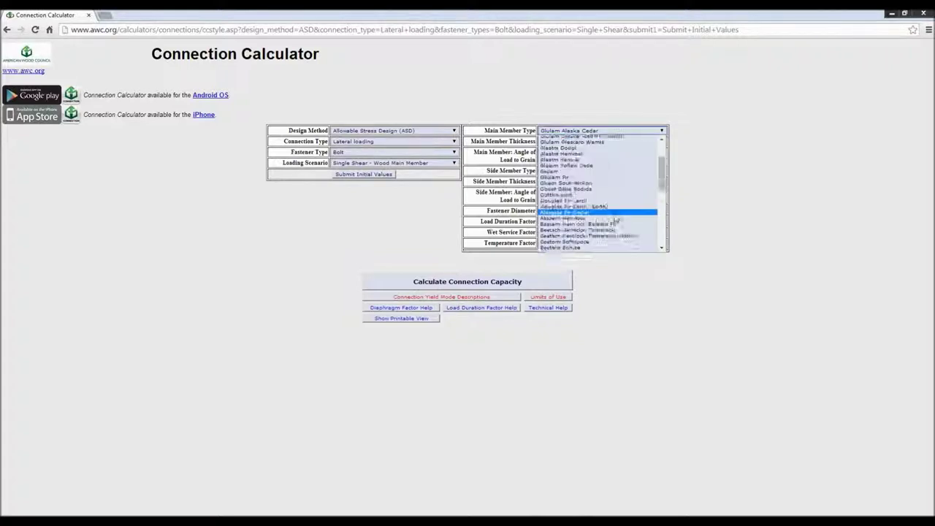
pyautogui.scroll(-2, 596, 234)
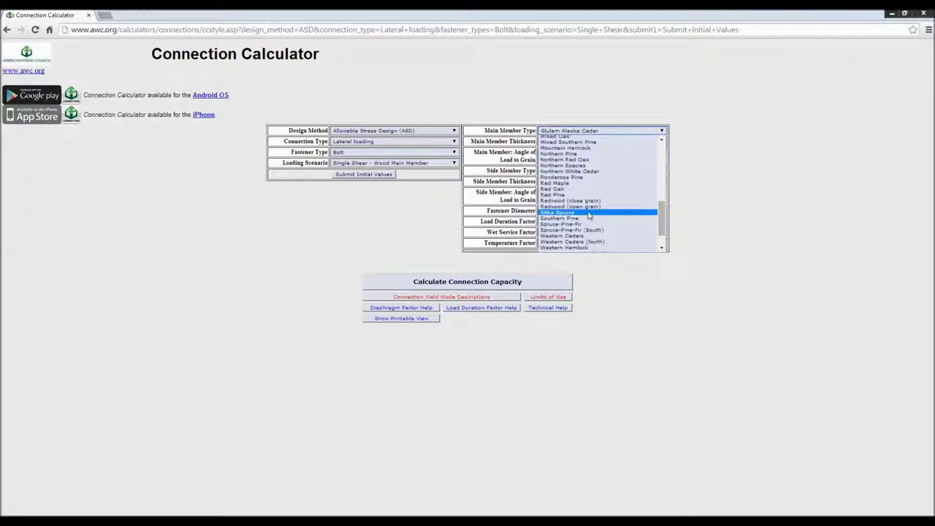
pyautogui.click(589, 217)
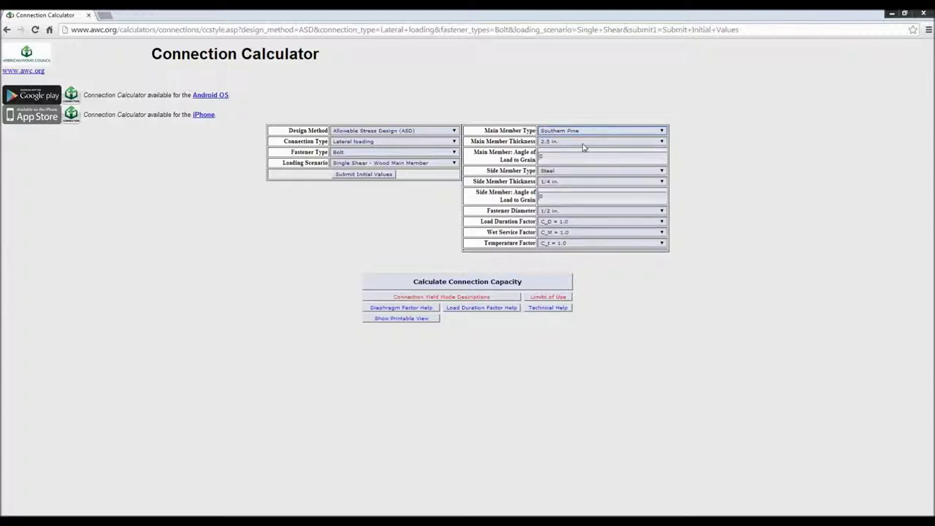
pyautogui.click(583, 141)
pyautogui.click(574, 160)
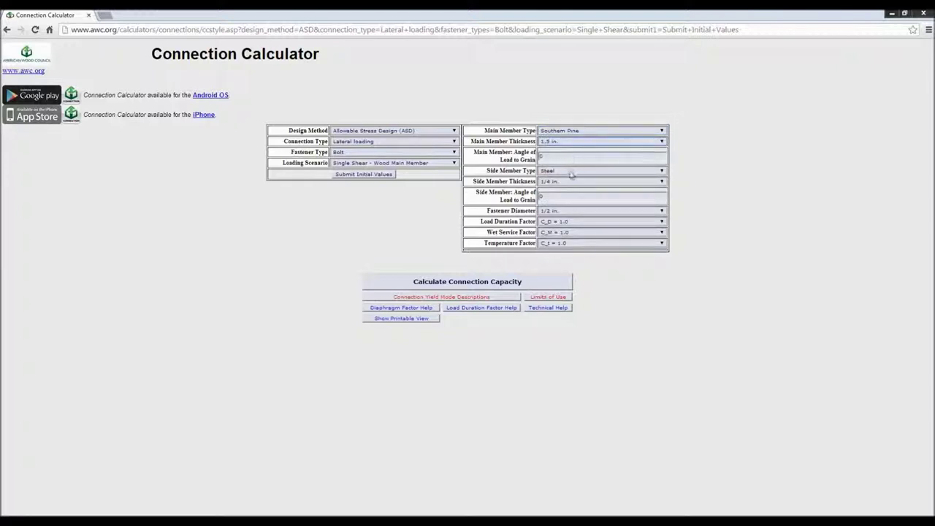
# - Set the side member type to Southern Pine and its thickness to 1.5 in
pyautogui.click(572, 173)
pyautogui.scroll(-3, 577, 212)
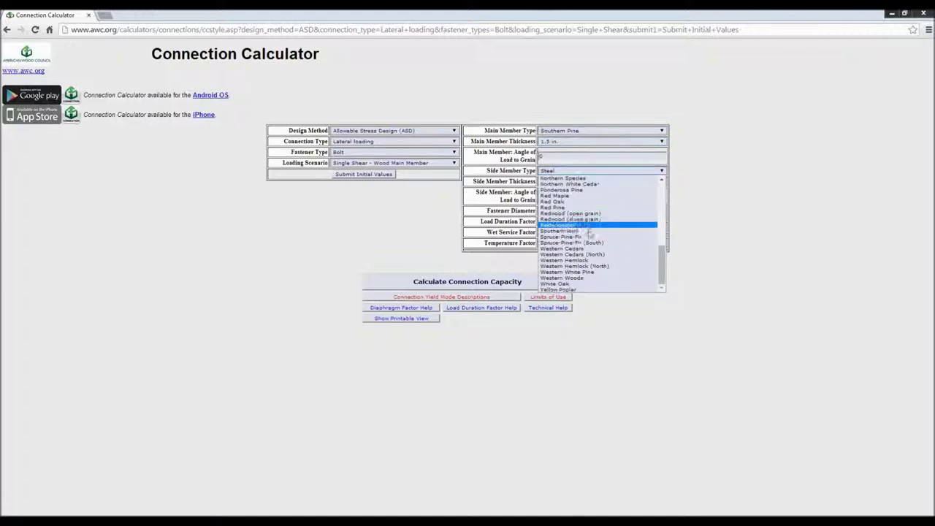
pyautogui.click(587, 227)
pyautogui.click(569, 183)
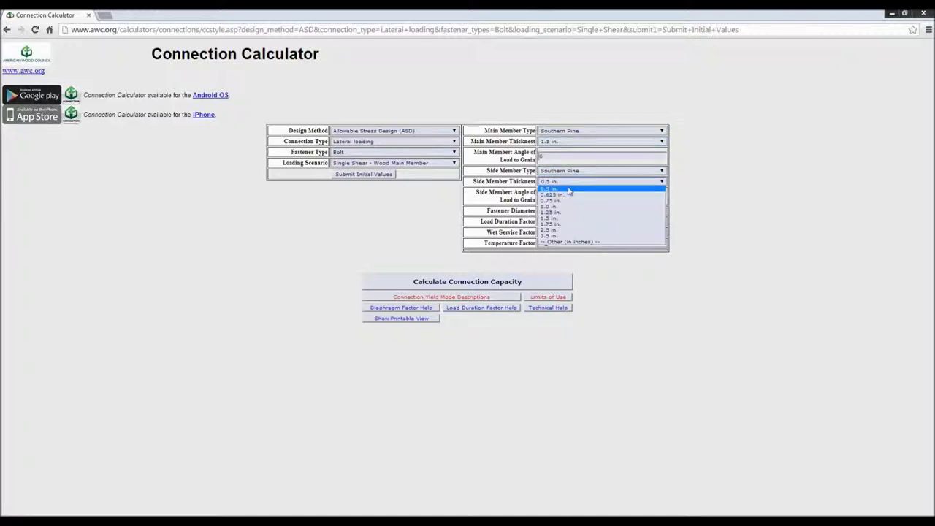
pyautogui.click(564, 220)
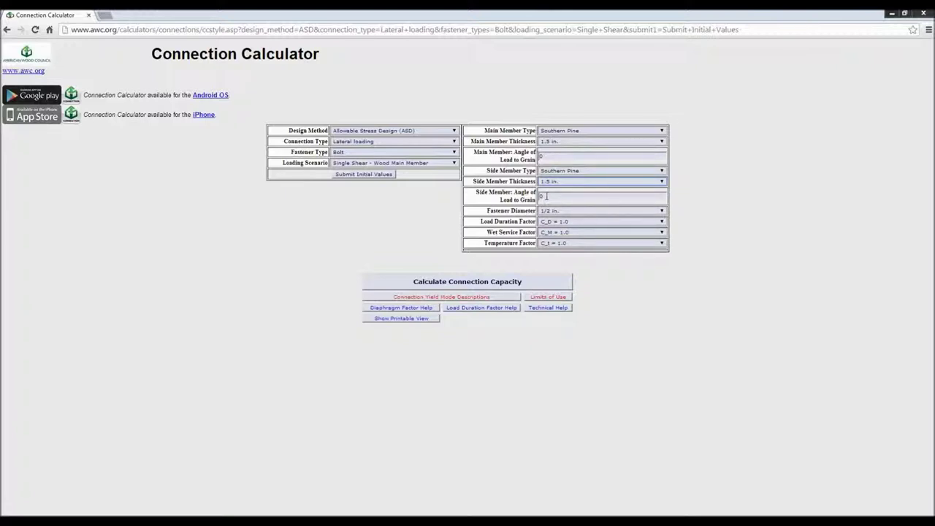
# - Calculate the connection capacity and highlight the Adjusted ASD Capacity and the yield mode II value
pyautogui.click(494, 286)
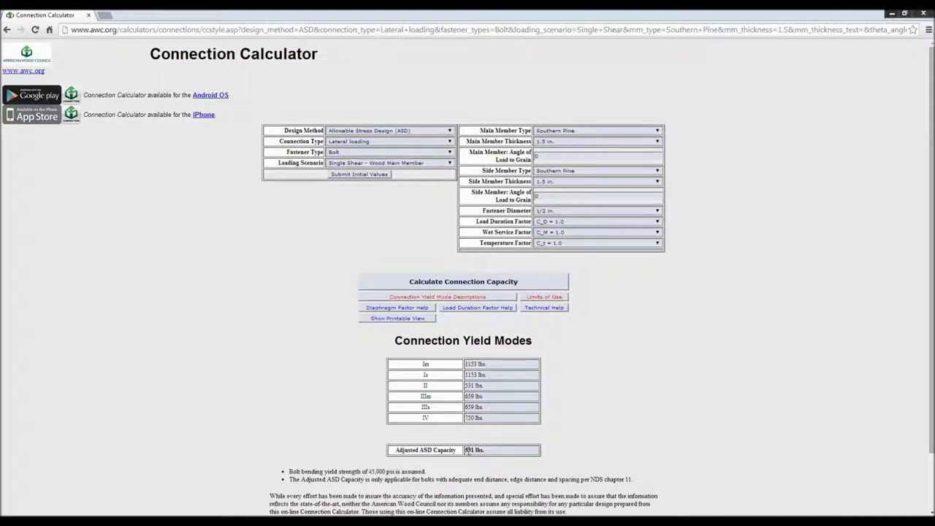
pyautogui.moveTo(466, 449); pyautogui.dragTo(486, 450)
pyautogui.click(488, 390)
pyautogui.moveTo(465, 385); pyautogui.dragTo(485, 390)
# - Switch to the AWC 2012 NDS PDF in Adobe Acrobat and highlight the Table 11A title and the Southern Pine heading
pyautogui.moveTo(254, 520)
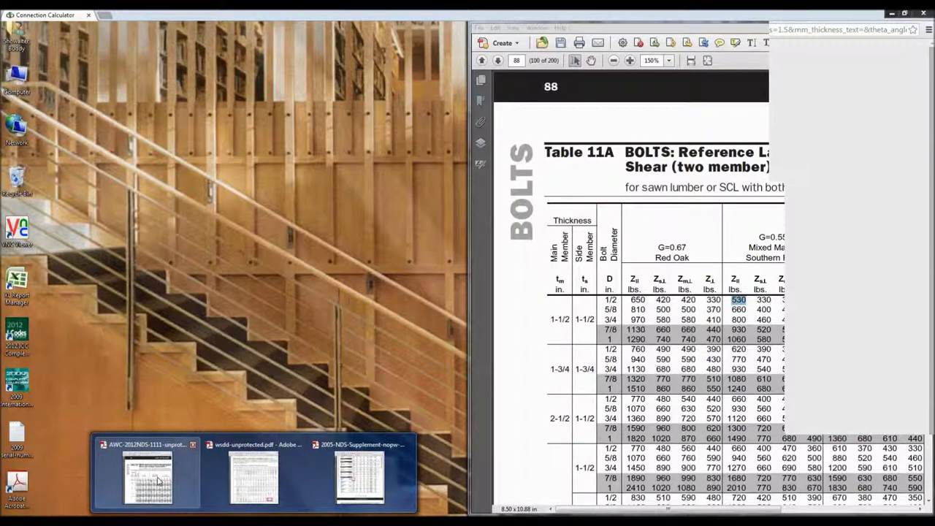
pyautogui.click(159, 480)
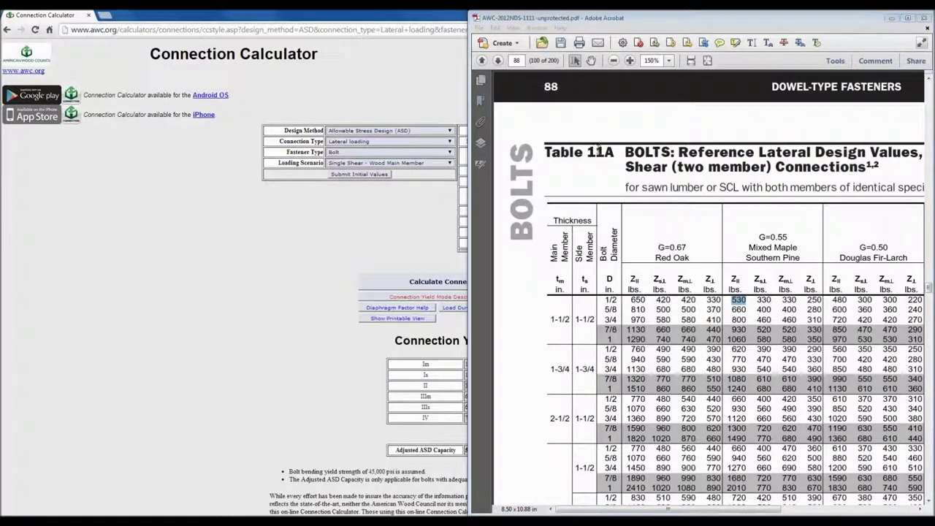
pyautogui.moveTo(545, 151); pyautogui.dragTo(612, 160)
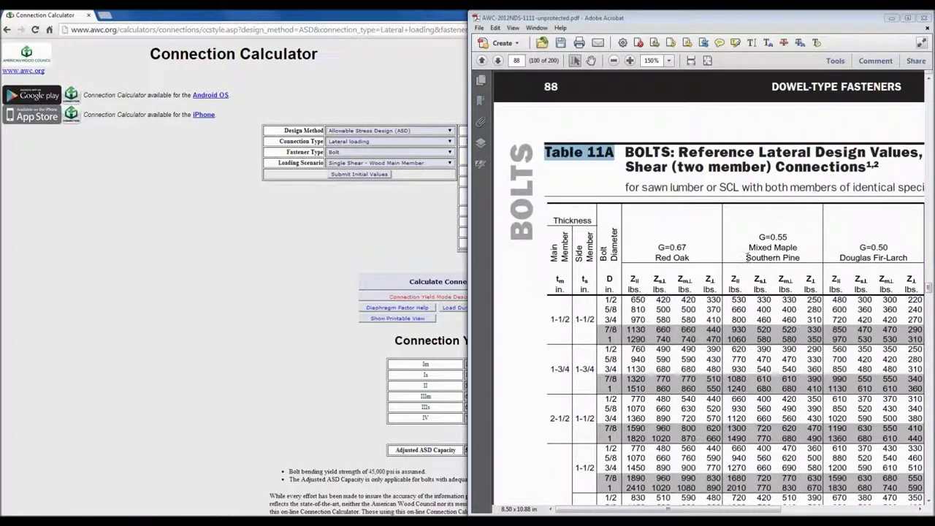
pyautogui.moveTo(745, 257); pyautogui.dragTo(799, 266)
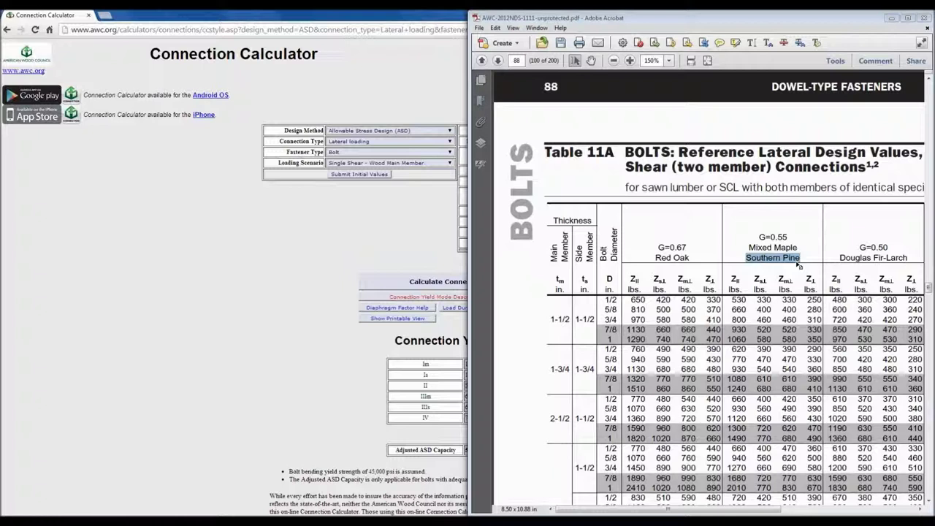
# - Look up the Southern Pine parallel-to-grain value for 1-1/2 in. members and a 1/2 in. bolt, compare it with the calculator's capacity, and return to the calculator
pyautogui.click(554, 317)
pyautogui.moveTo(554, 317); pyautogui.dragTo(596, 323)
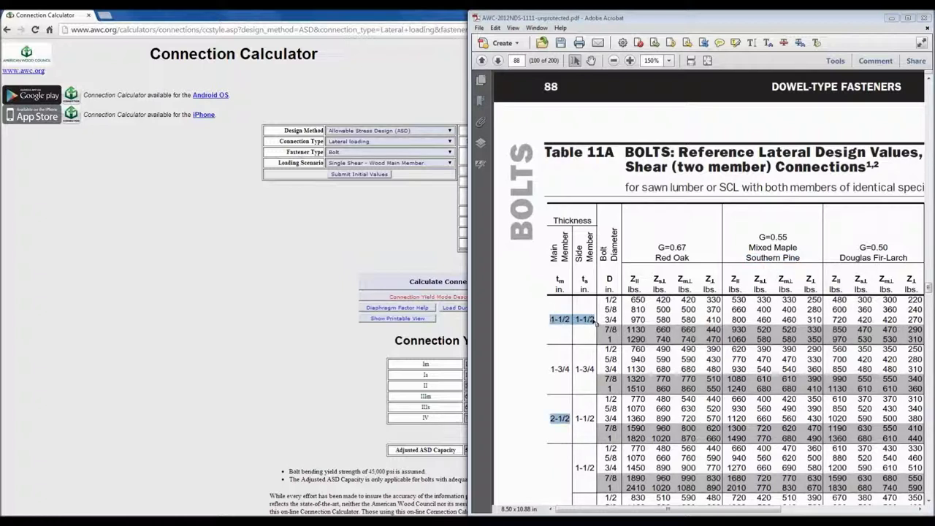
pyautogui.click(600, 305)
pyautogui.doubleClick(607, 300)
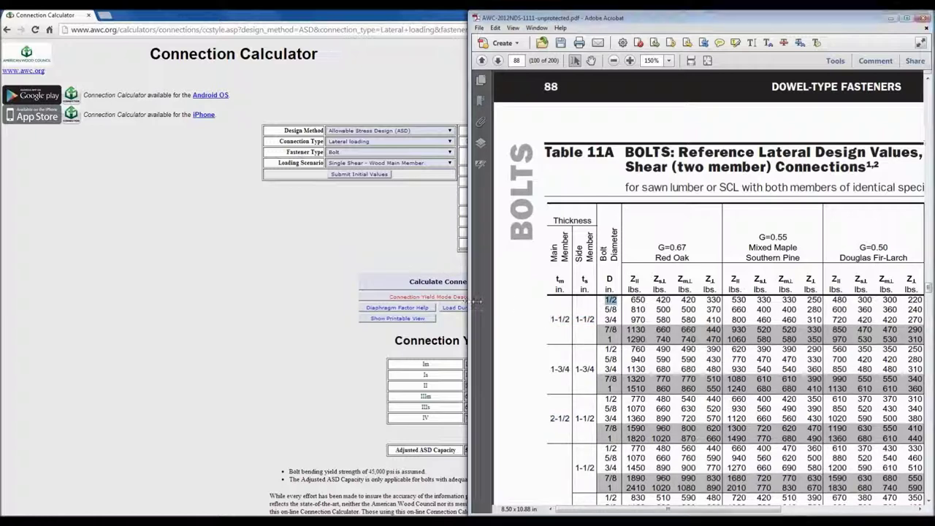
pyautogui.moveTo(474, 301); pyautogui.dragTo(526, 305)
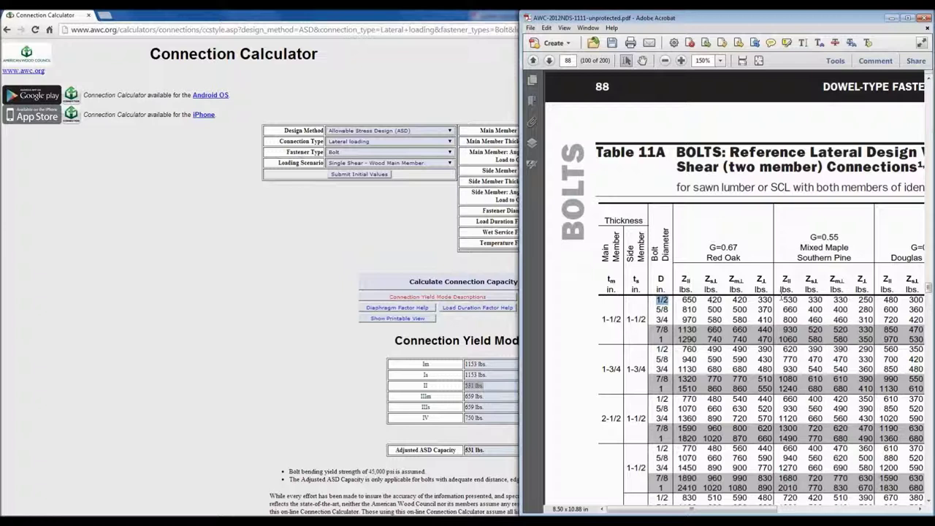
pyautogui.moveTo(782, 300); pyautogui.dragTo(796, 301)
pyautogui.click(330, 392)
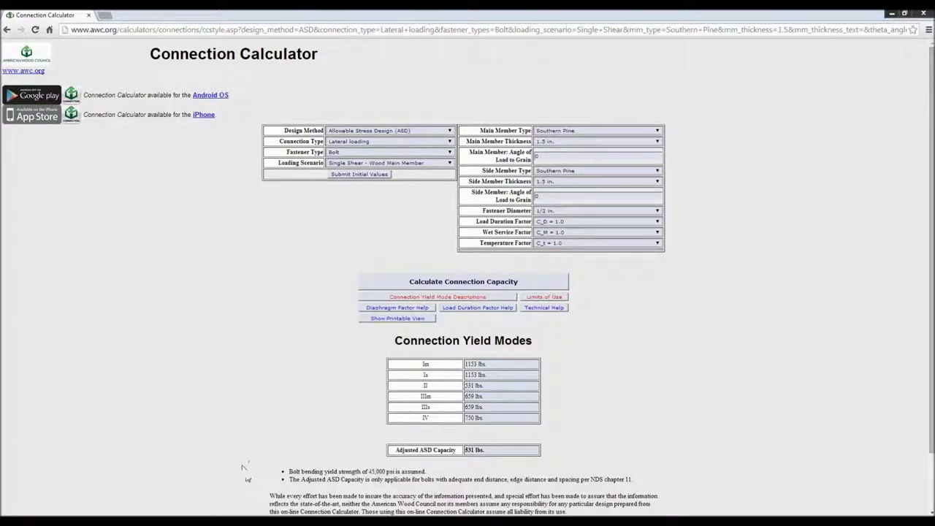
# - Examine the Table 11.3.1A yield limit equations in section 11.3 Reference Lateral Design Values of the 2012 NDS PDF, fitted to the window width
pyautogui.moveTo(242, 511)
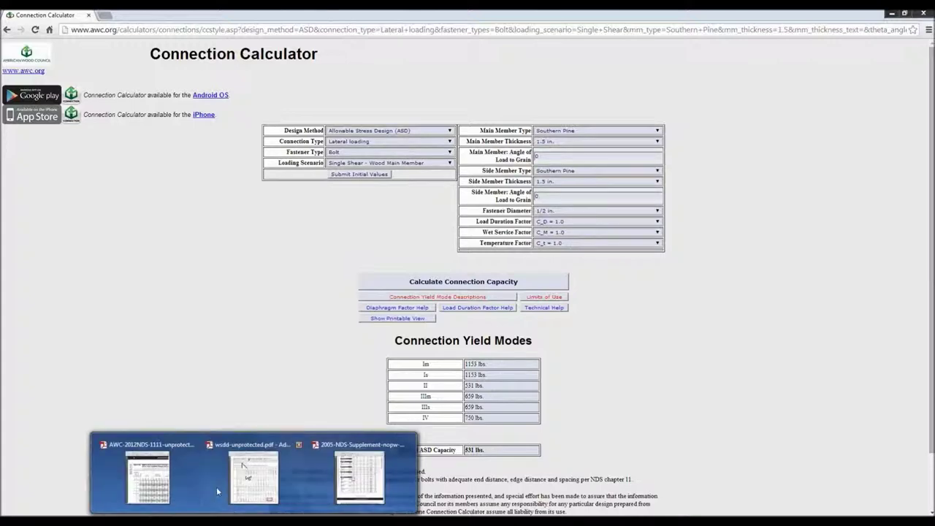
pyautogui.click(150, 476)
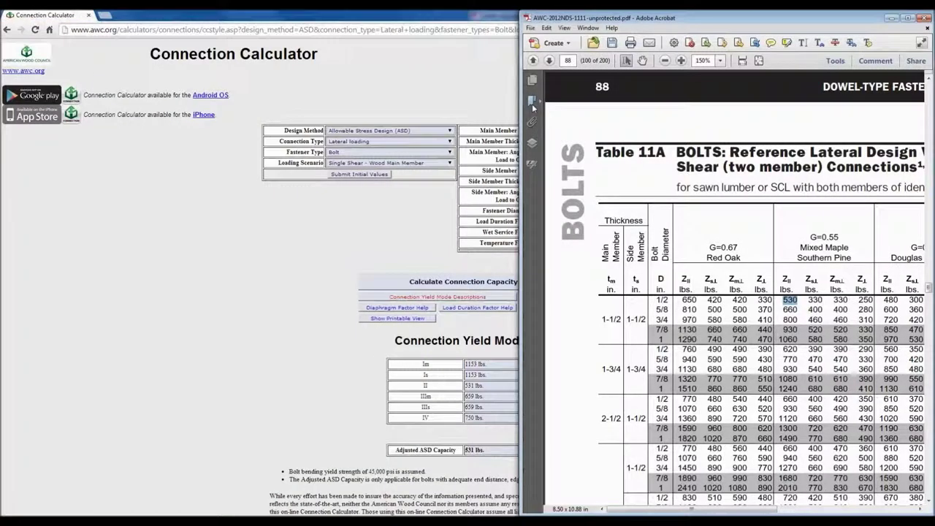
pyautogui.click(533, 102)
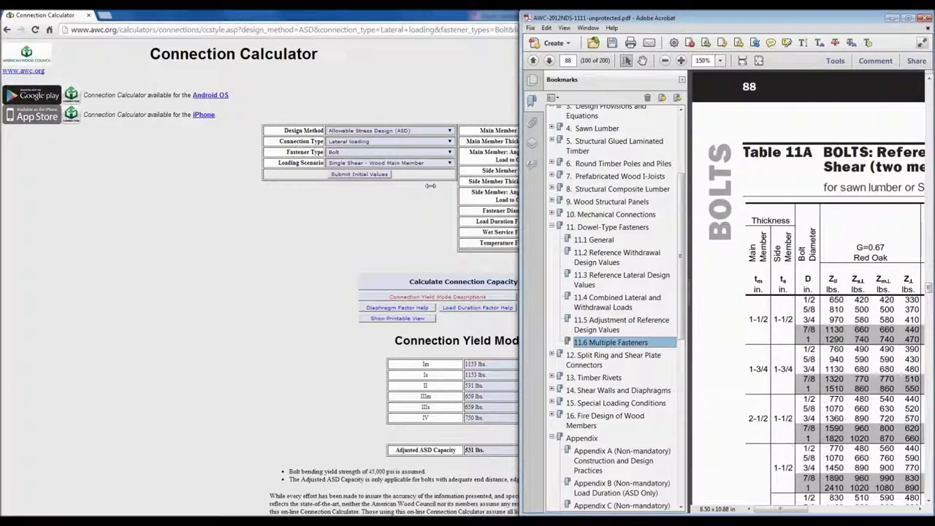
pyautogui.moveTo(431, 186); pyautogui.dragTo(378, 184)
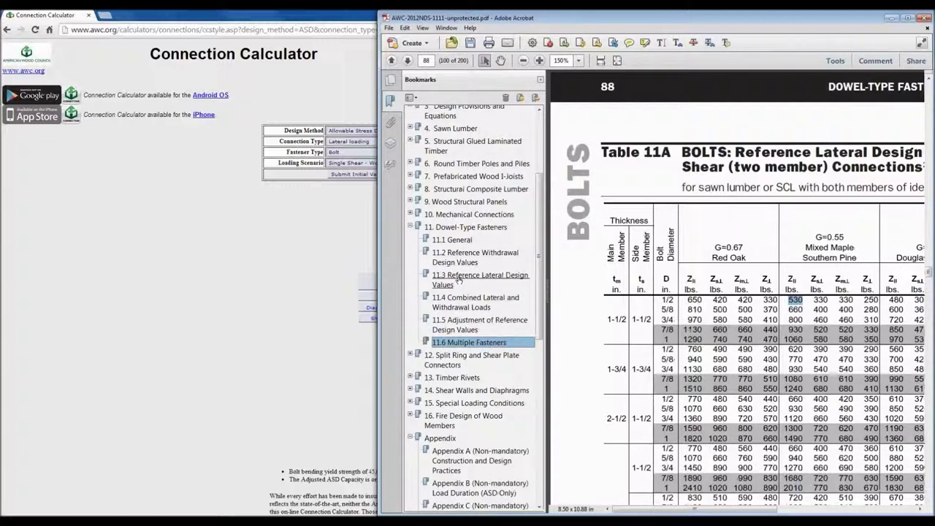
pyautogui.click(458, 279)
pyautogui.scroll(-5, 730, 292)
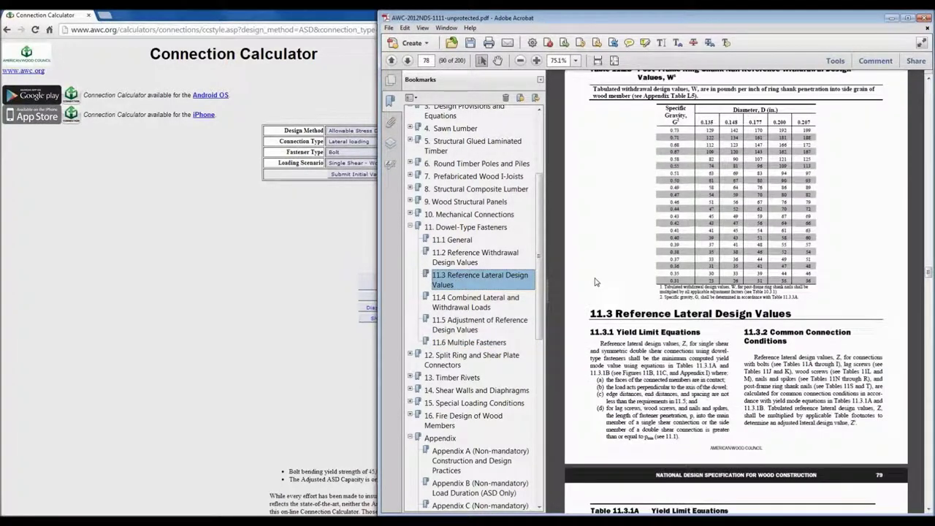
pyautogui.click(540, 80)
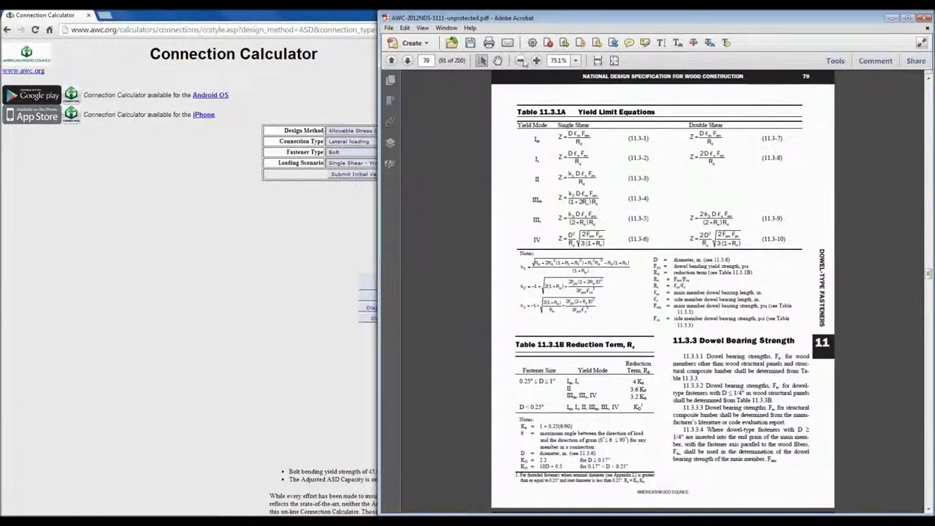
pyautogui.click(597, 61)
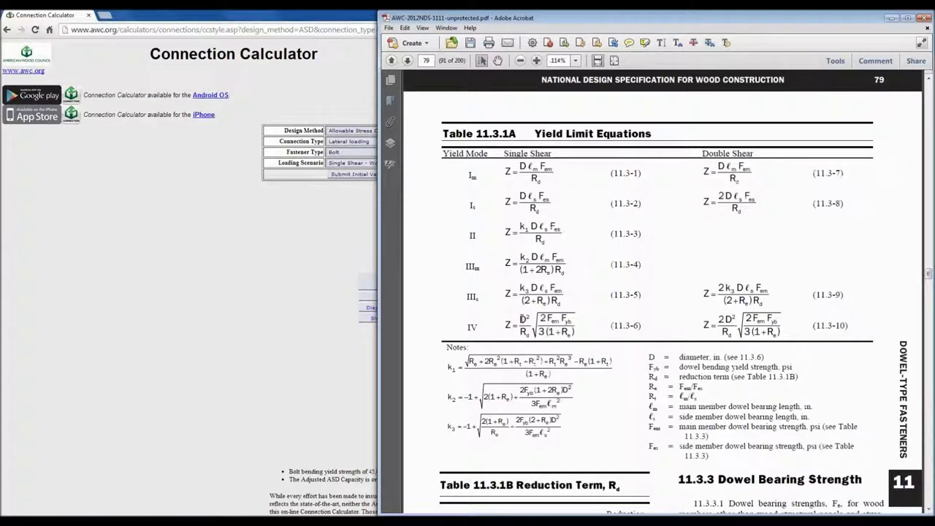
# - Examine the connection yield mode diagrams in Appendix I, Figure I1, and return to the Connection Calculator
pyautogui.click(390, 102)
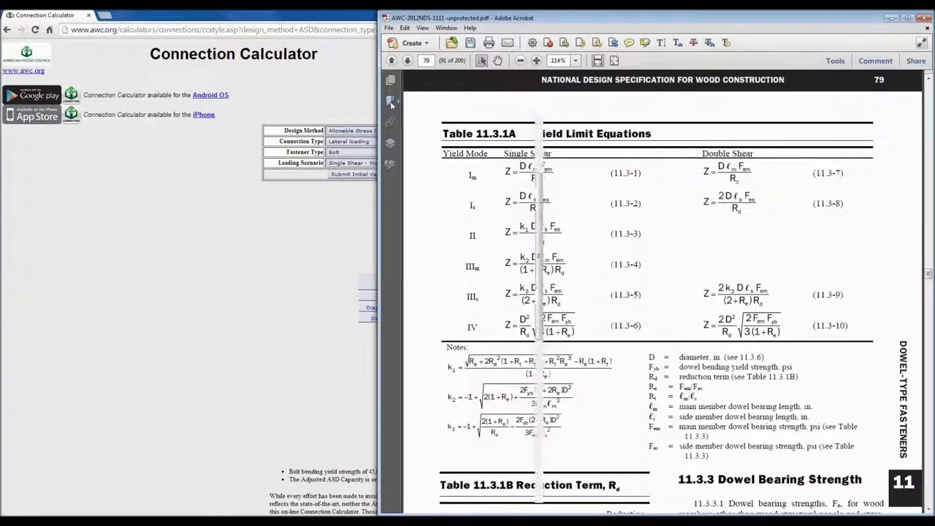
pyautogui.scroll(-8, 446, 334)
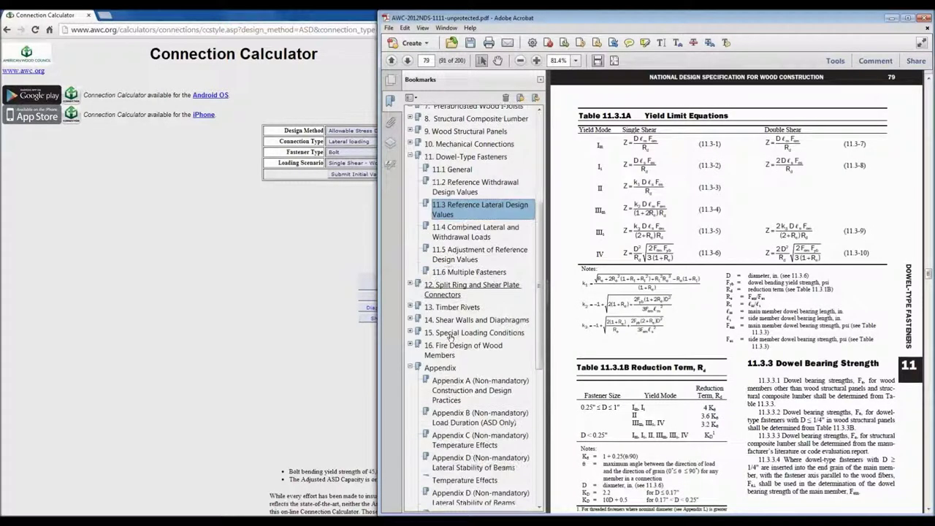
pyautogui.click(463, 288)
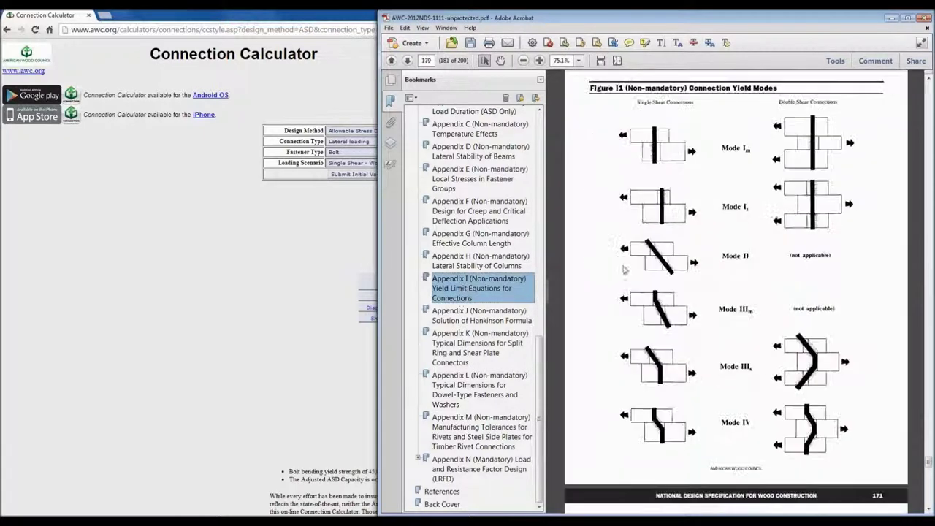
pyautogui.click(540, 79)
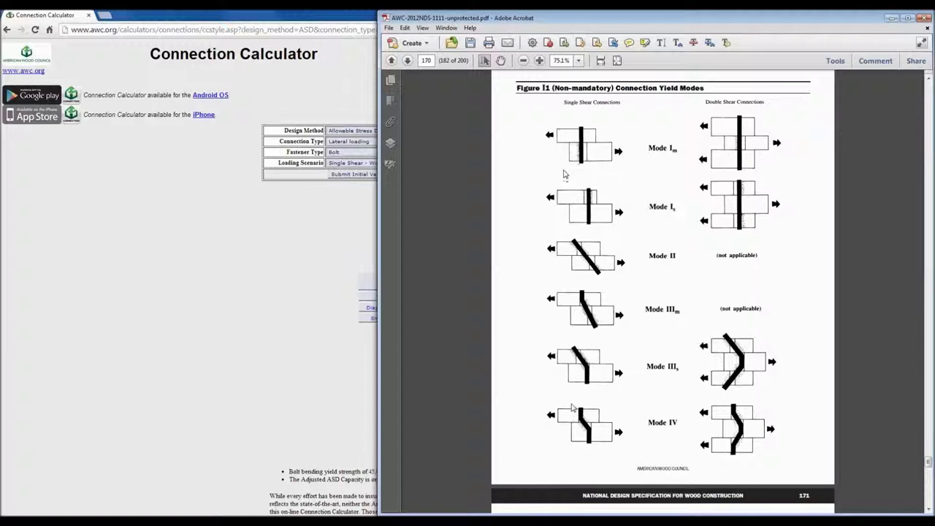
pyautogui.click(326, 248)
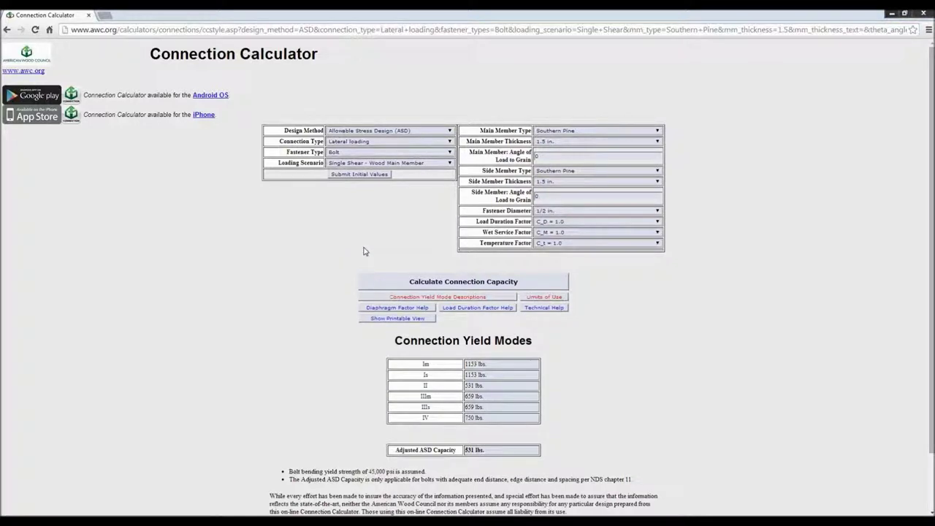
# - Submit the Single Shear - Concrete Main Member loading scenario and set the bolt embedment depth in concrete to 6 in
pyautogui.click(376, 165)
pyautogui.click(382, 176)
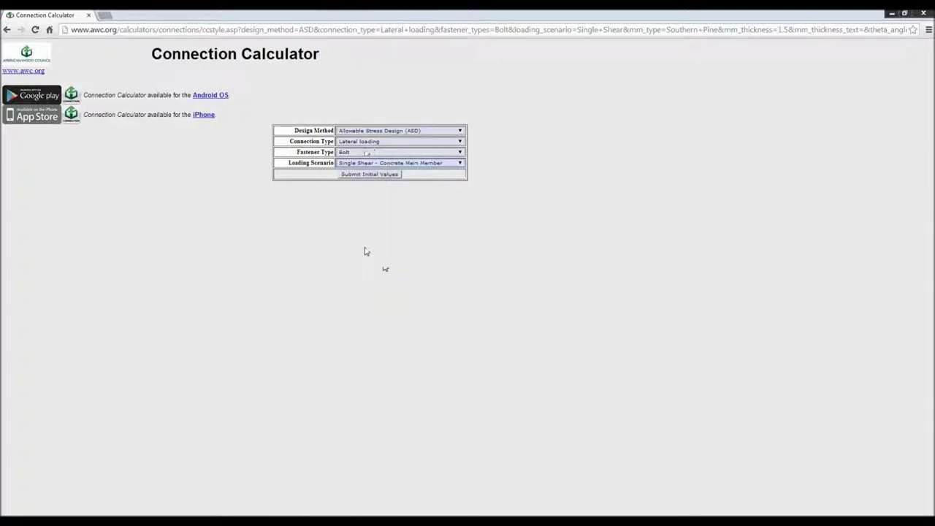
pyautogui.click(369, 174)
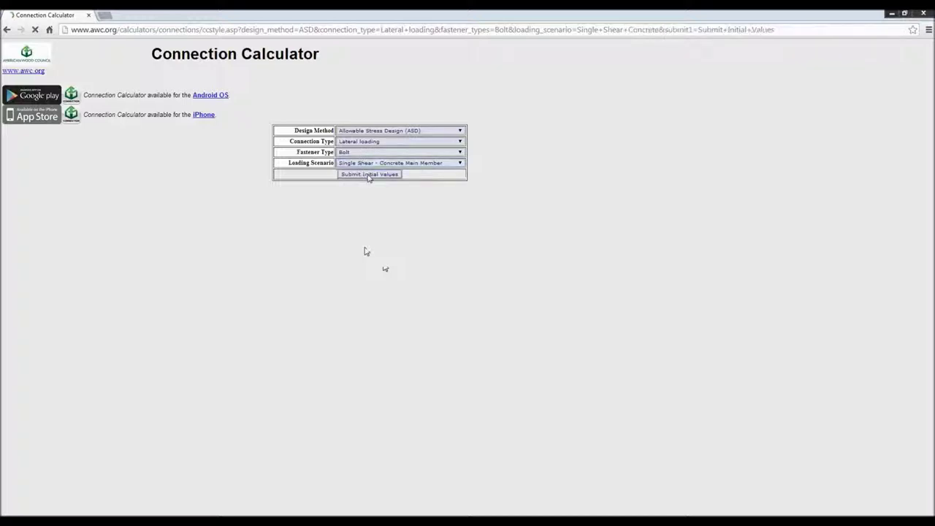
pyautogui.click(553, 147)
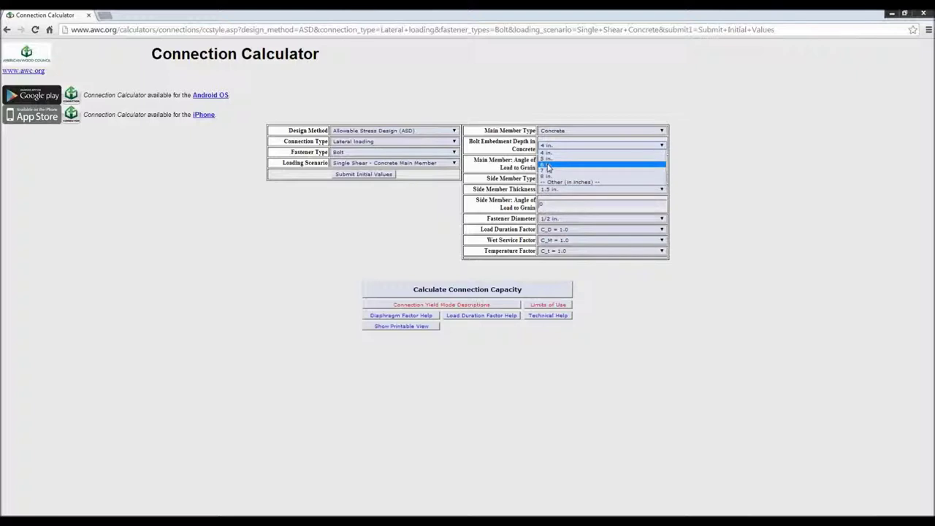
pyautogui.click(548, 168)
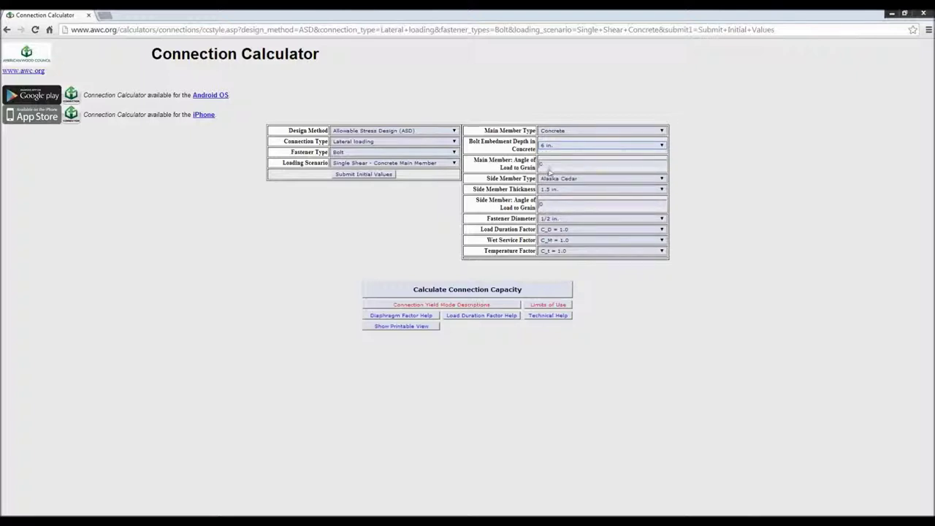
# - Set the side member type to Southern Pine and the fastener diameter to 5/8 in., and calculate the connection capacity
pyautogui.click(553, 180)
pyautogui.scroll(-5, 565, 257)
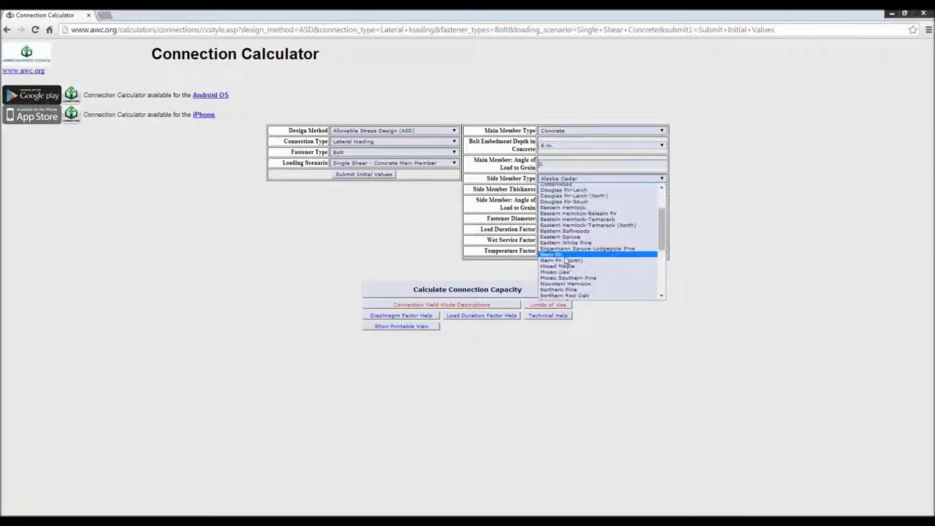
pyautogui.click(563, 243)
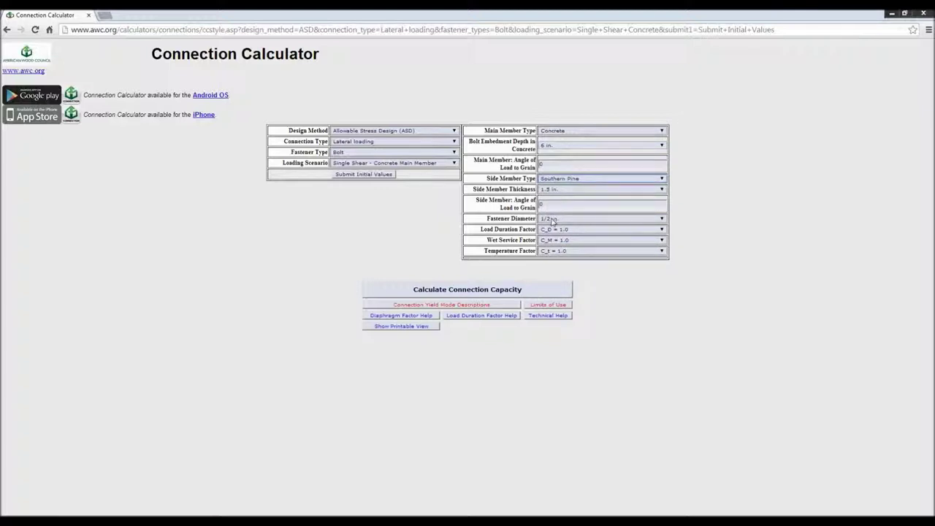
pyautogui.click(553, 219)
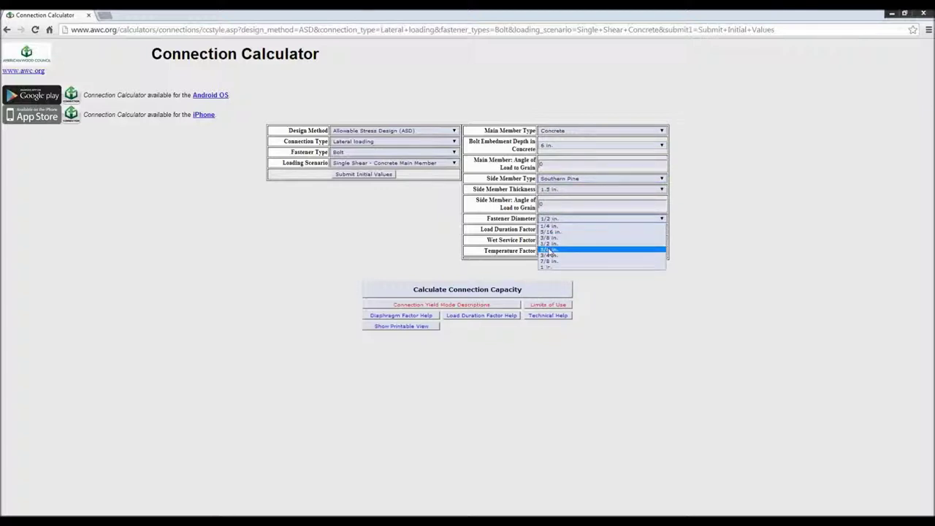
pyautogui.click(550, 249)
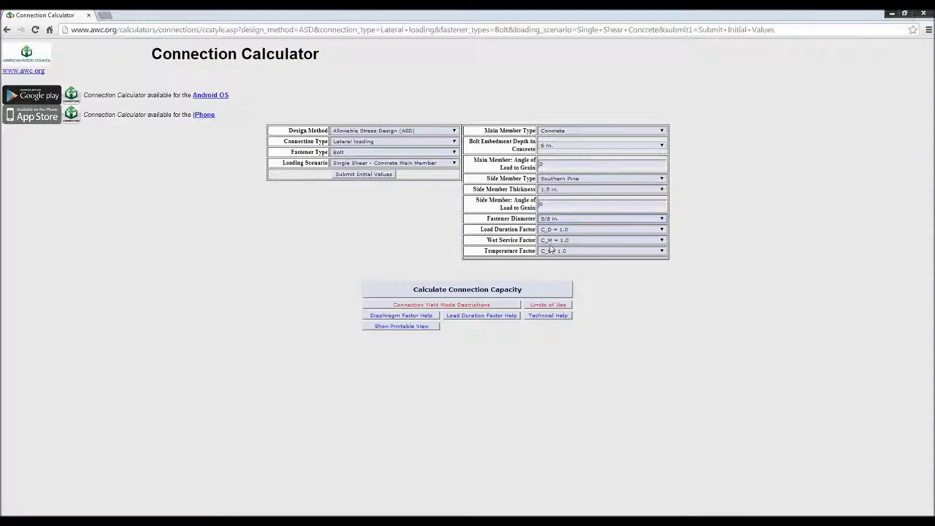
pyautogui.click(526, 290)
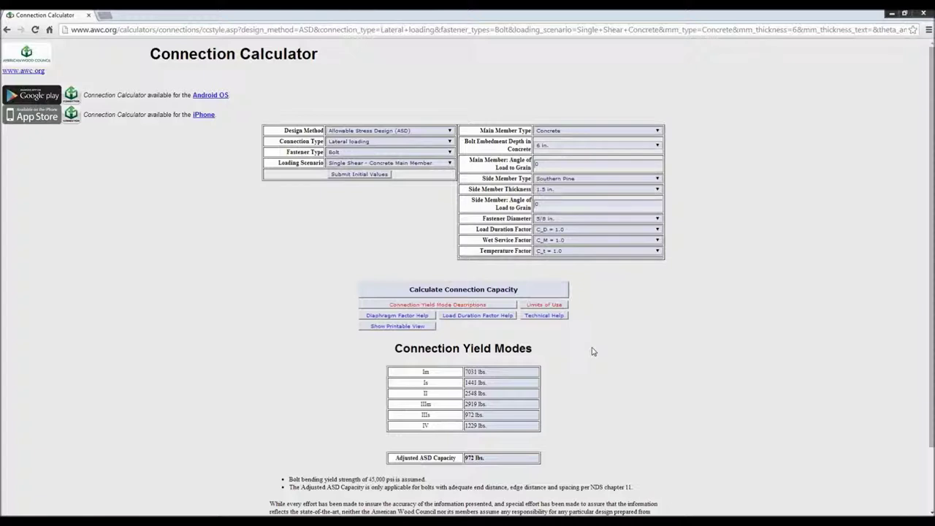
# - Recalculate the capacity with a side member angle of load to grain of 90, and highlight the adjusted ASD capacity and Mode IIIs results
pyautogui.write('1')
pyautogui.press('BackSpace')
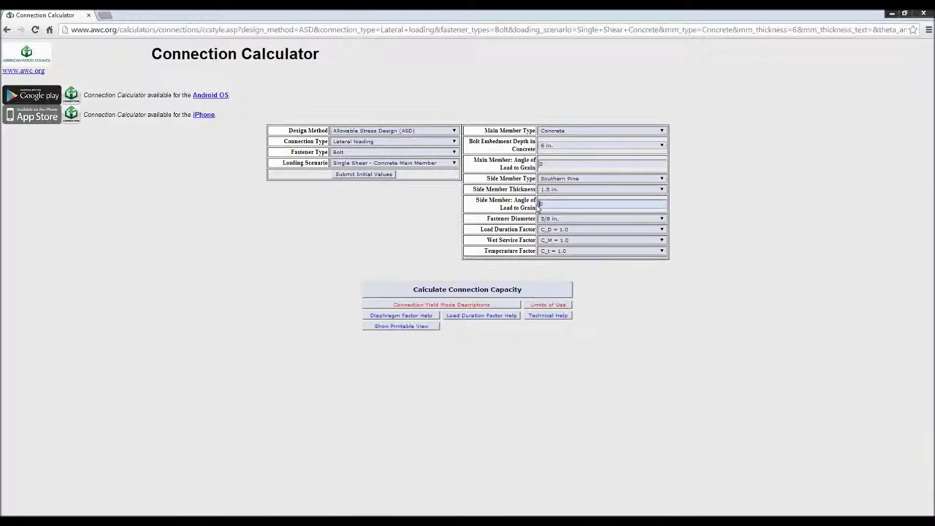
pyautogui.doubleClick(551, 205)
pyautogui.click(515, 295)
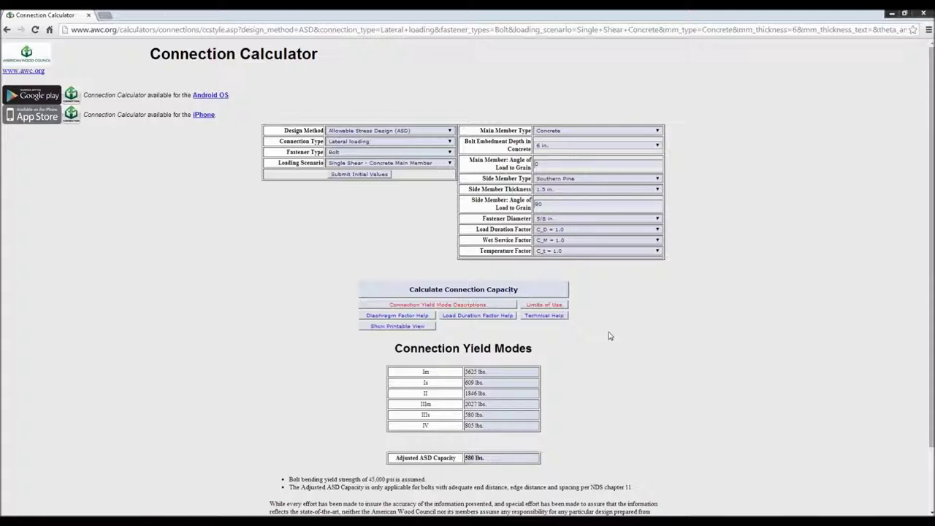
pyautogui.moveTo(466, 458); pyautogui.dragTo(487, 459)
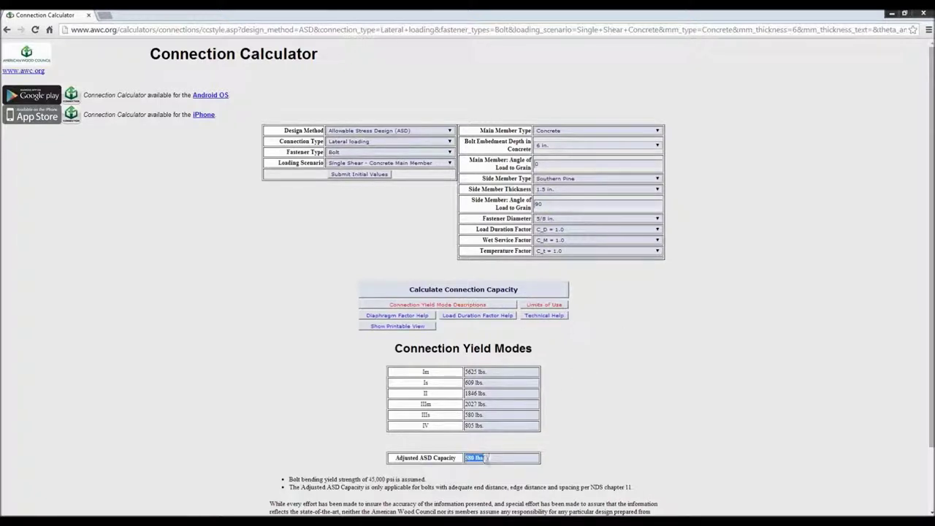
pyautogui.moveTo(466, 414); pyautogui.dragTo(490, 419)
# - Switch to the 2012 NDS PDF in Adobe Acrobat and find Table 11E for bolts in sawn lumber or SCL to concrete, after section 11.6
pyautogui.moveTo(253, 522)
pyautogui.click(157, 471)
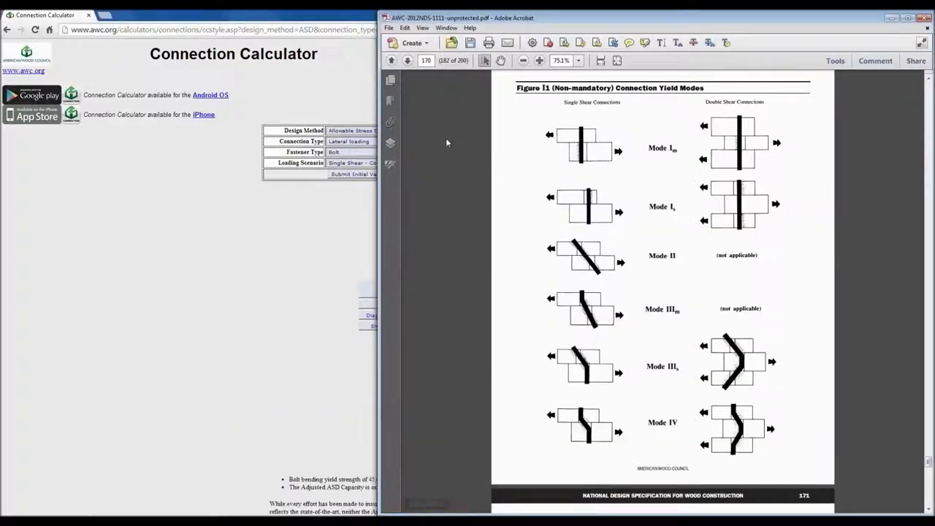
pyautogui.click(391, 100)
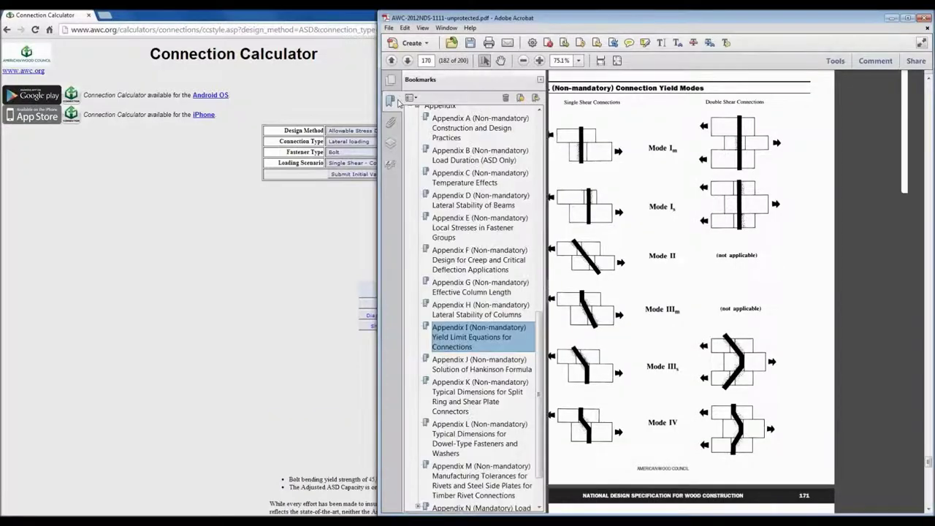
pyautogui.scroll(5, 475, 219)
pyautogui.scroll(3, 479, 200)
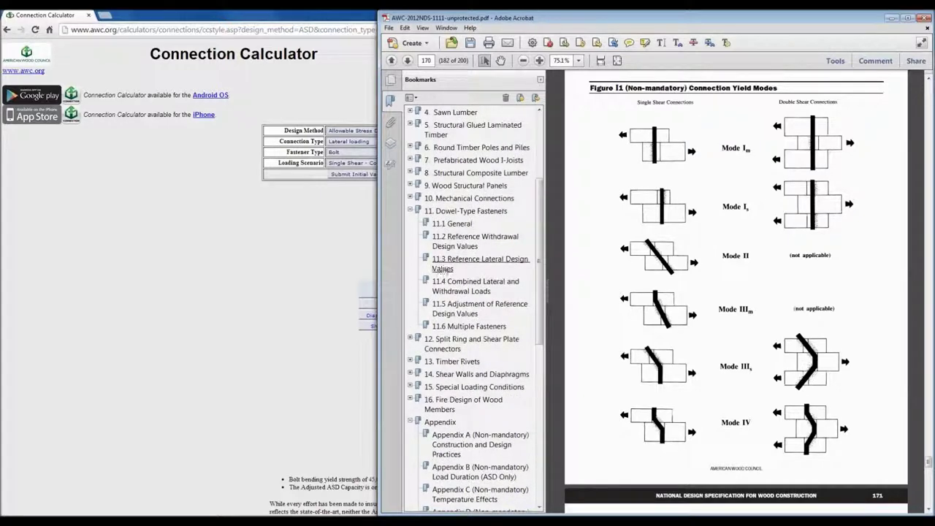
pyautogui.click(437, 326)
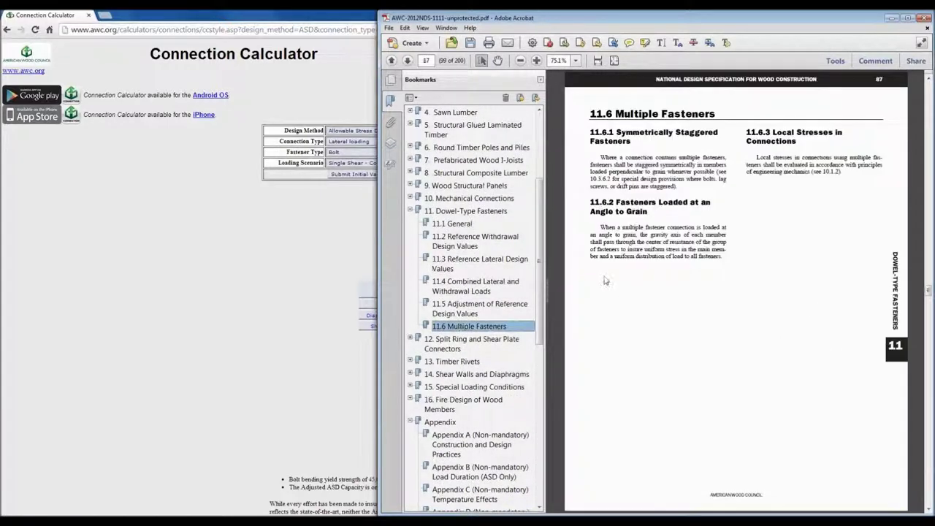
pyautogui.scroll(-10, 604, 276)
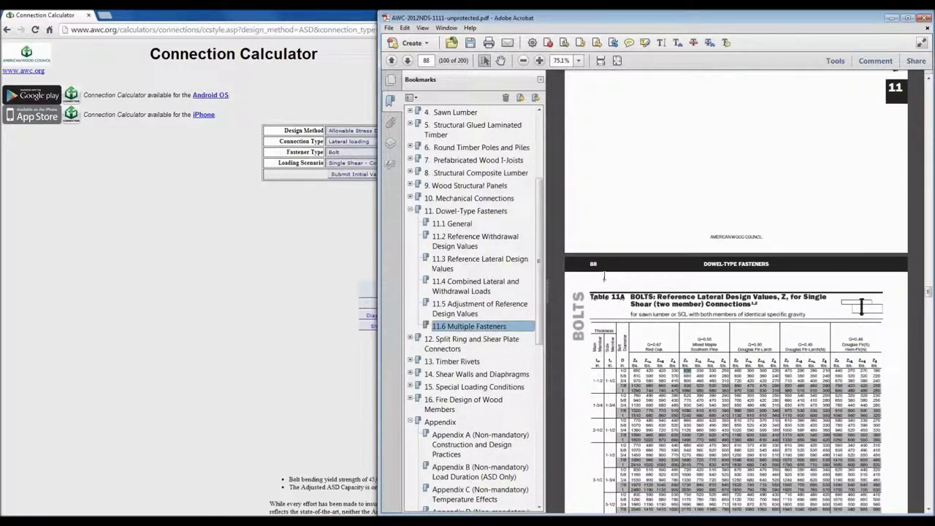
pyautogui.scroll(-10, 605, 277)
pyautogui.scroll(-10, 605, 281)
pyautogui.scroll(-5, 603, 292)
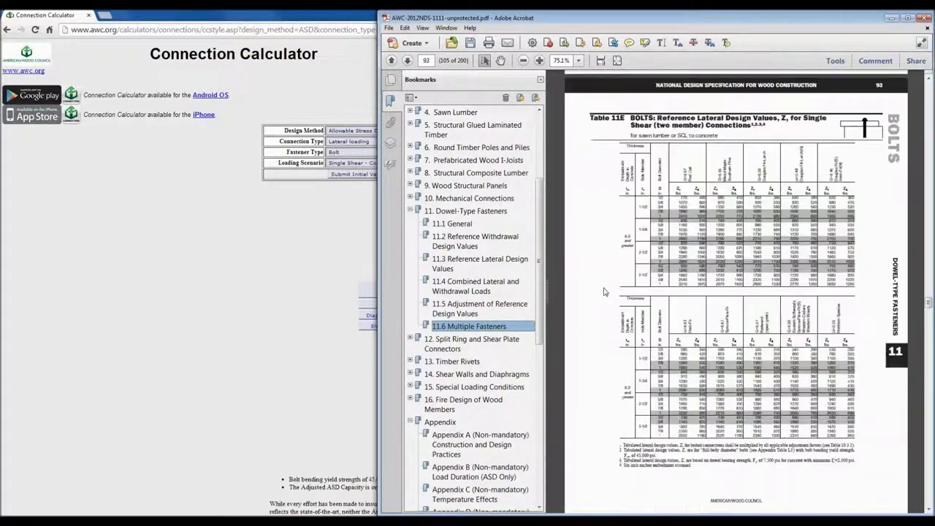
# - Look up the Table 11E perpendicular-to-grain value for a 1-1/2 in. Southern Pine side member and 5/8 in. bolt, and compare it with the calculator's capacity
pyautogui.click(541, 80)
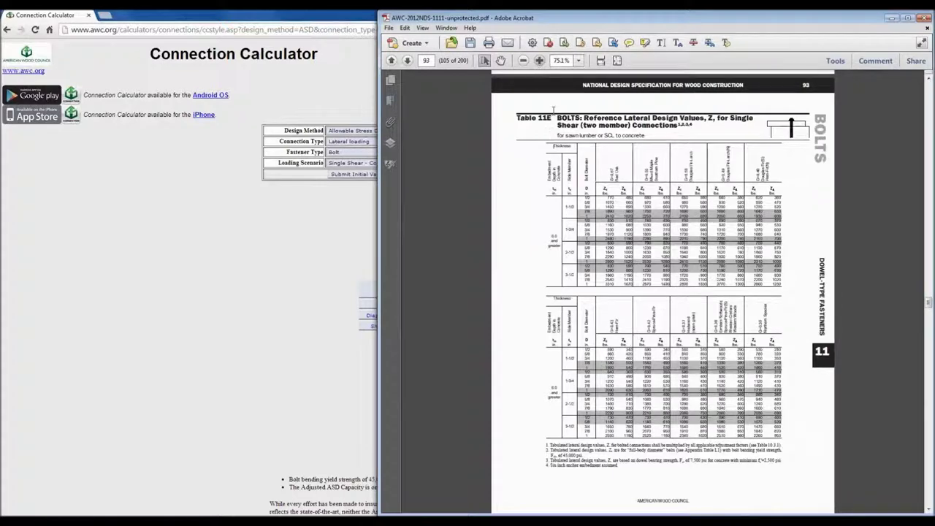
pyautogui.click(540, 61)
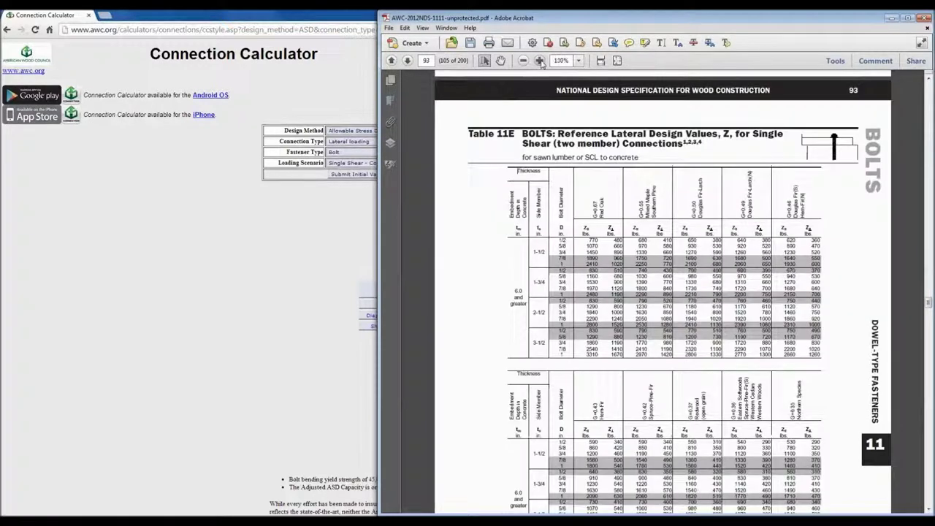
pyautogui.click(541, 61)
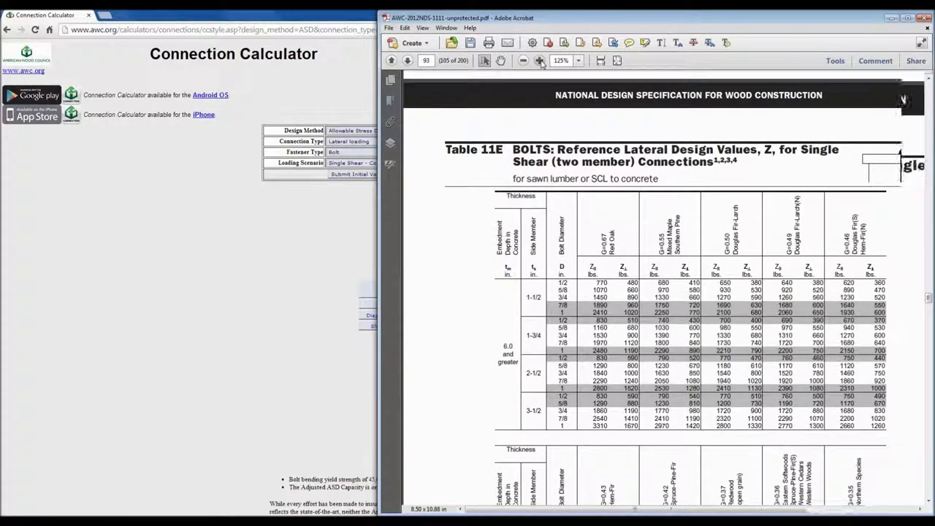
pyautogui.click(541, 61)
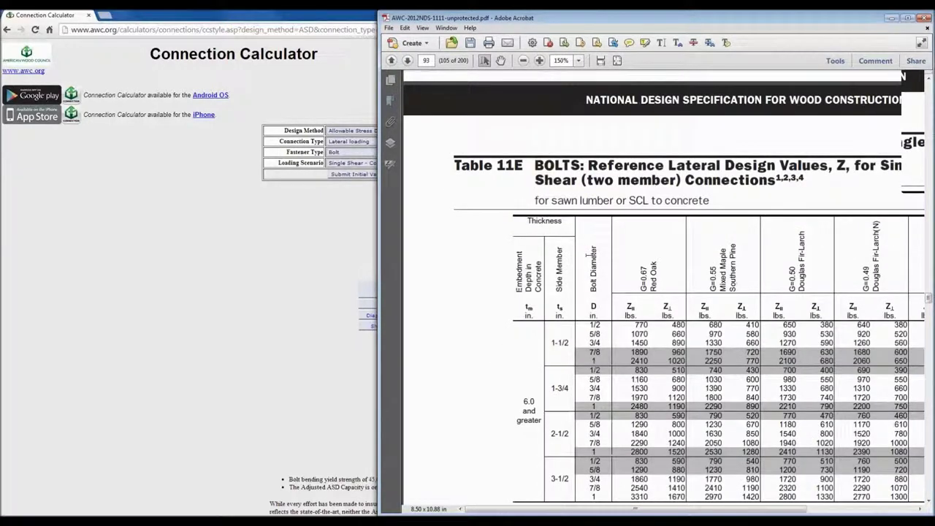
pyautogui.scroll(-2, 589, 254)
pyautogui.moveTo(523, 330); pyautogui.dragTo(536, 342)
pyautogui.moveTo(552, 272); pyautogui.dragTo(574, 271)
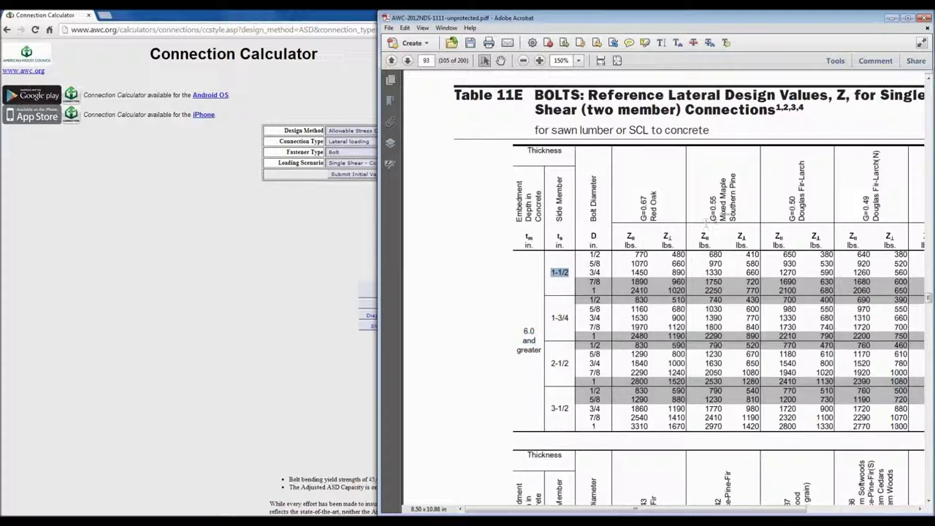
pyautogui.moveTo(733, 223); pyautogui.dragTo(729, 169)
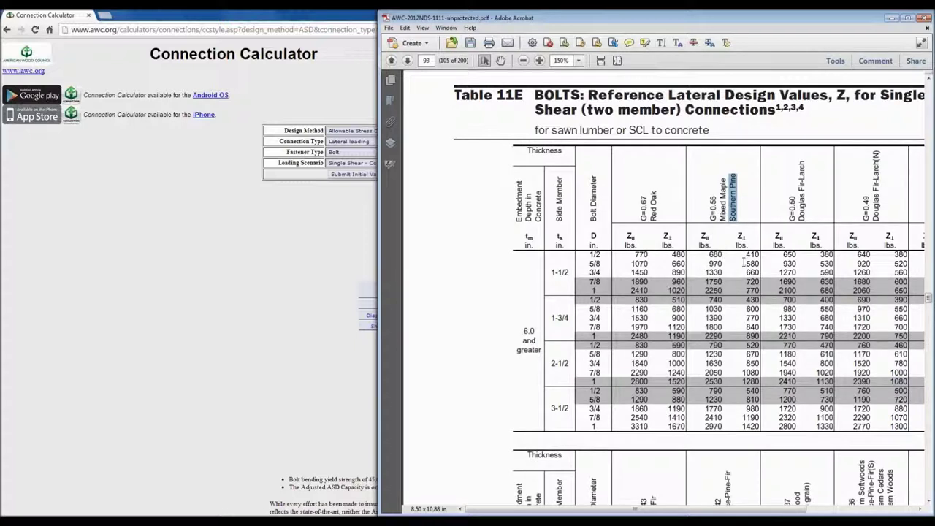
pyautogui.moveTo(589, 264); pyautogui.dragTo(606, 264)
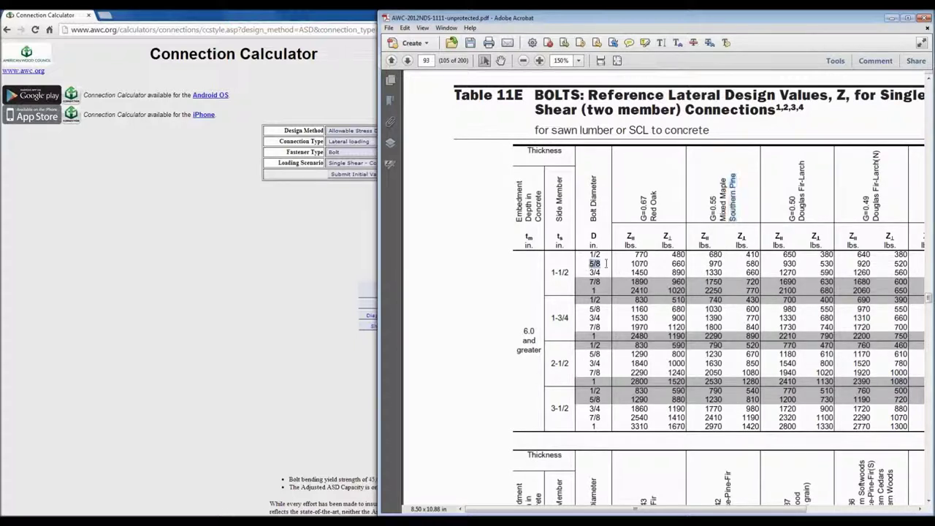
pyautogui.moveTo(746, 264); pyautogui.dragTo(756, 264)
pyautogui.moveTo(384, 315); pyautogui.dragTo(537, 314)
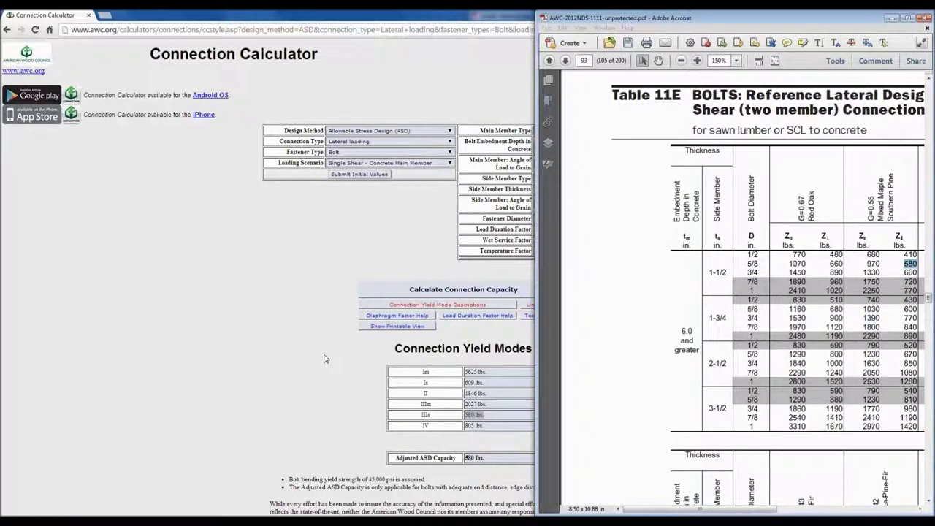
pyautogui.click(325, 358)
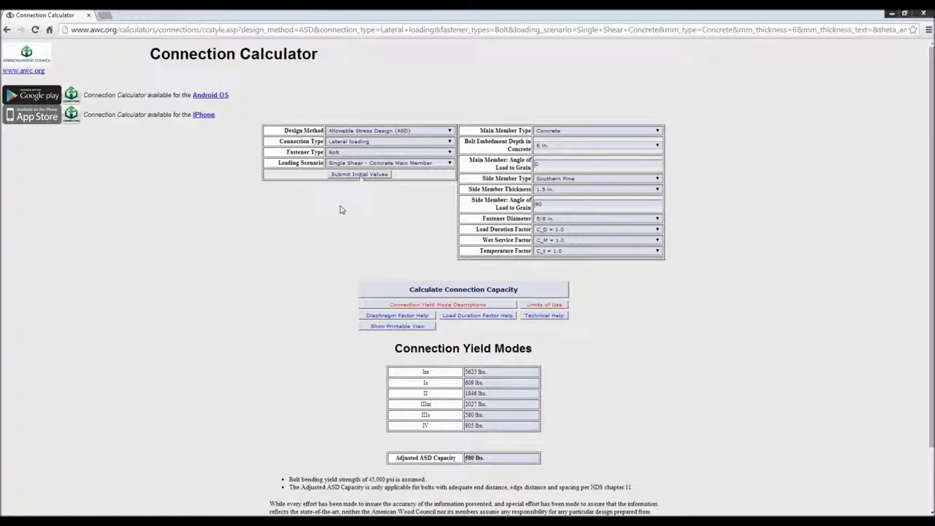
# - Change the loading scenario to Double Shear - Steel Main Member and submit the initial values
pyautogui.click(360, 164)
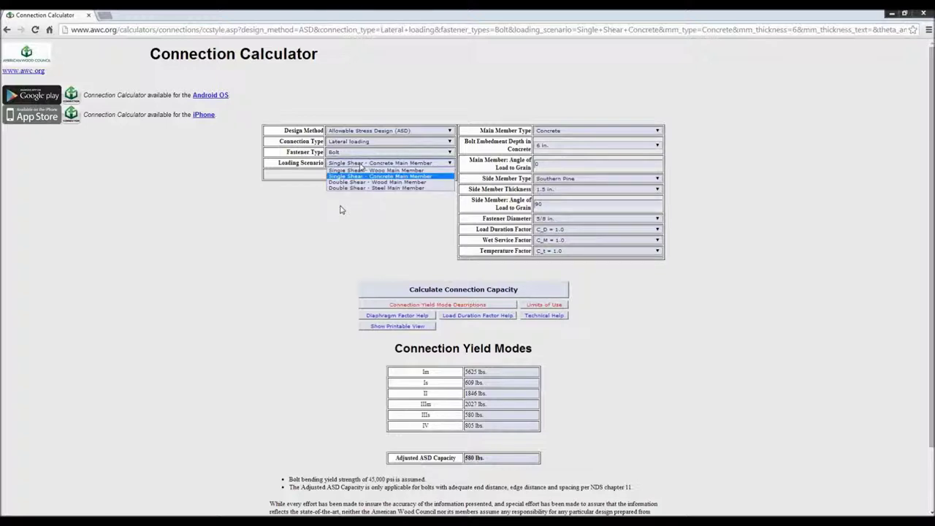
pyautogui.click(374, 190)
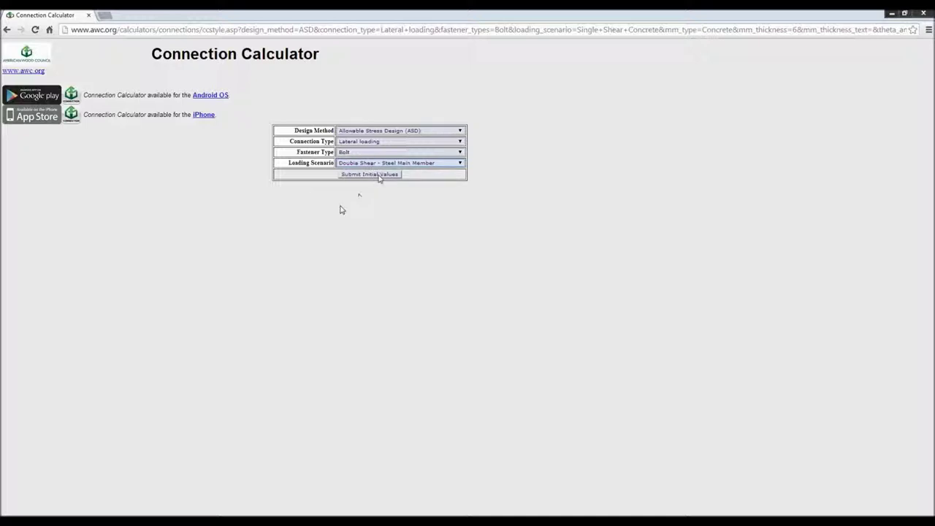
pyautogui.click(379, 176)
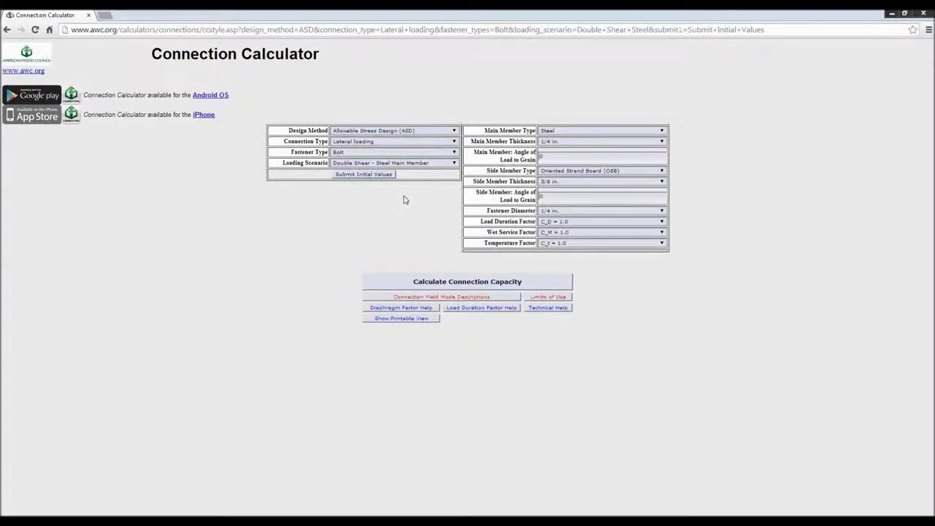
# - Set the side member type to Douglas Fir-Larch for the double shear connection
pyautogui.click(557, 171)
pyautogui.press('Down')
pyautogui.press('Down')
pyautogui.press('Down')
pyautogui.press('Down')
pyautogui.press('Down')
pyautogui.press('Down')
pyautogui.press('Down')
pyautogui.press('Down')
pyautogui.press('Down')
pyautogui.press('Down')
pyautogui.press('Down')
pyautogui.press('Down')
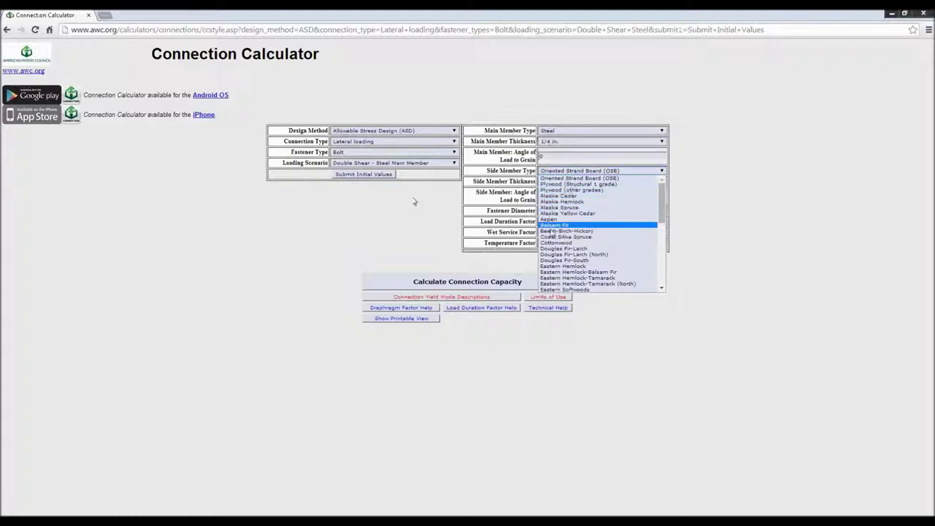
pyautogui.click(557, 249)
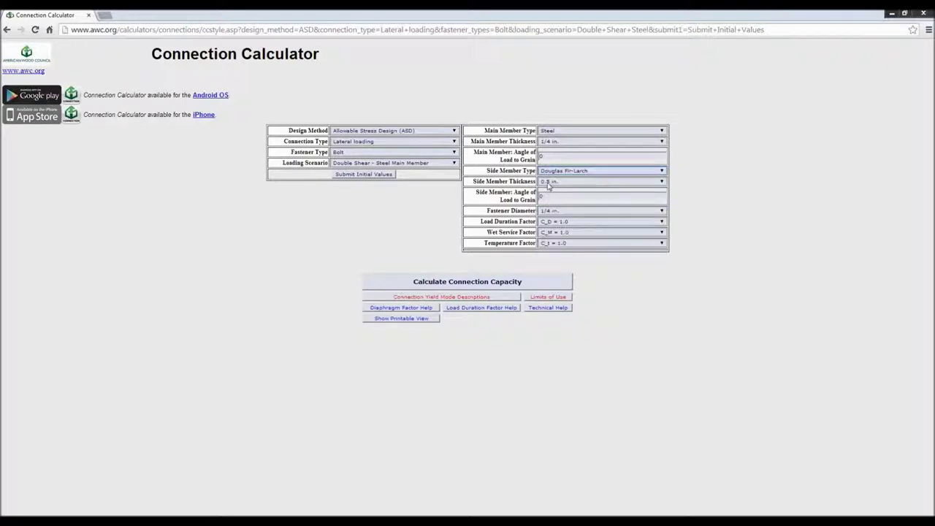
# - Set the side member thickness to 1.5 in. and the fastener diameter to 1/2 in
pyautogui.click(550, 181)
pyautogui.click(550, 218)
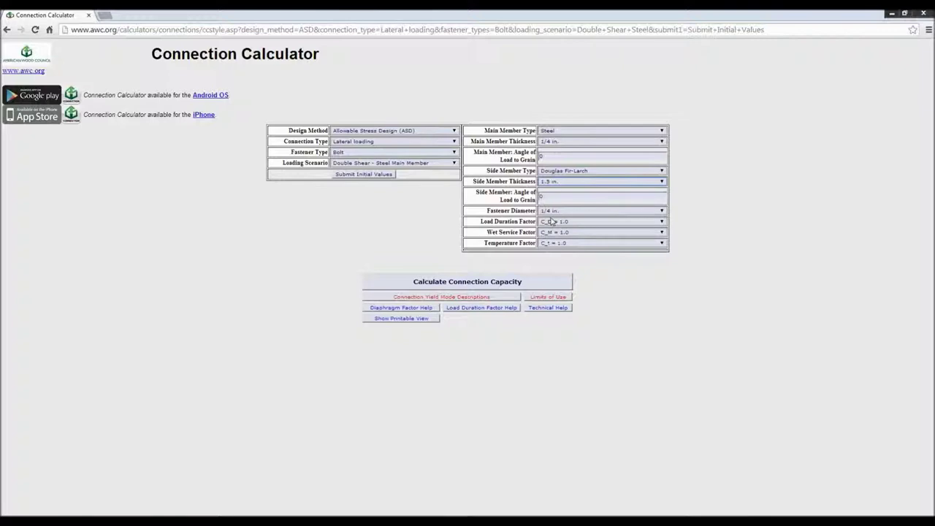
pyautogui.click(552, 212)
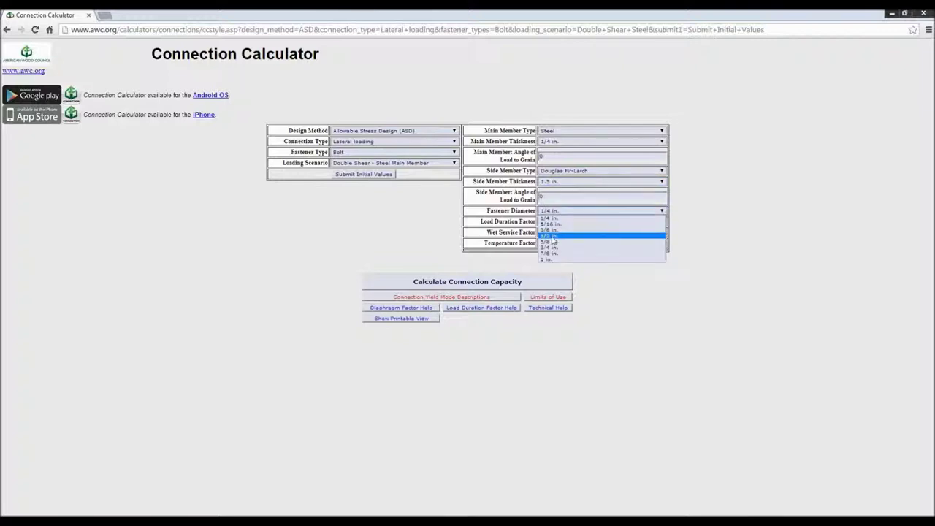
pyautogui.click(554, 238)
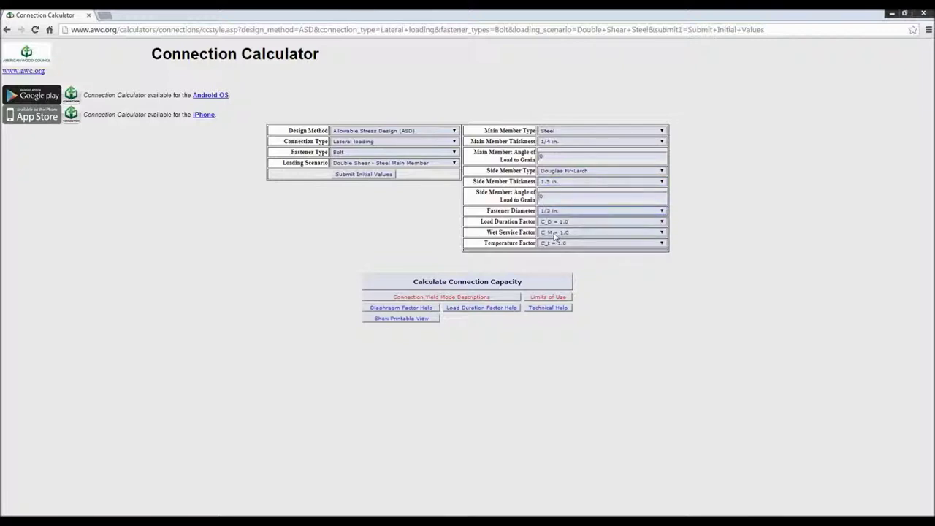
# - Calculate the double shear steel main member connection's capacity and compare the adjusted ASD capacity with the mode IIIs yield value
pyautogui.click(513, 284)
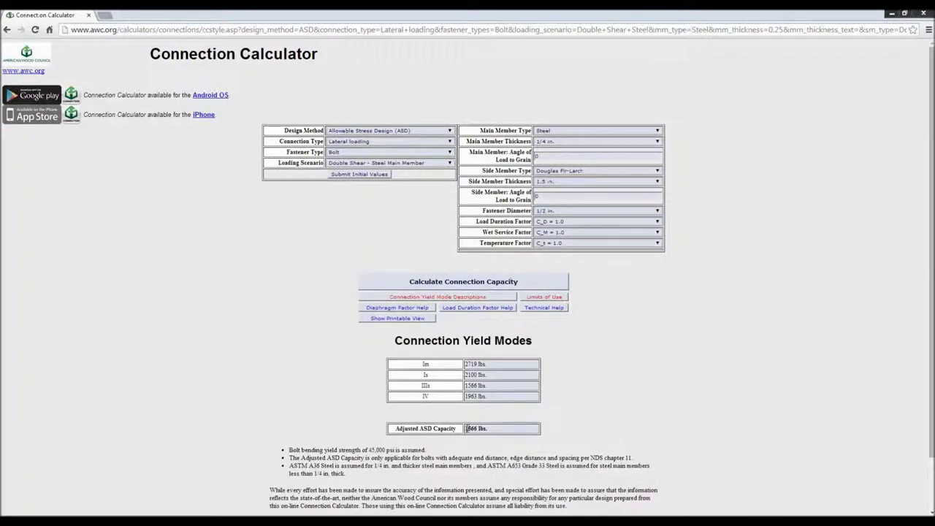
pyautogui.moveTo(465, 429); pyautogui.dragTo(488, 429)
pyautogui.moveTo(466, 385); pyautogui.dragTo(500, 387)
# - Set the connection to Withdrawal loading with a Lag Screw fastener and calculate its capacity using the default member values
pyautogui.click(352, 143)
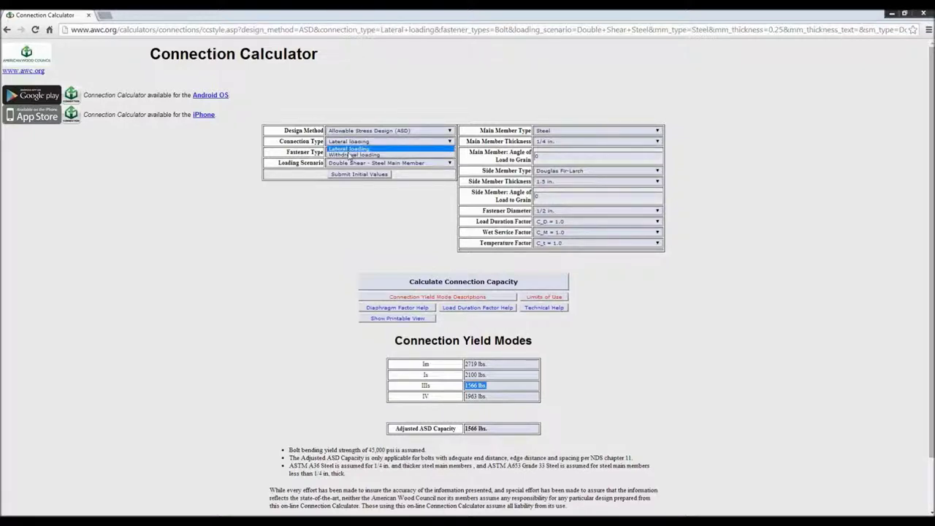
pyautogui.click(352, 153)
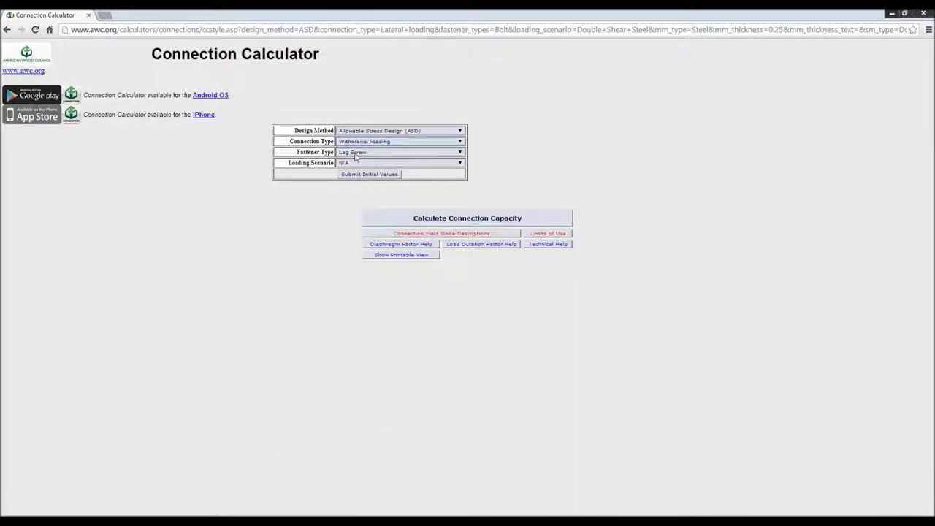
pyautogui.click(354, 153)
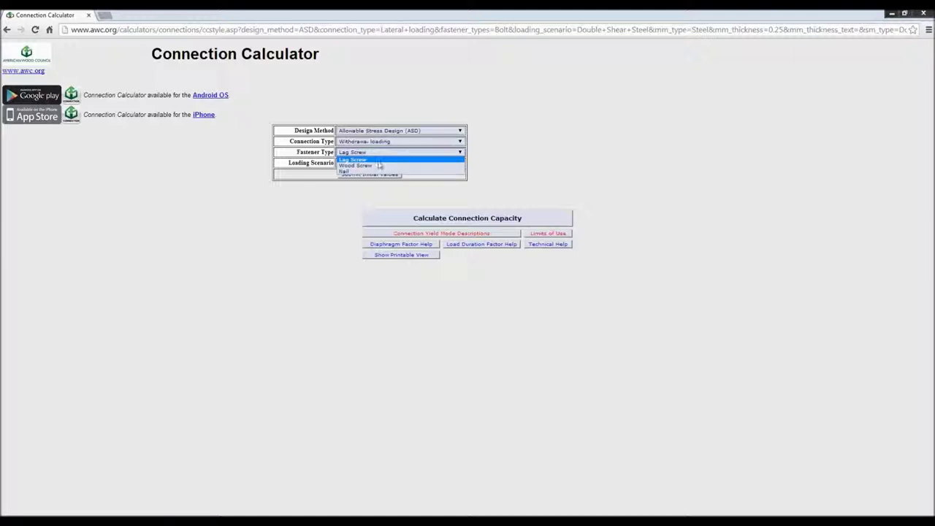
pyautogui.click(375, 159)
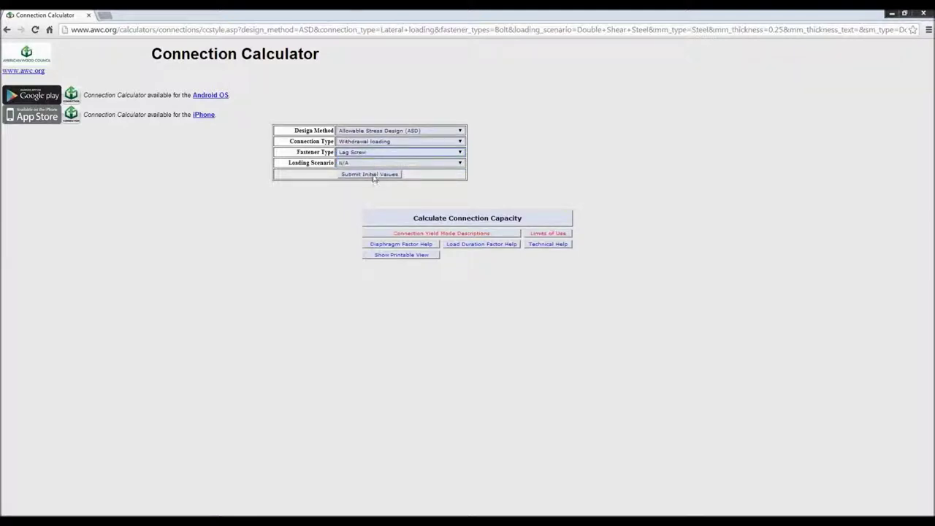
pyautogui.click(374, 176)
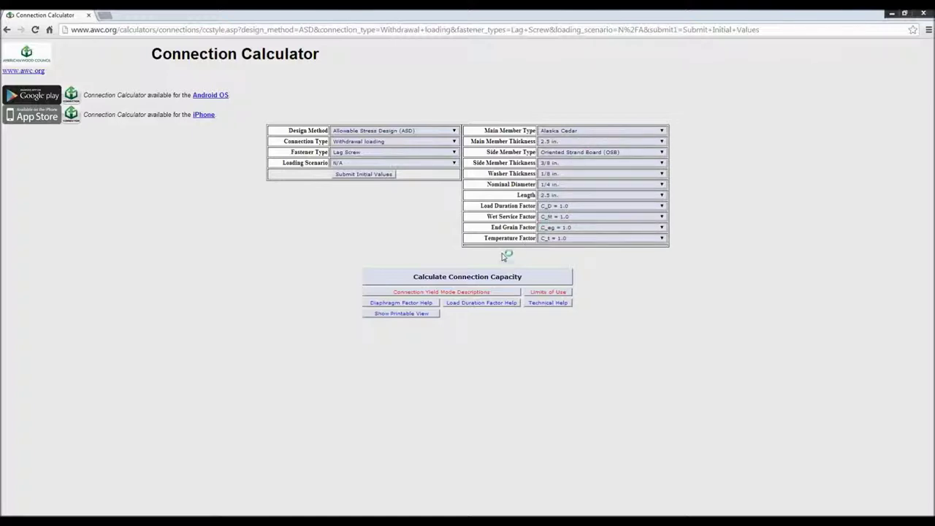
pyautogui.click(495, 278)
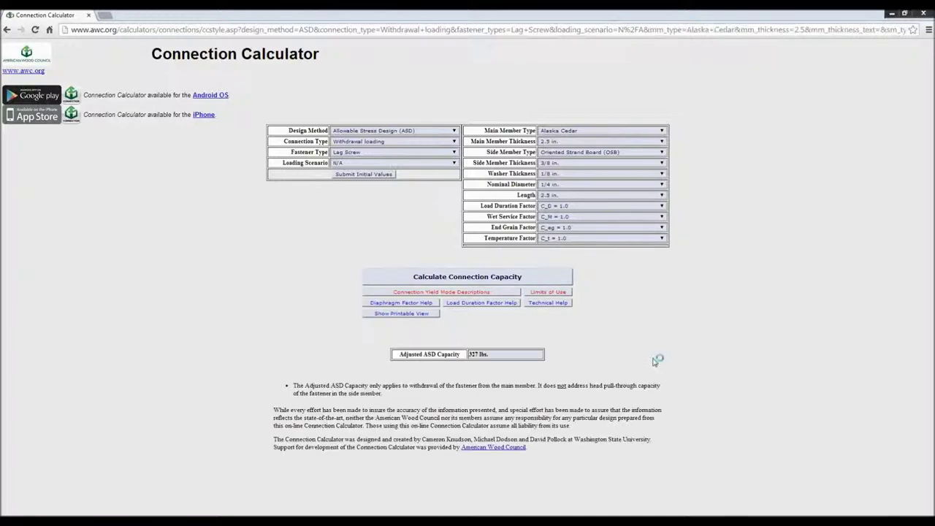
pyautogui.moveTo(469, 356); pyautogui.dragTo(517, 357)
# - Open the calculator's Limits of Use, enlarge the window to read the scope and limitations, and close it
pyautogui.click(547, 292)
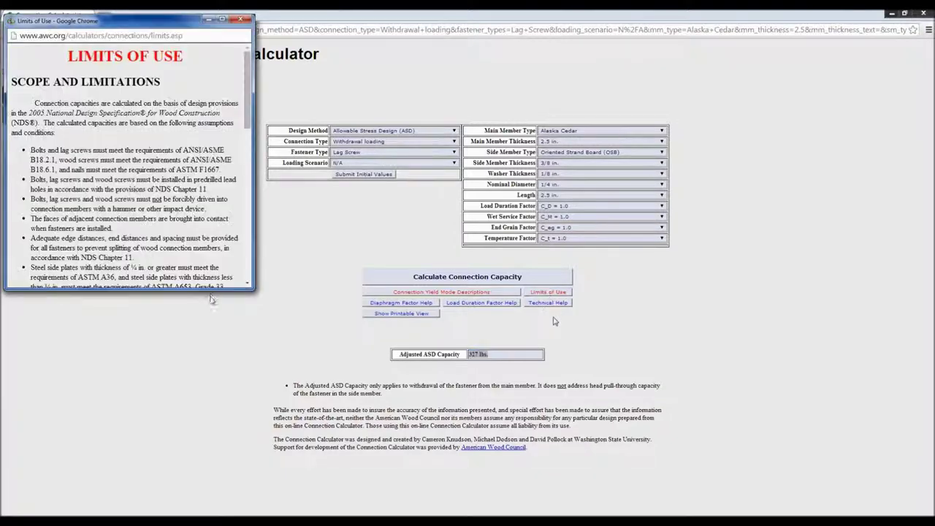
pyautogui.moveTo(213, 324); pyautogui.dragTo(222, 506)
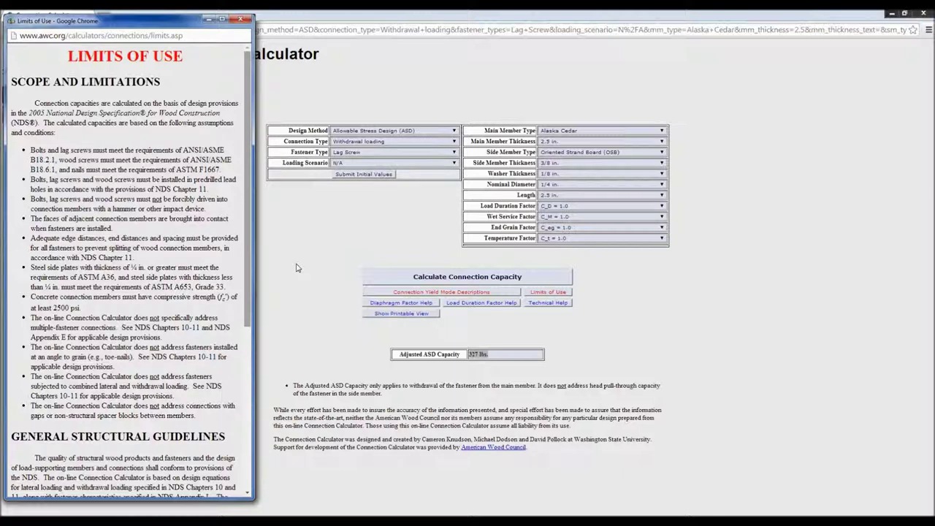
pyautogui.click(241, 20)
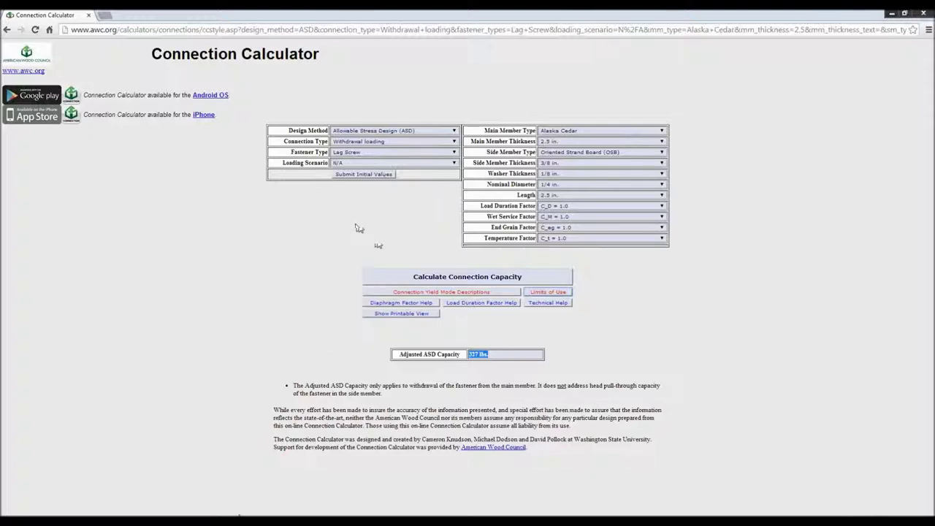
# - Switch to the 2012 NDS PDF in Adobe Acrobat, open Appendix L on dowel-type fastener dimensions, and widen the window
pyautogui.click(136, 476)
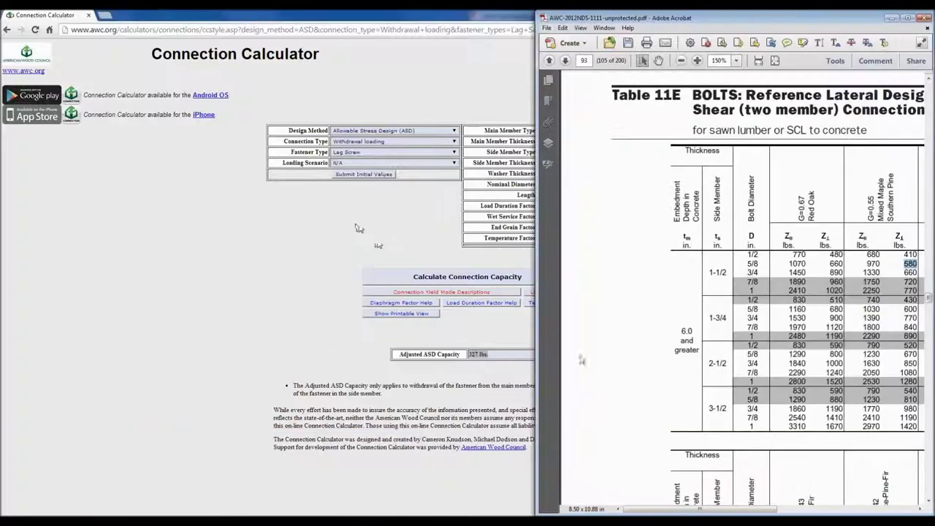
pyautogui.click(550, 102)
pyautogui.click(620, 397)
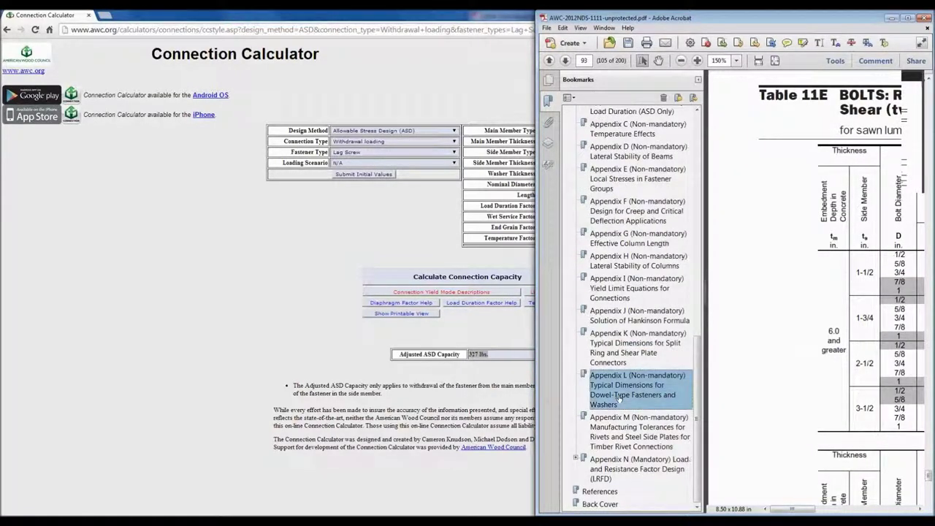
pyautogui.click(698, 81)
pyautogui.moveTo(535, 228); pyautogui.dragTo(197, 228)
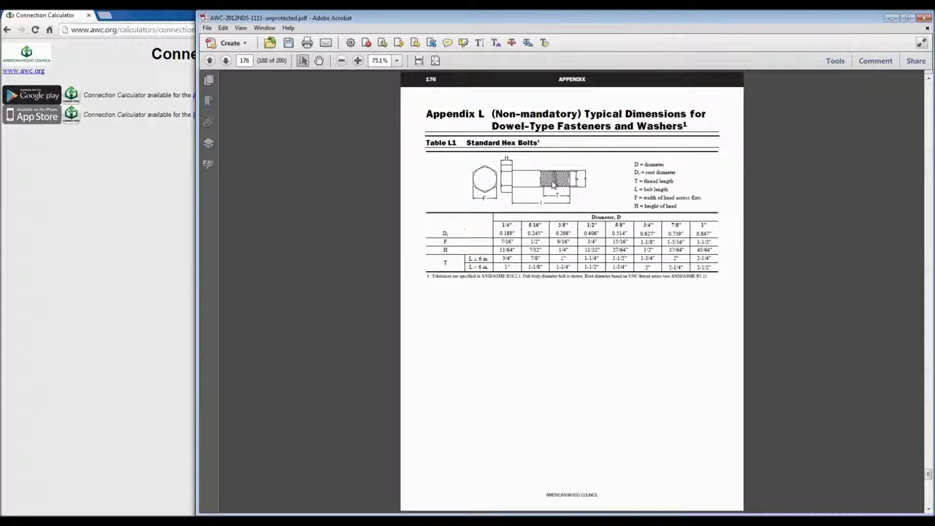
# - Examine the root diameter entries in Table L1 for hex bolts and Table L2 for hex lag screws, and return to the calculator
pyautogui.moveTo(644, 173); pyautogui.dragTo(680, 173)
pyautogui.scroll(-5, 577, 212)
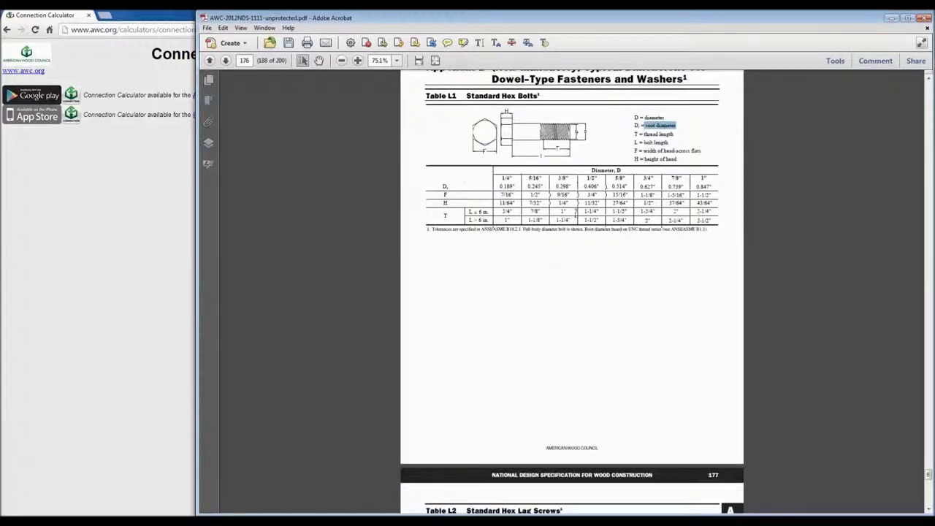
pyautogui.scroll(-7, 576, 219)
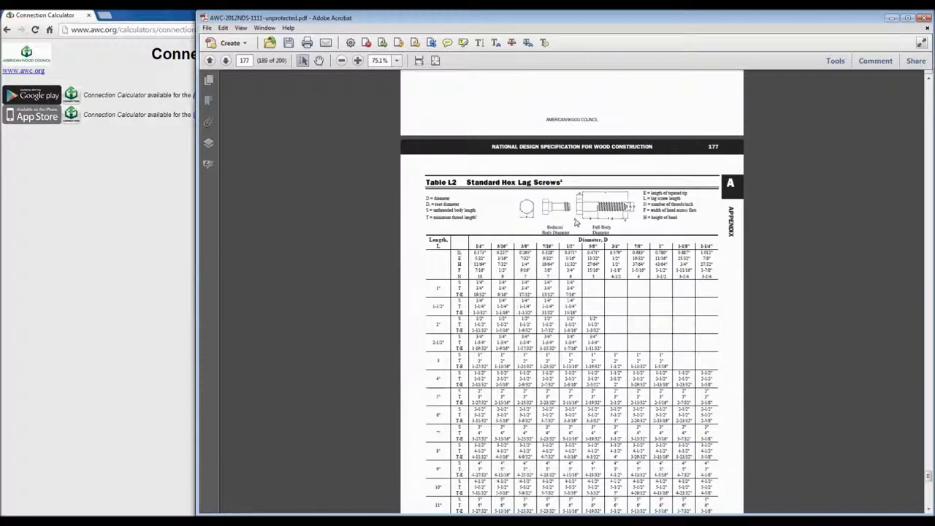
pyautogui.scroll(-2, 566, 168)
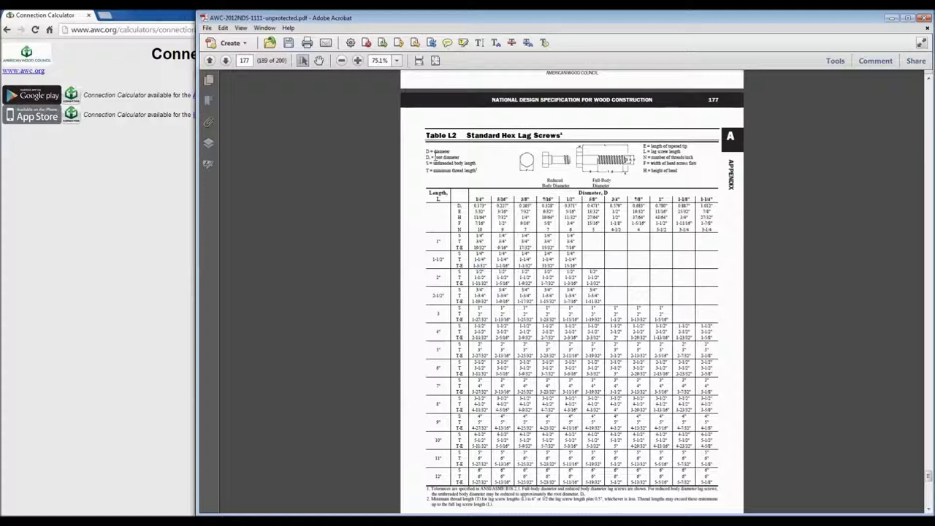
pyautogui.moveTo(435, 157); pyautogui.dragTo(459, 157)
pyautogui.click(129, 296)
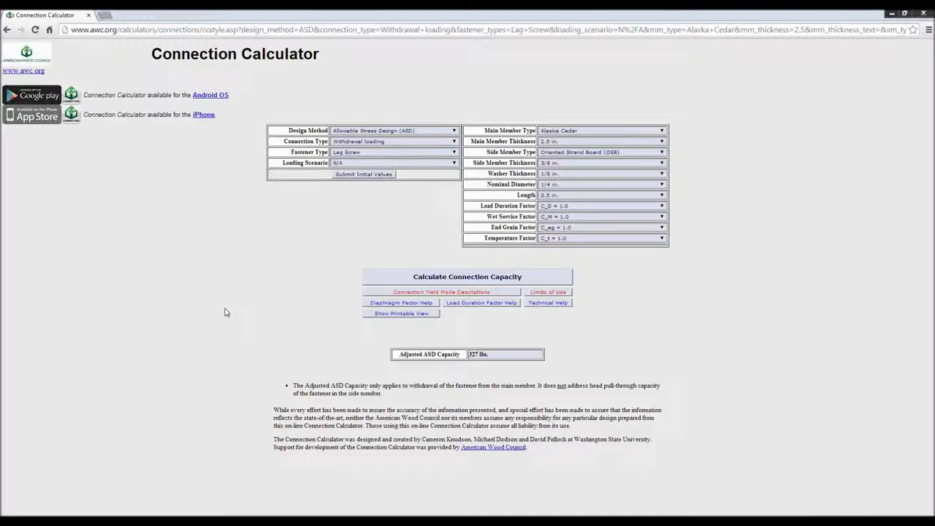
# - Open the American Wood Council home page in a new browser tab and search the site for "tr12"
pyautogui.moveTo(248, 521)
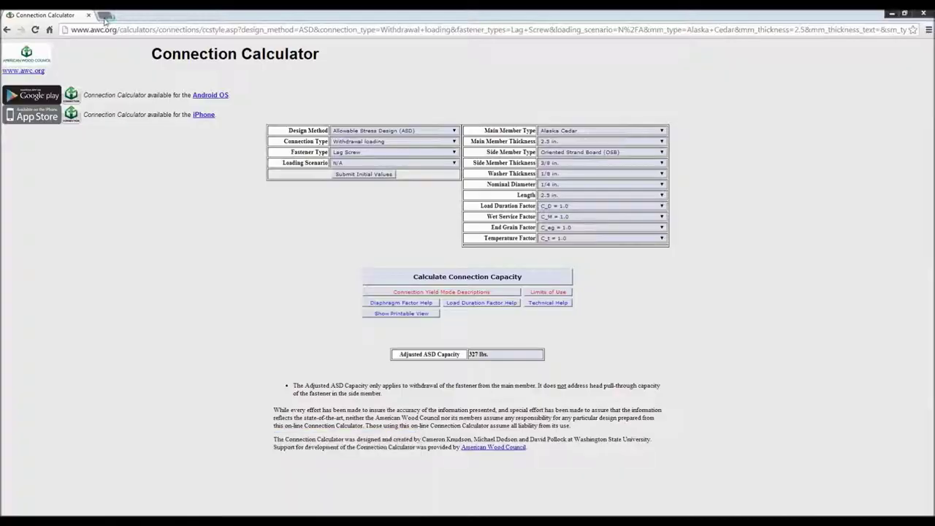
pyautogui.click(105, 16)
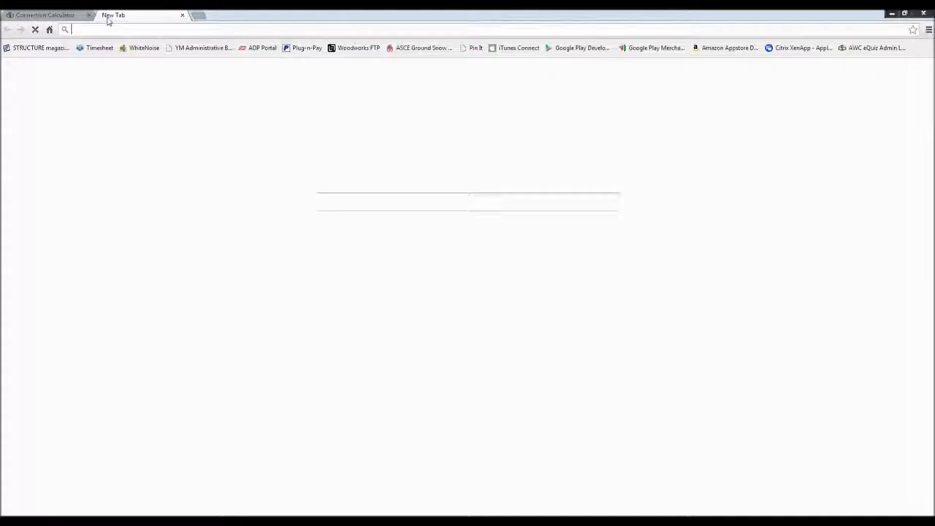
pyautogui.click(50, 29)
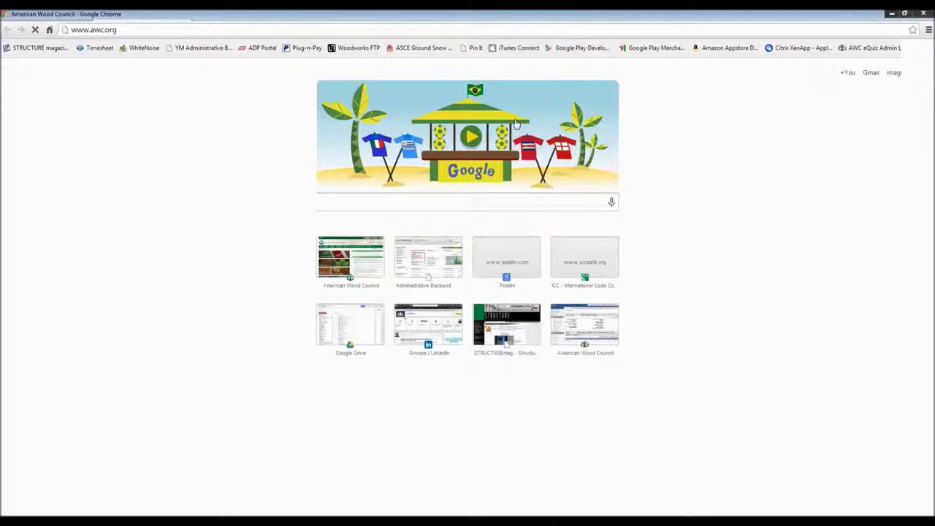
pyautogui.click(559, 84)
pyautogui.write('tr12')
pyautogui.press('Return')
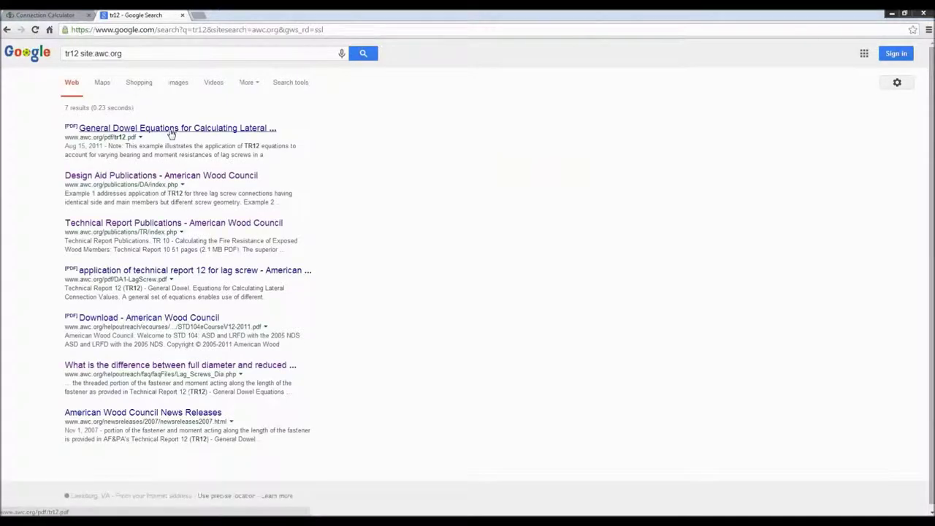
# - Open the Technical Report Publications page, find the TR 12 (2014) General Dowel Equations entry, and close the browser tab
pyautogui.click(157, 227)
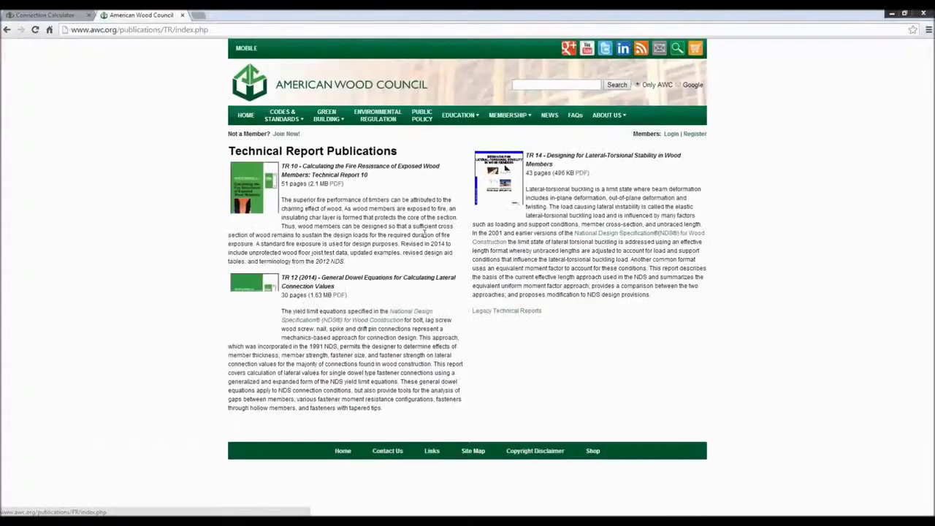
pyautogui.moveTo(284, 278); pyautogui.dragTo(369, 287)
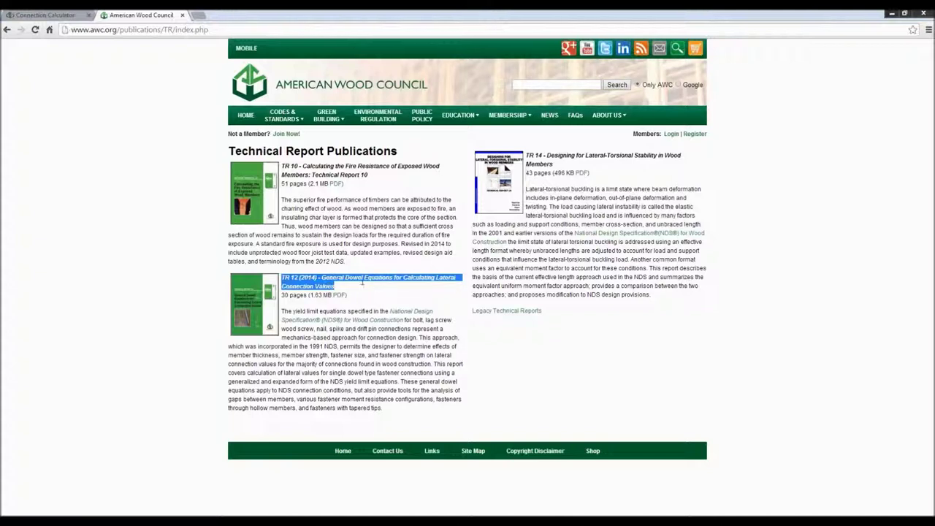
pyautogui.click(361, 281)
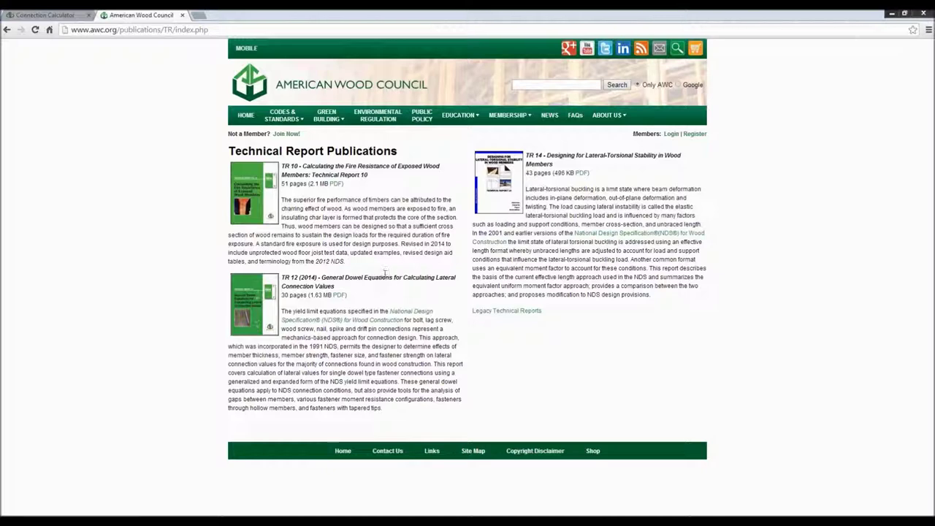
pyautogui.click(182, 15)
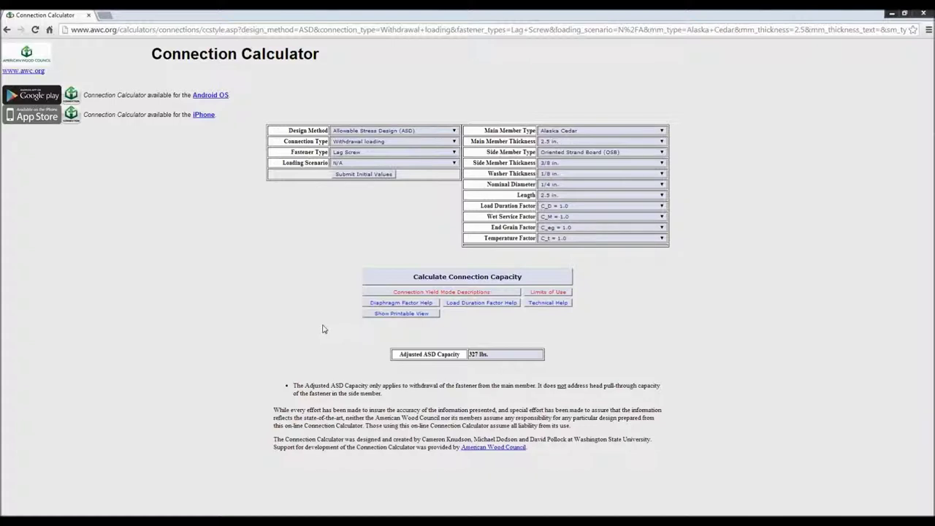
# - Reopen the Limits of Use and review the ANSI/ASME and ASTM requirements for bolts, lag screws, wood screws and nails
pyautogui.click(547, 291)
pyautogui.moveTo(138, 292); pyautogui.dragTo(139, 504)
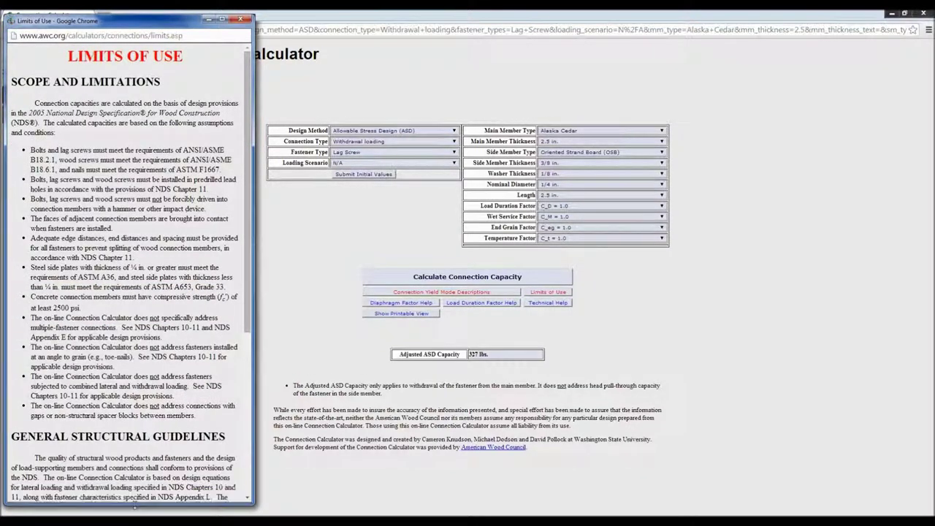
pyautogui.moveTo(255, 363); pyautogui.dragTo(263, 366)
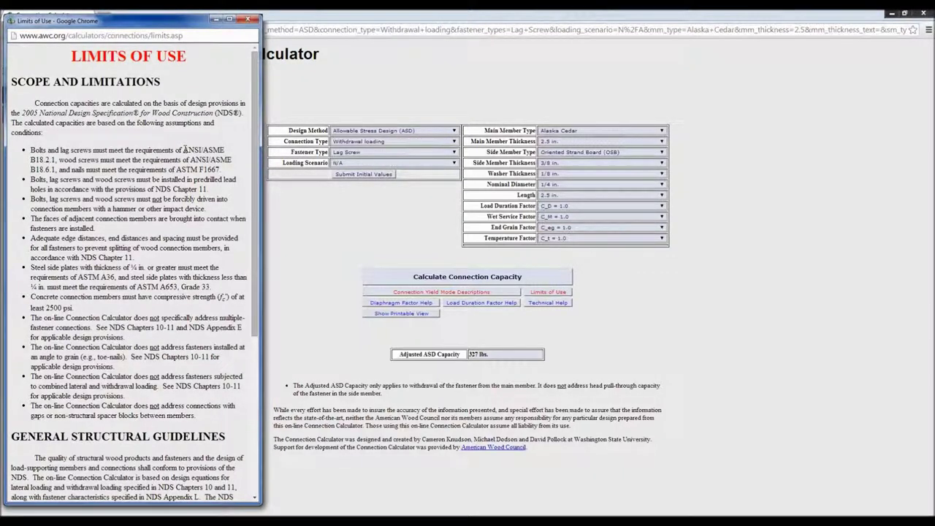
pyautogui.moveTo(183, 151); pyautogui.dragTo(57, 159)
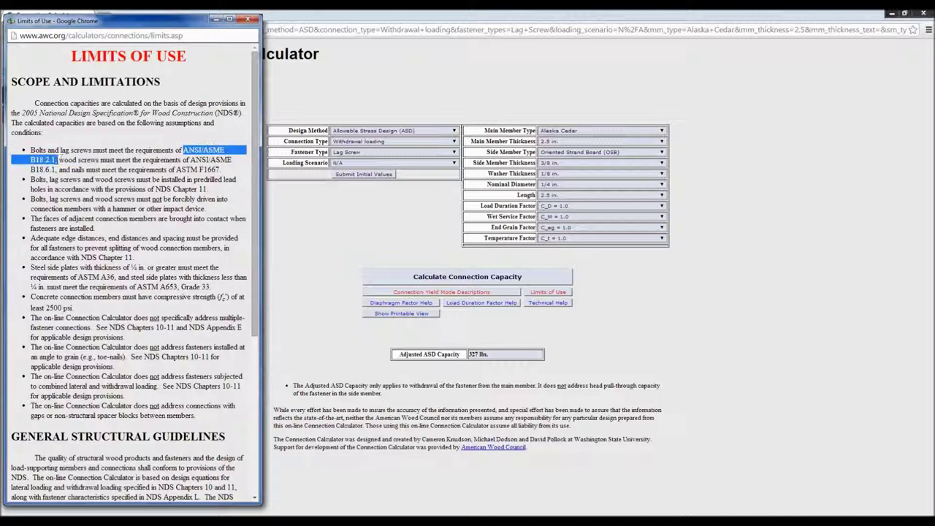
pyautogui.click(191, 160)
pyautogui.moveTo(191, 160); pyautogui.dragTo(57, 168)
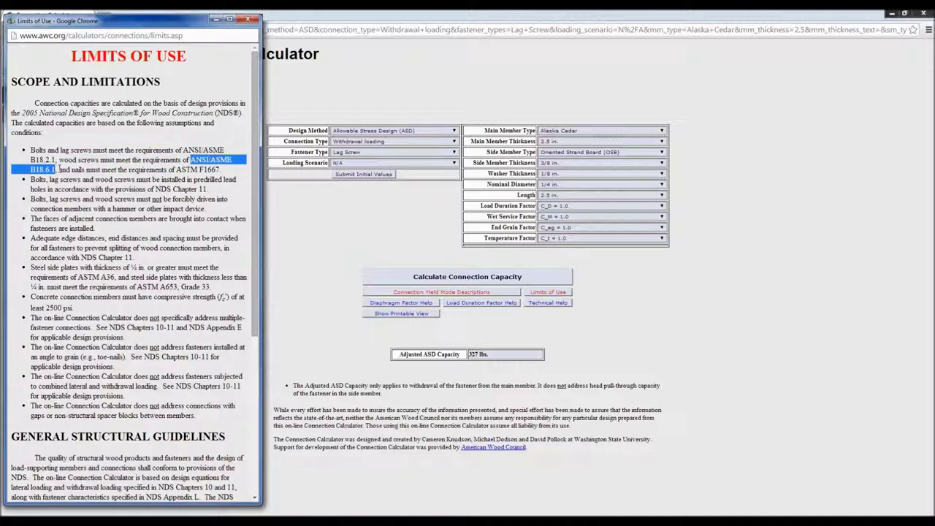
pyautogui.moveTo(176, 169); pyautogui.dragTo(220, 169)
pyautogui.click(229, 175)
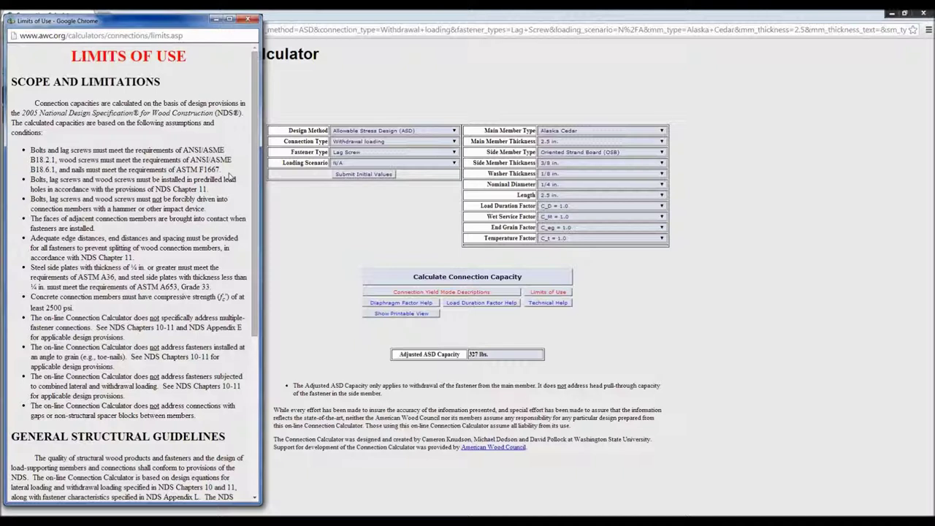
pyautogui.click(249, 19)
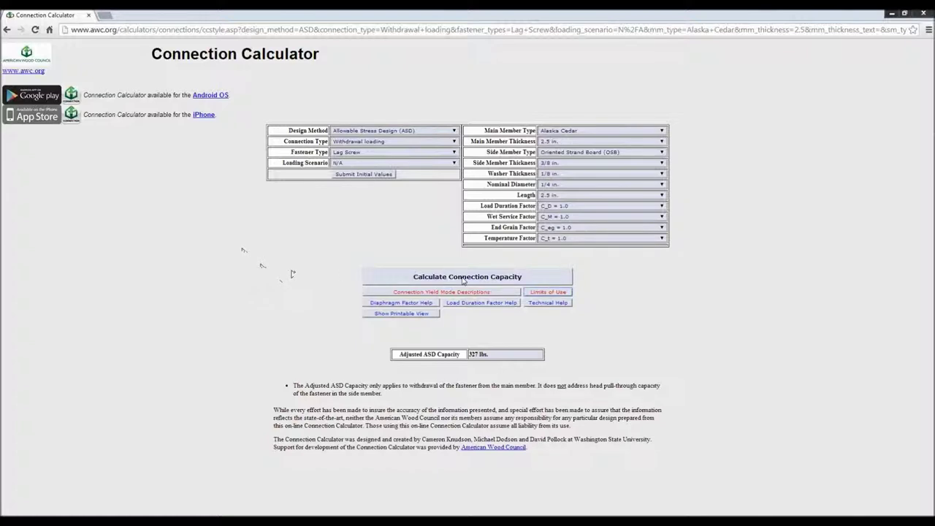
# - Set the connection to Lateral loading with a Bolt in Single Shear - Wood Main Member and calculate its capacity with default values
pyautogui.click(372, 142)
pyautogui.click(370, 149)
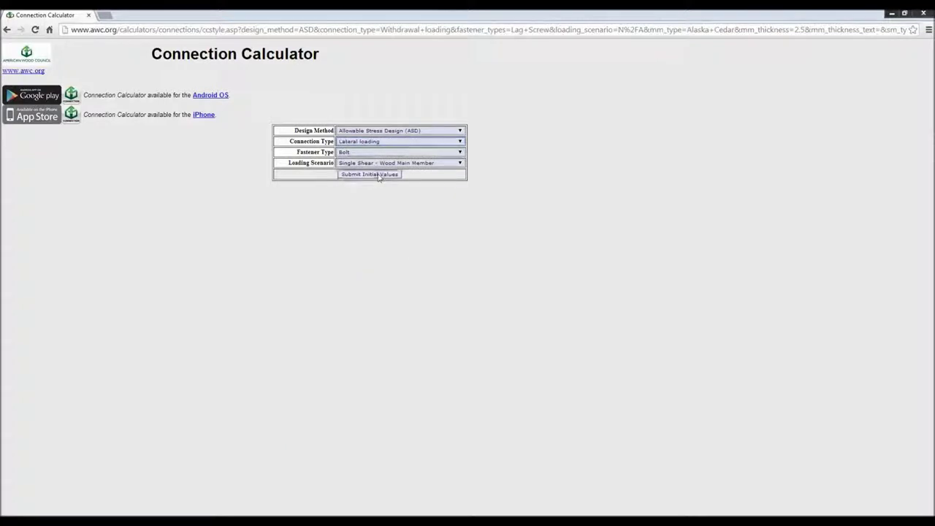
pyautogui.click(378, 175)
pyautogui.click(476, 284)
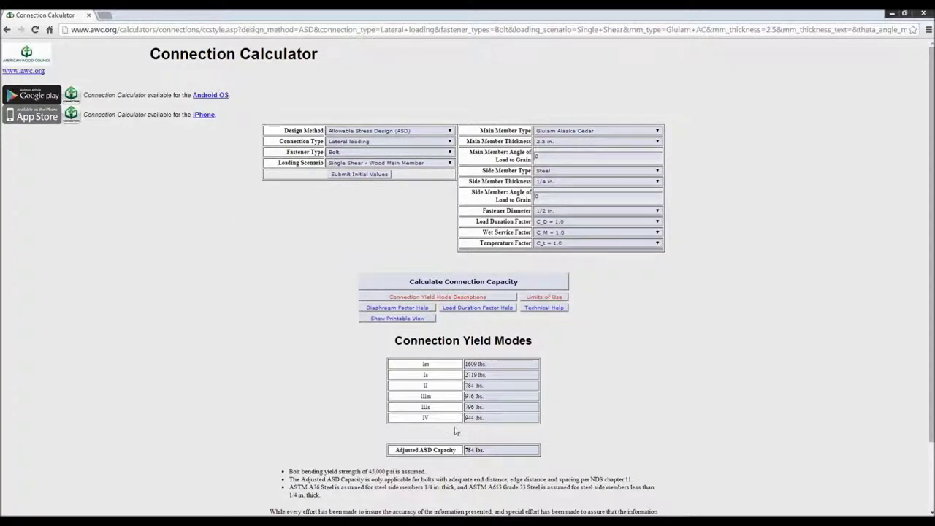
pyautogui.moveTo(465, 449); pyautogui.dragTo(485, 451)
pyautogui.click(928, 31)
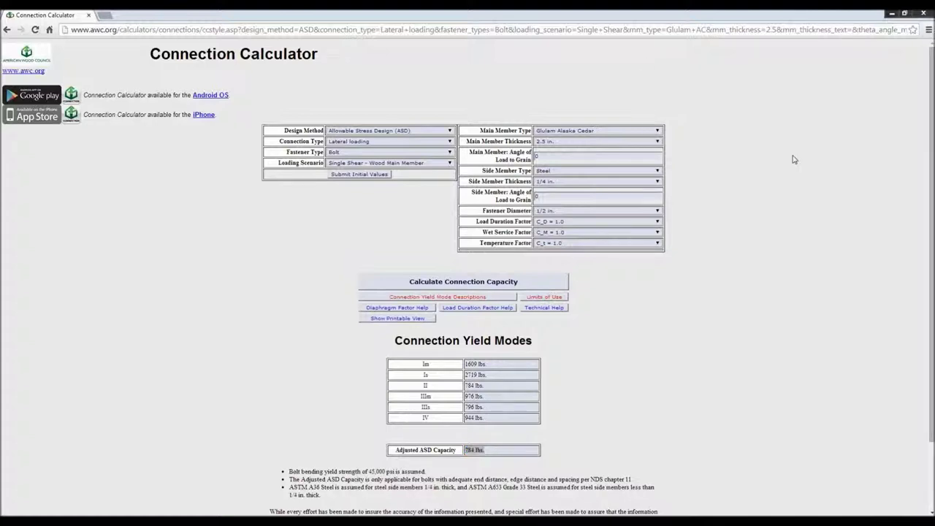
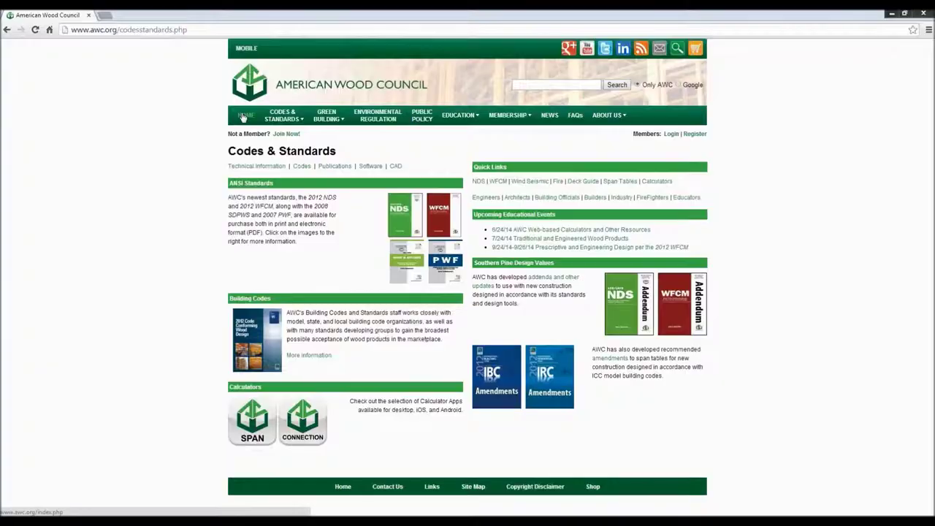
# - From the American Wood Council home page, search the site for "wsdd" and open the 1986 Wood Structural Design Data page
pyautogui.click(244, 117)
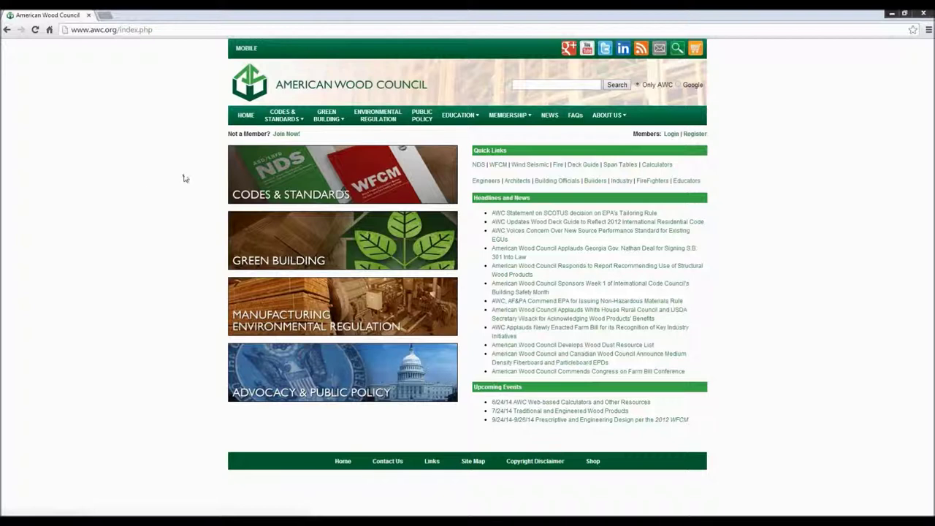
pyautogui.click(526, 86)
pyautogui.write('wsdd')
pyautogui.press('Return')
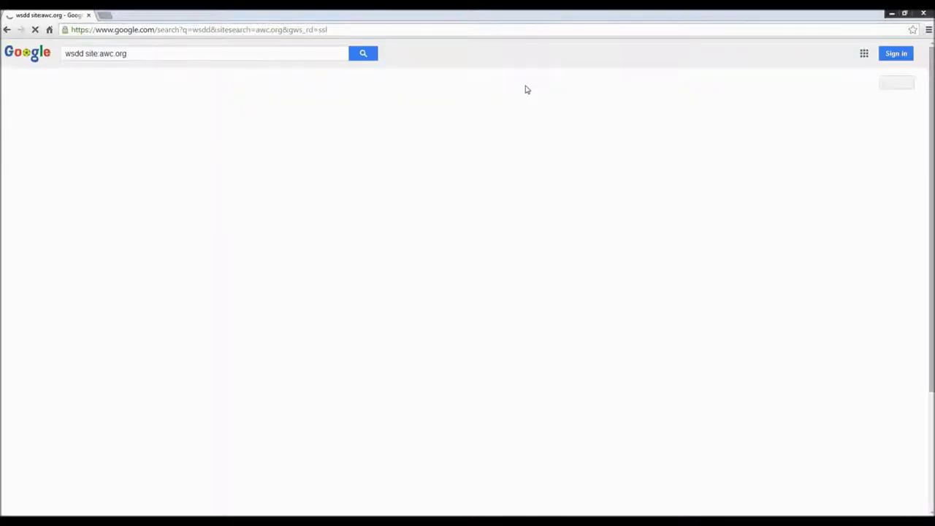
pyautogui.click(150, 180)
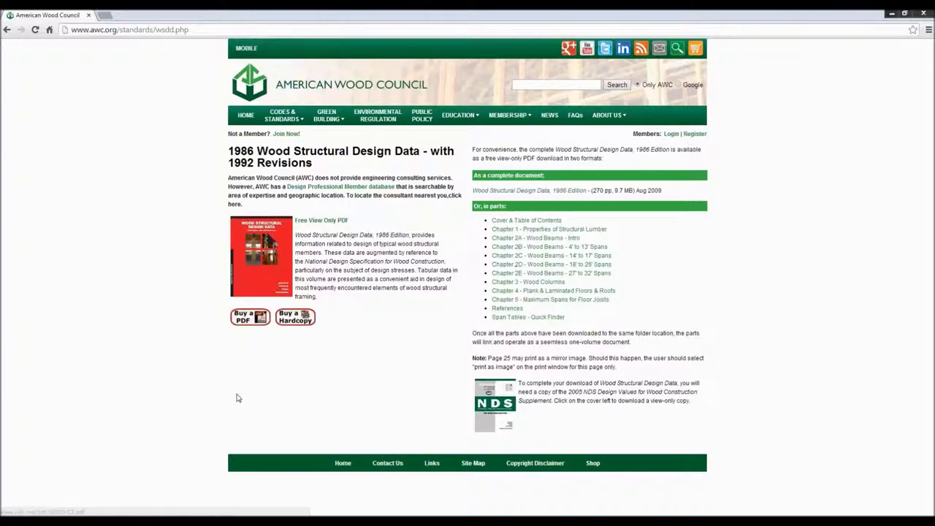
# - Switch to wsdd-unprotected.pdf in Adobe Acrobat, go to the Wood Beams - Load Tables bookmark, hide the bookmarks and maximize the window
pyautogui.moveTo(252, 520)
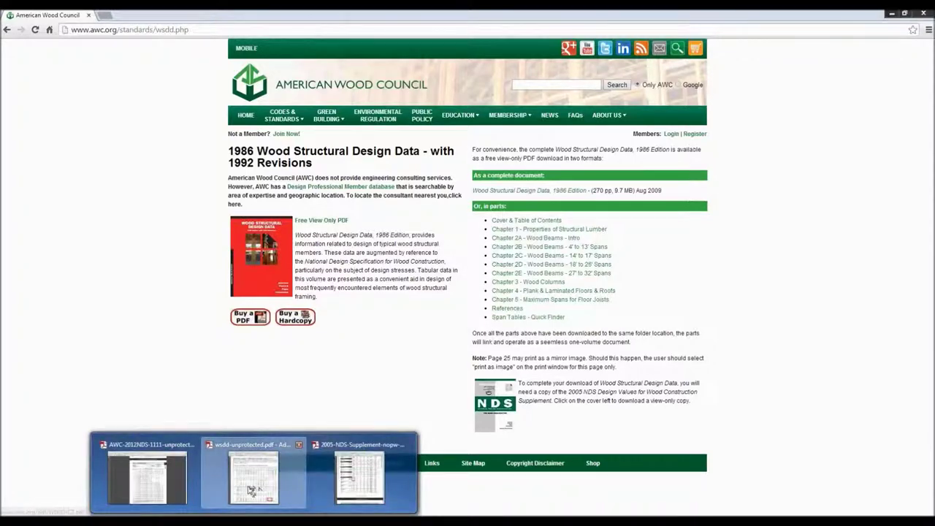
pyautogui.click(252, 478)
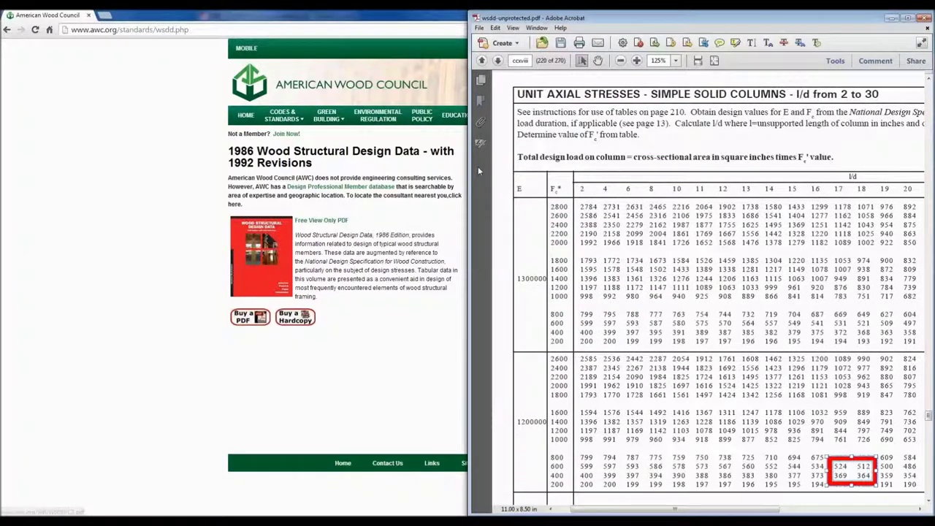
pyautogui.click(482, 103)
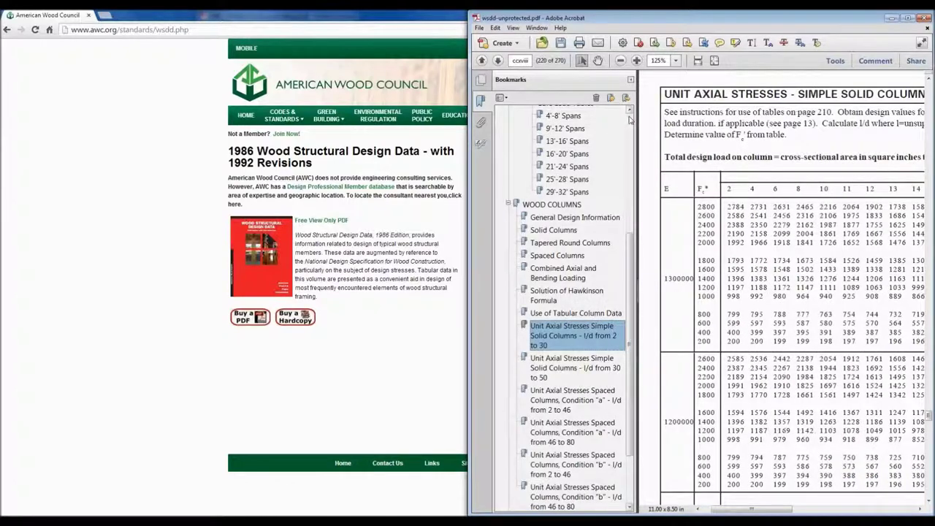
pyautogui.scroll(5, 569, 245)
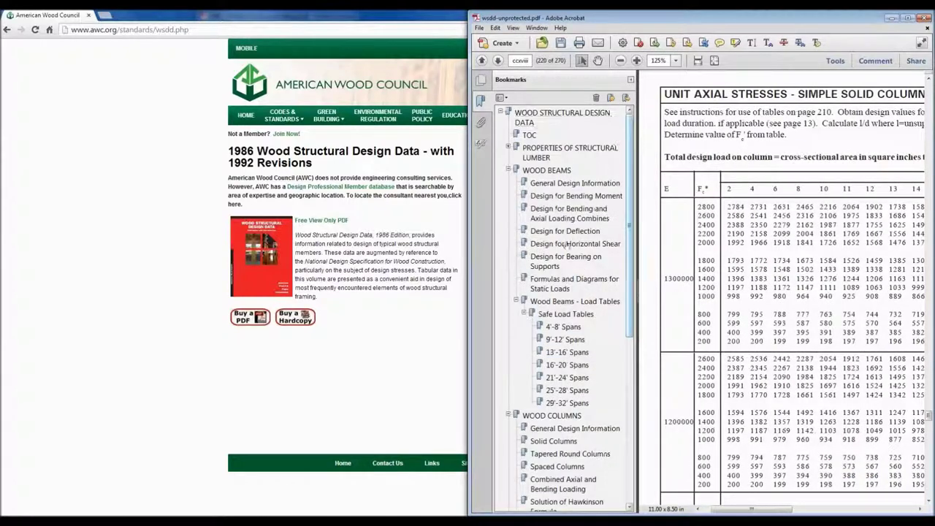
pyautogui.click(550, 302)
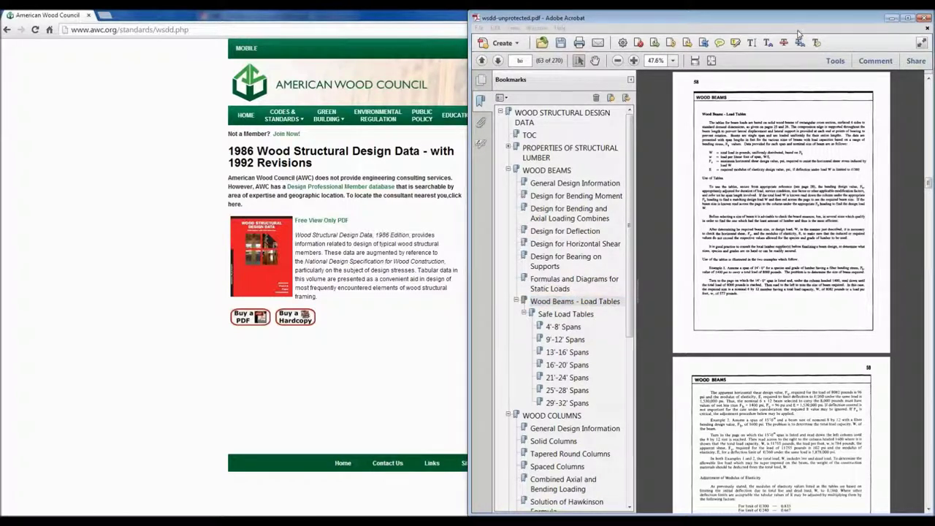
pyautogui.click(631, 79)
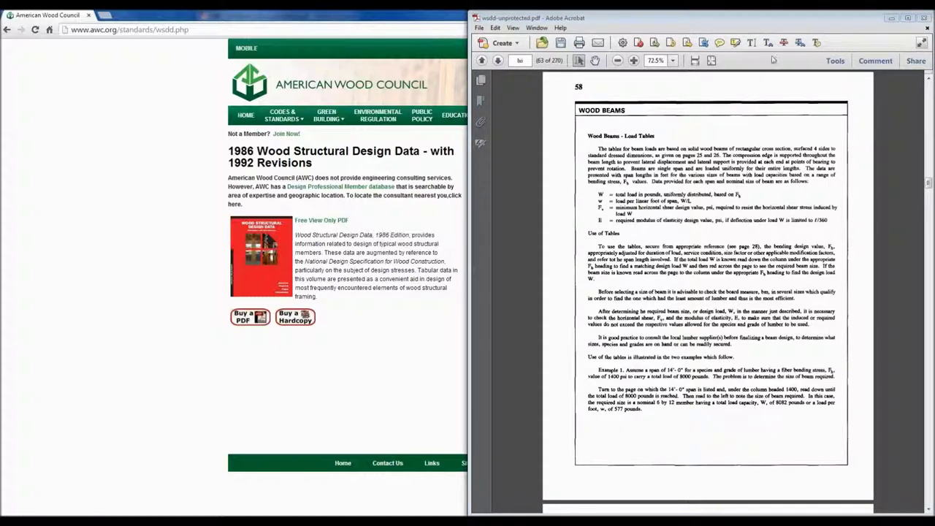
pyautogui.click(906, 18)
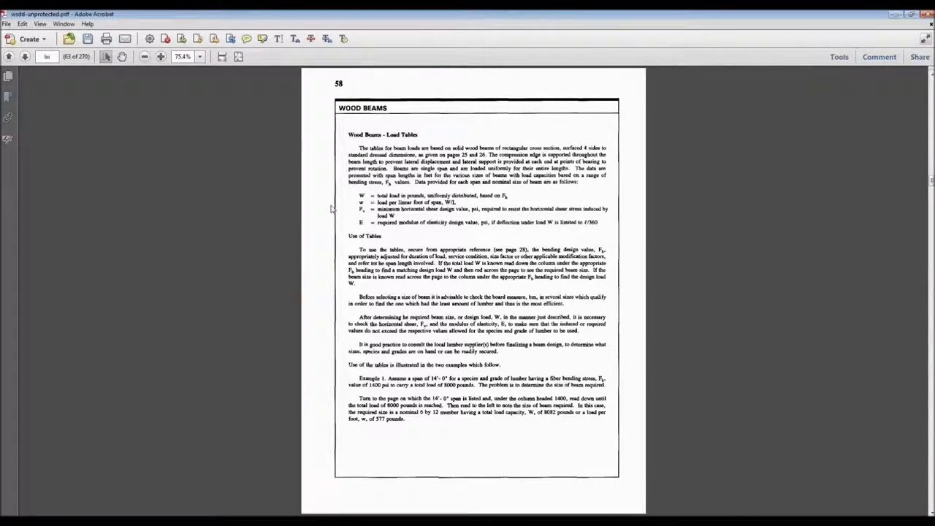
# - Show the bookmarks again, highlight the "Example 1" heading and look through the bookmark list past the Wood Columns entries
pyautogui.click(8, 97)
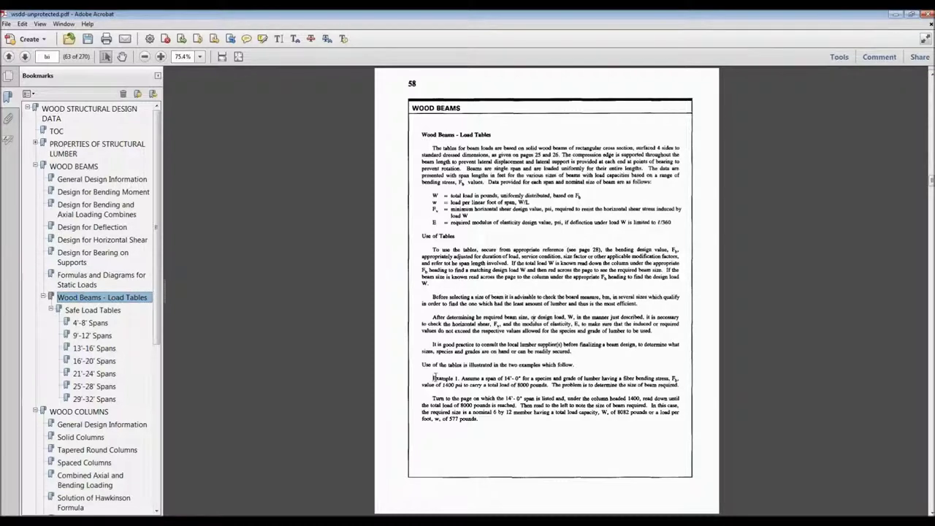
pyautogui.moveTo(434, 378); pyautogui.dragTo(460, 378)
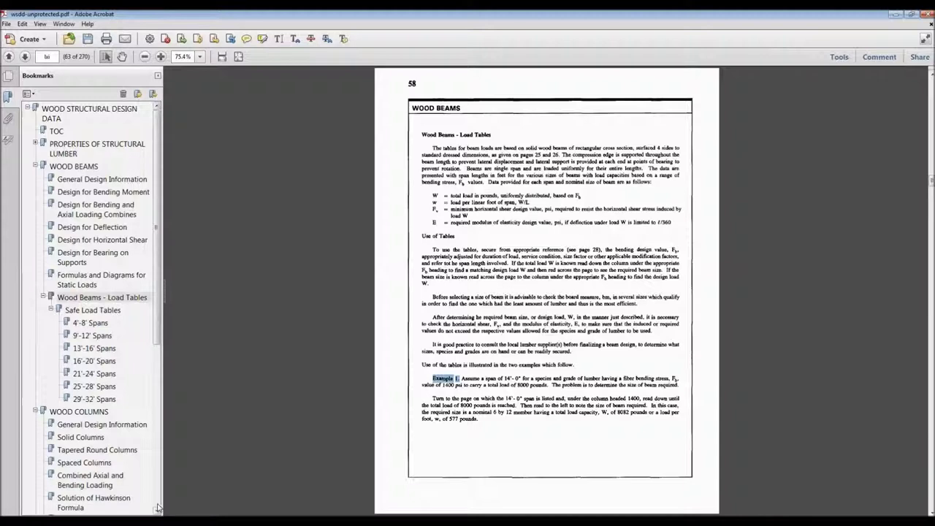
pyautogui.scroll(-8, 132, 439)
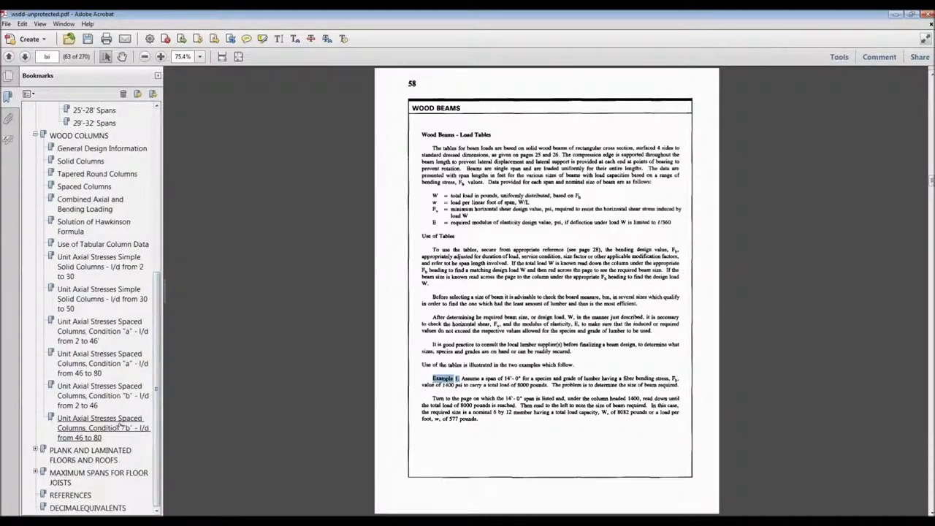
pyautogui.click(157, 119)
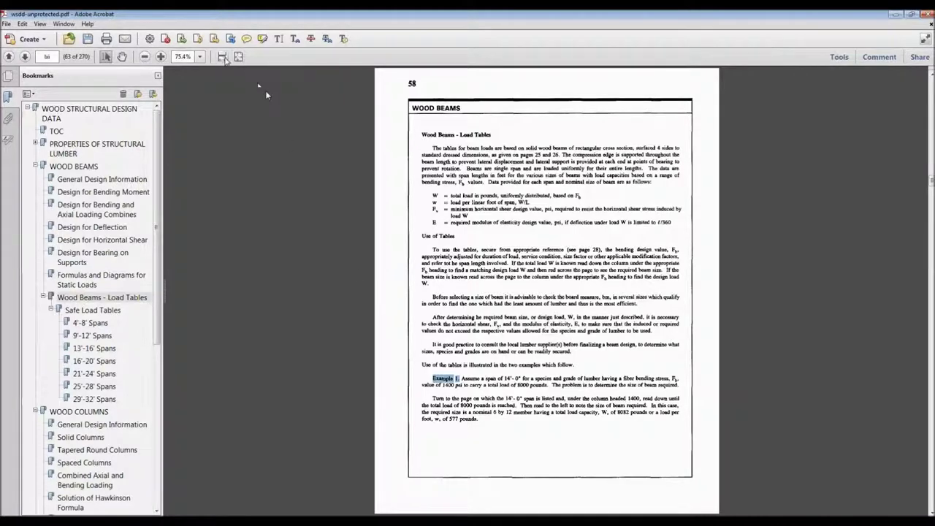
# - Fit the page to width and highlight Example 1's 14'-0" span, Fb value of 1400 psi and 8000 pounds total load
pyautogui.scroll(3, 266, 95)
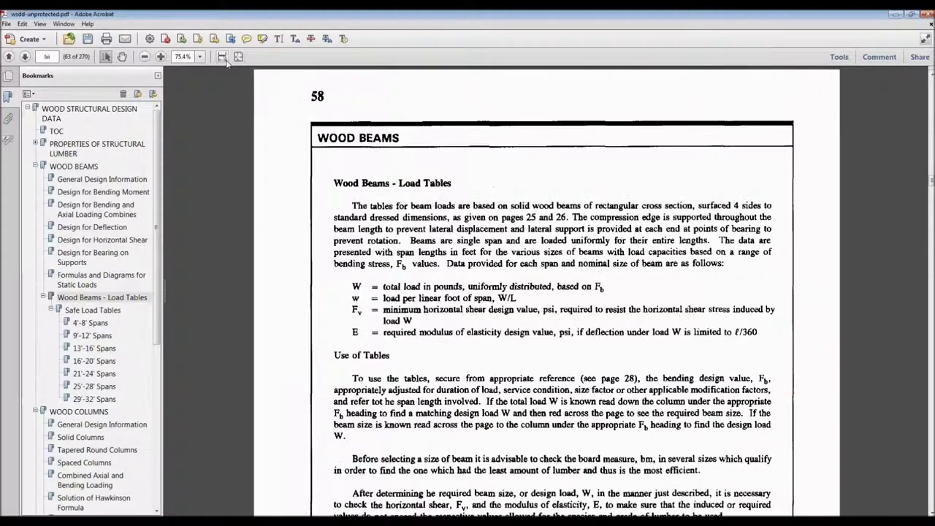
pyautogui.scroll(-3, 400, 293)
pyautogui.scroll(-5, 401, 293)
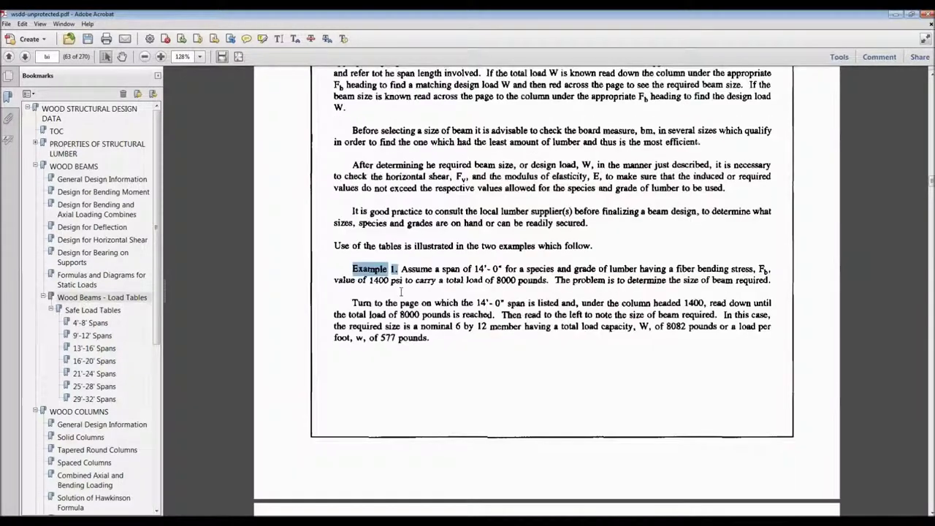
pyautogui.scroll(-1, 403, 297)
pyautogui.scroll(-1, 403, 296)
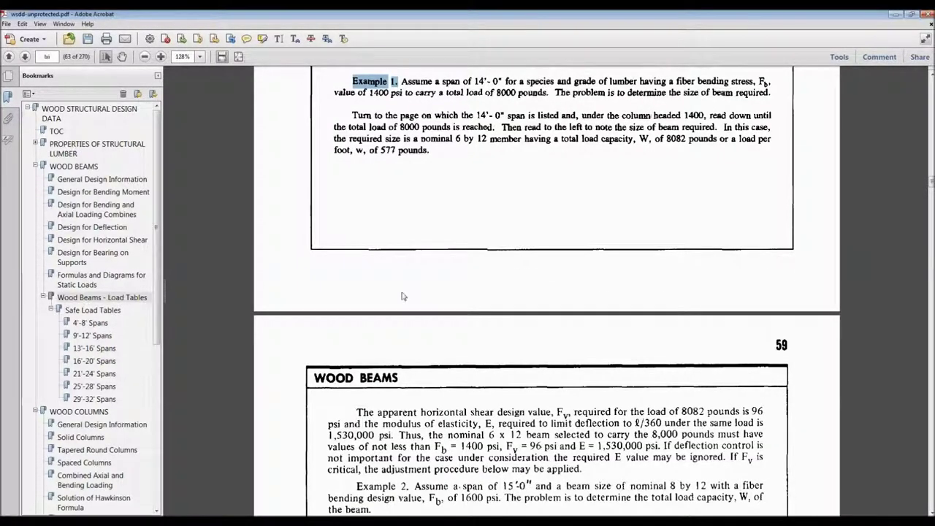
pyautogui.scroll(1, 403, 297)
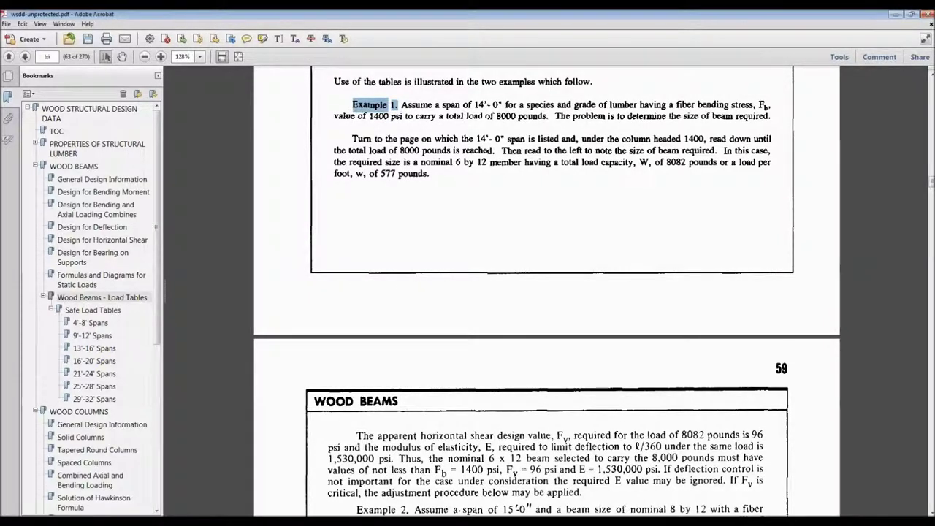
pyautogui.moveTo(476, 105); pyautogui.dragTo(506, 106)
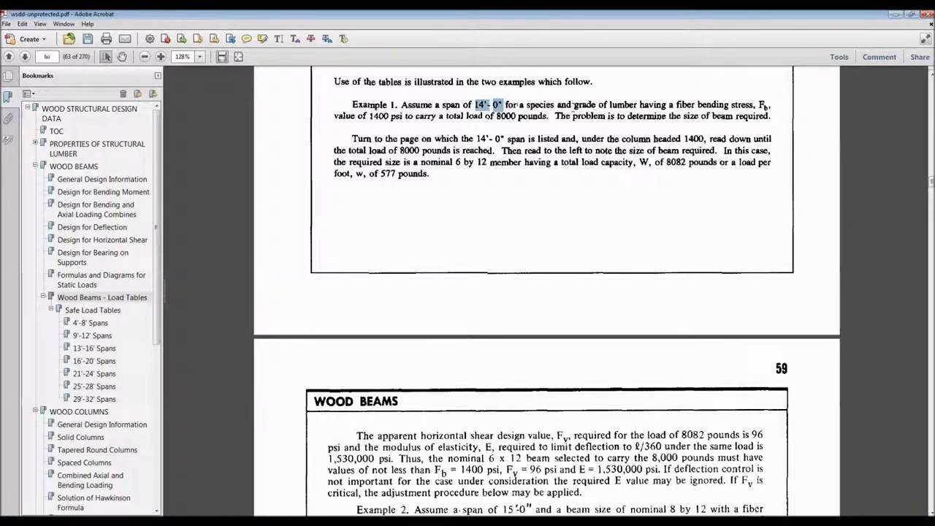
pyautogui.moveTo(758, 105); pyautogui.dragTo(768, 106)
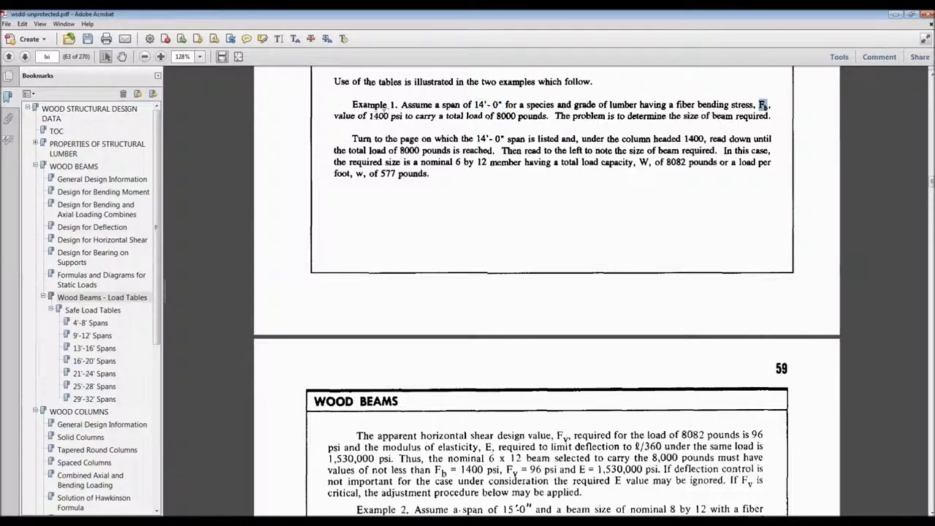
pyautogui.moveTo(369, 116); pyautogui.dragTo(402, 121)
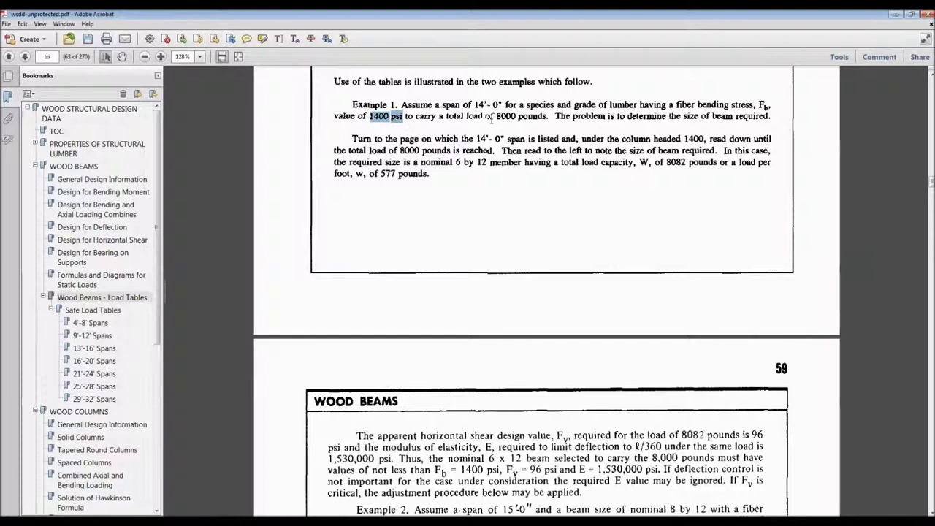
pyautogui.moveTo(496, 116); pyautogui.dragTo(546, 119)
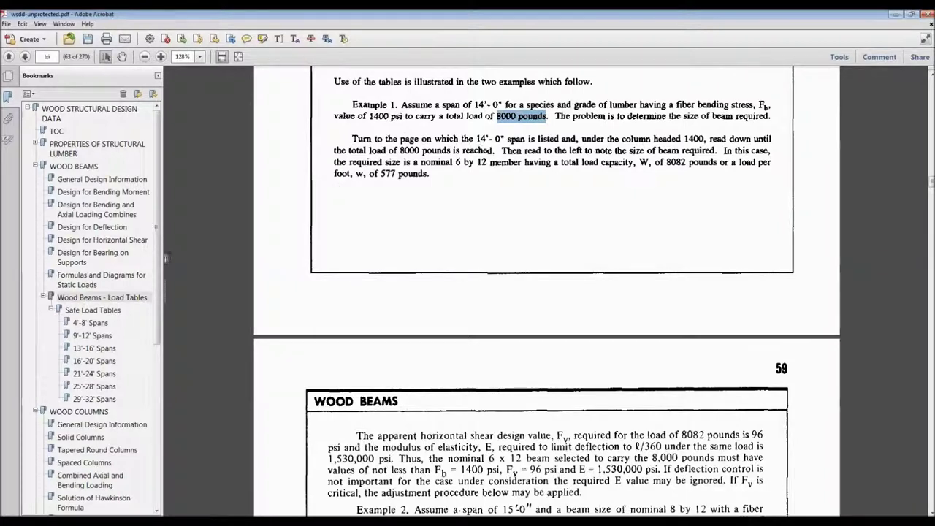
# - Open the 13'-16' Spans safe load tables and find the continued 14'-0" span table on page 95
pyautogui.click(90, 349)
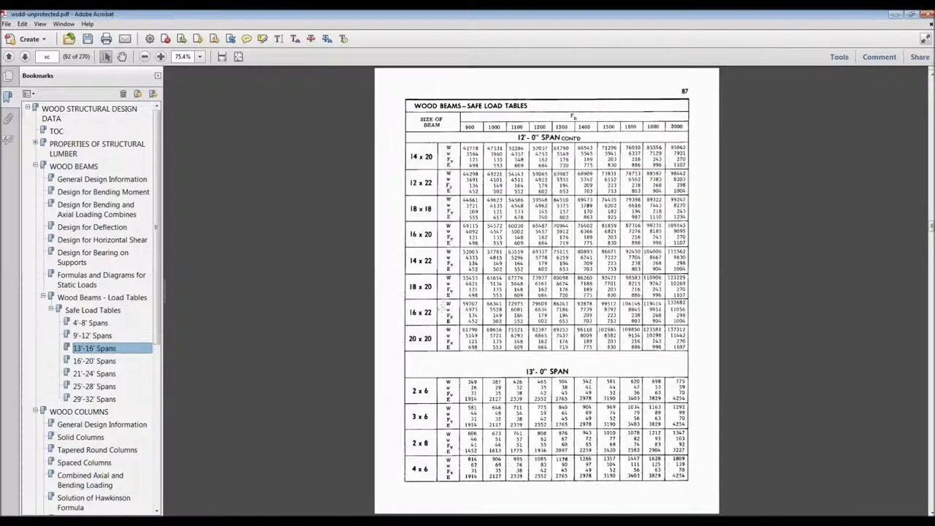
pyautogui.scroll(-5, 484, 315)
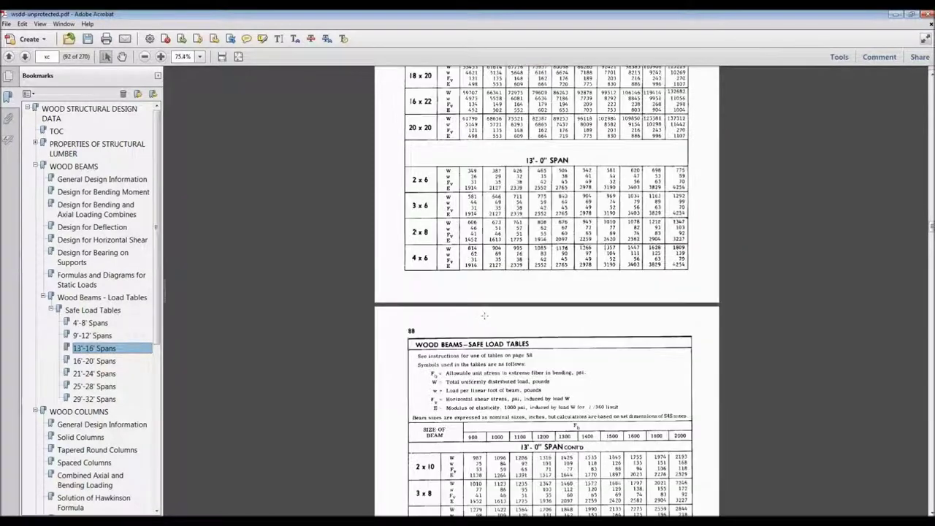
pyautogui.scroll(-15, 484, 315)
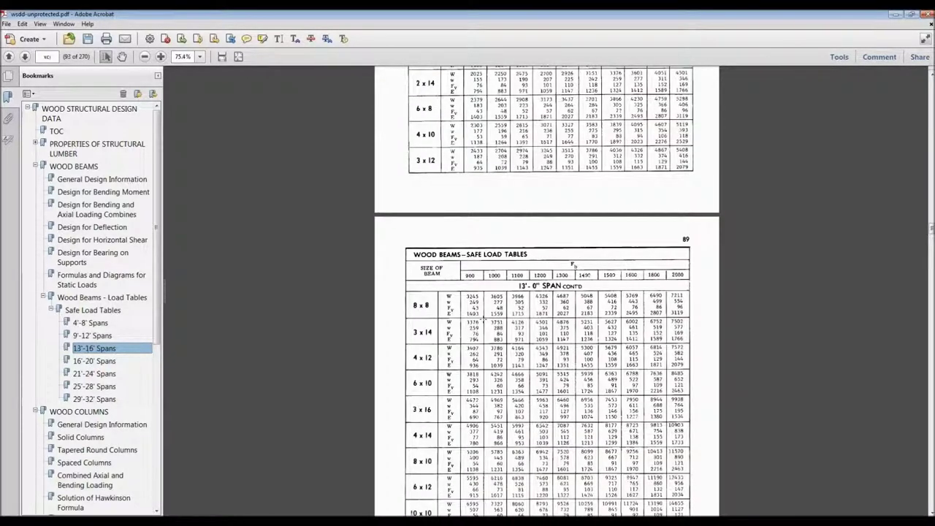
pyautogui.scroll(-15, 484, 318)
pyautogui.scroll(-15, 485, 317)
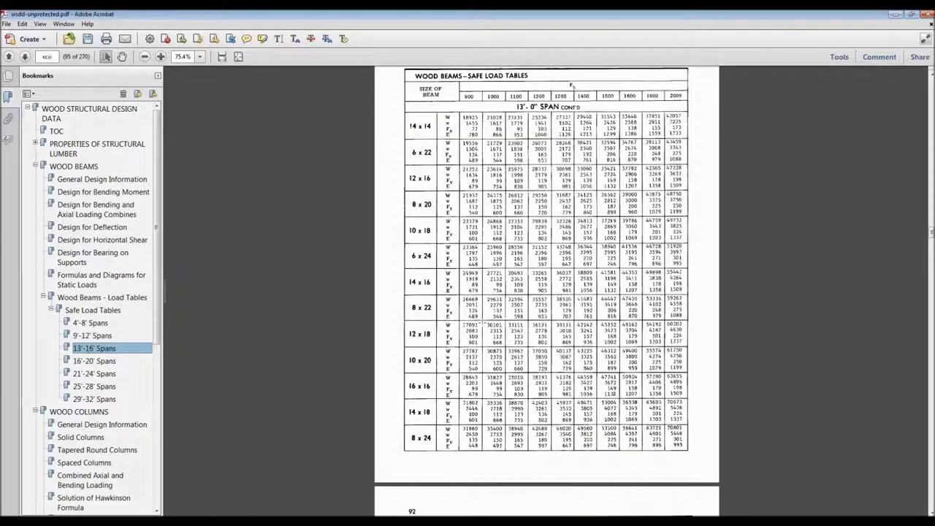
pyautogui.scroll(-15, 482, 322)
pyautogui.scroll(-20, 480, 321)
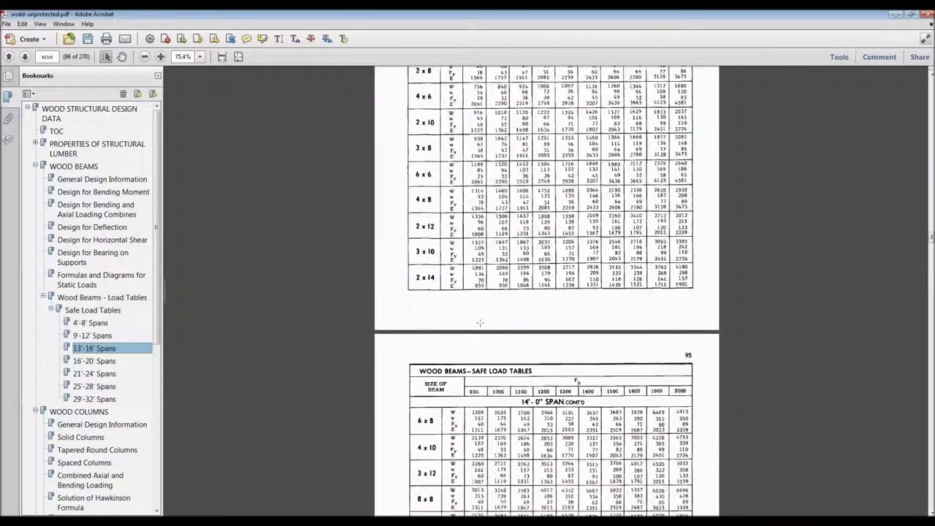
pyautogui.scroll(-5, 547, 292)
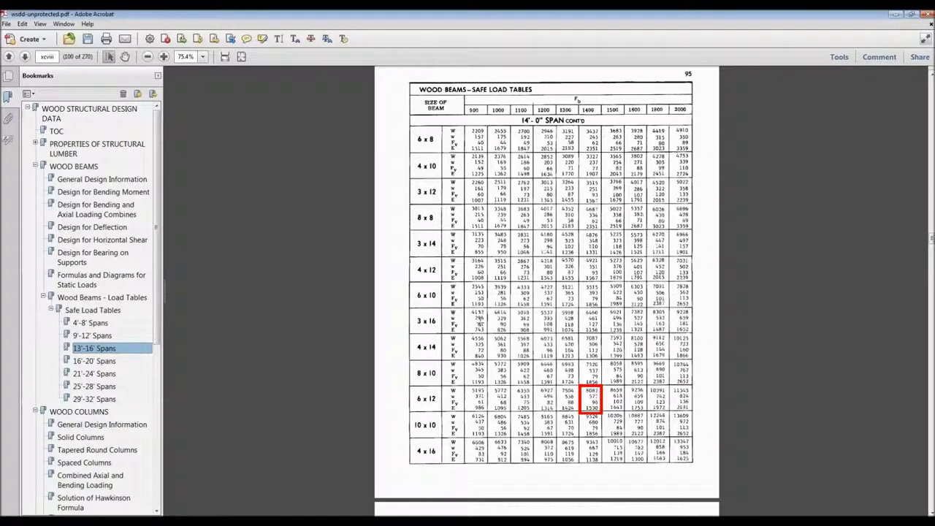
pyautogui.scroll(1, 479, 319)
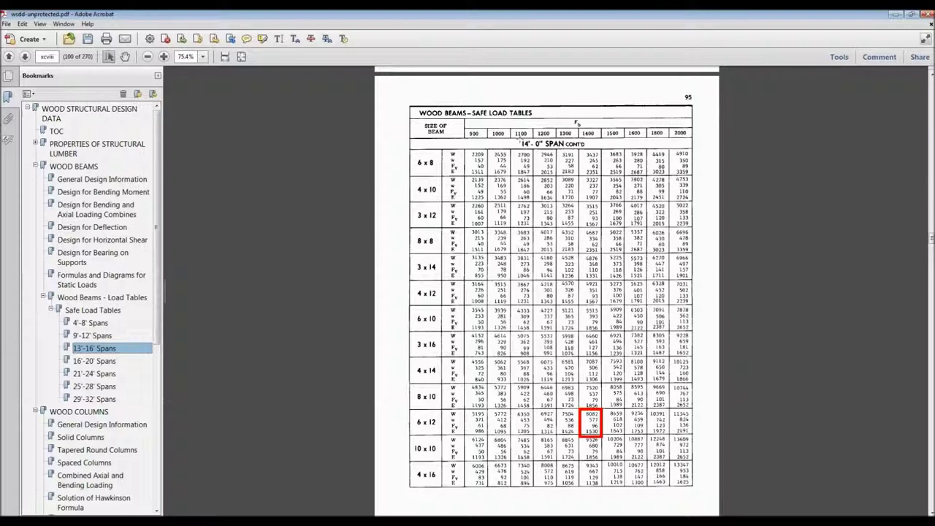
# - Highlight the 1400 Fb column heading, fit the page to width, and highlight the 6 x 12 beam's Fv and E labels and values
pyautogui.moveTo(519, 138); pyautogui.dragTo(601, 140)
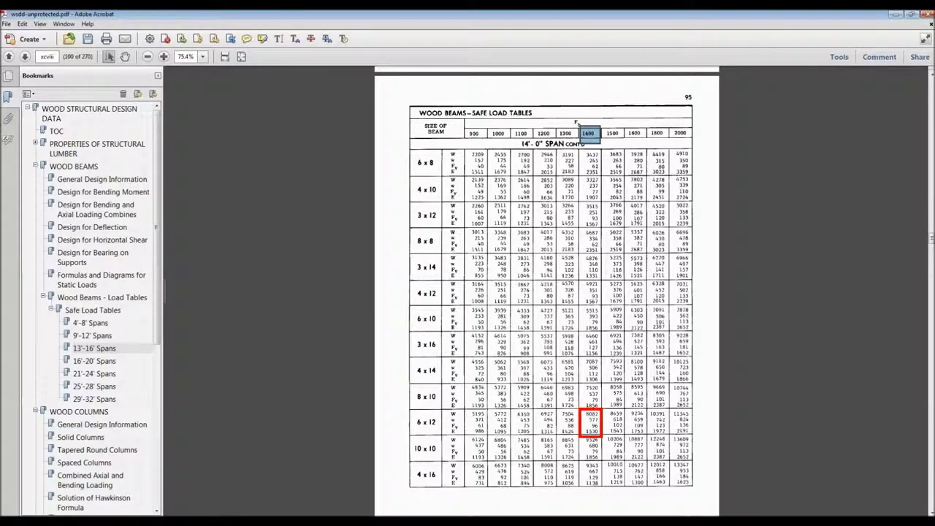
pyautogui.click(226, 57)
pyautogui.scroll(-5, 553, 292)
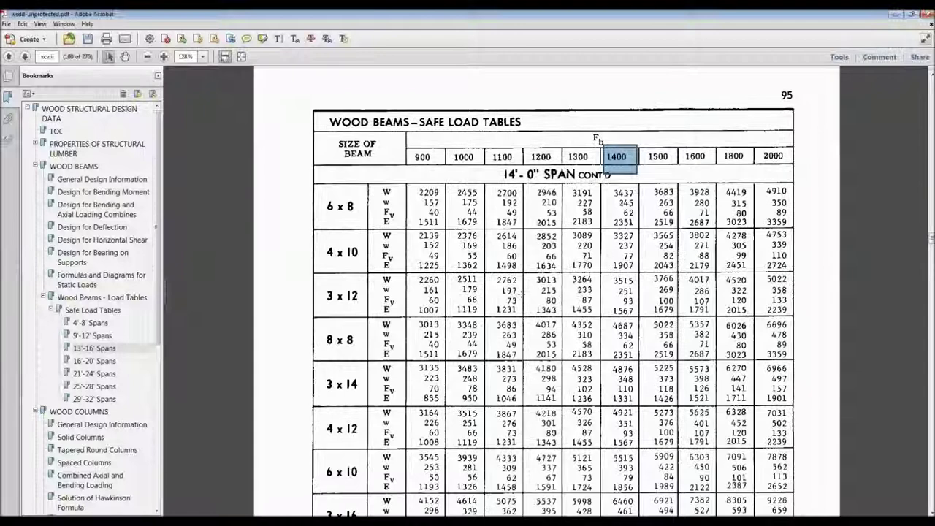
pyautogui.scroll(-4, 526, 300)
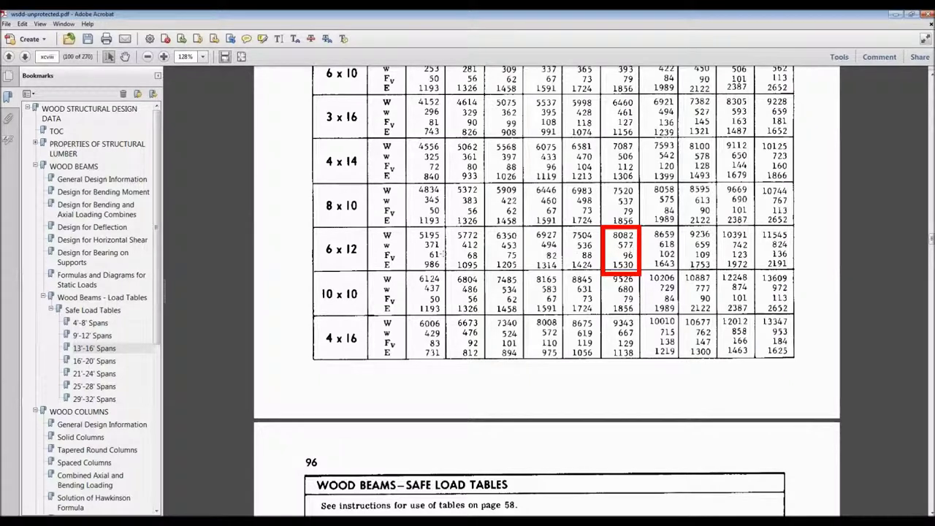
pyautogui.moveTo(400, 251); pyautogui.dragTo(384, 278)
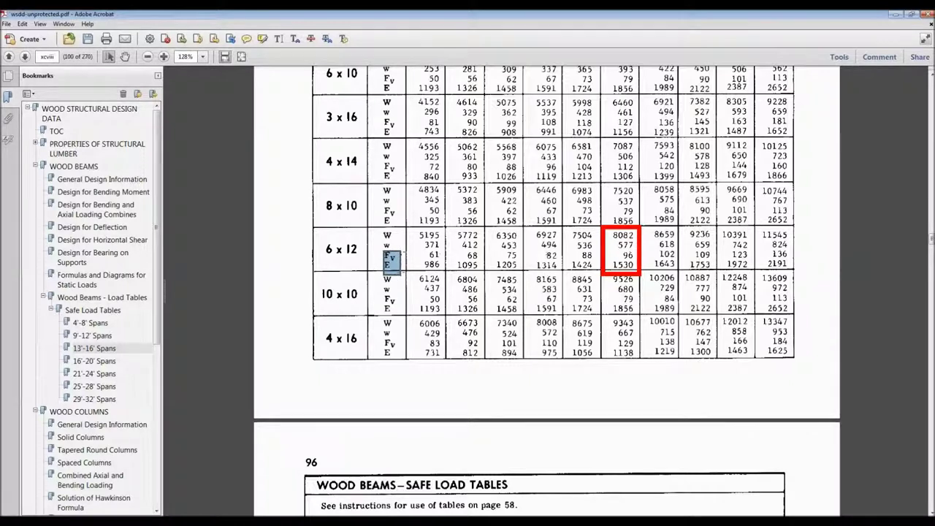
pyautogui.moveTo(608, 250); pyautogui.dragTo(636, 271)
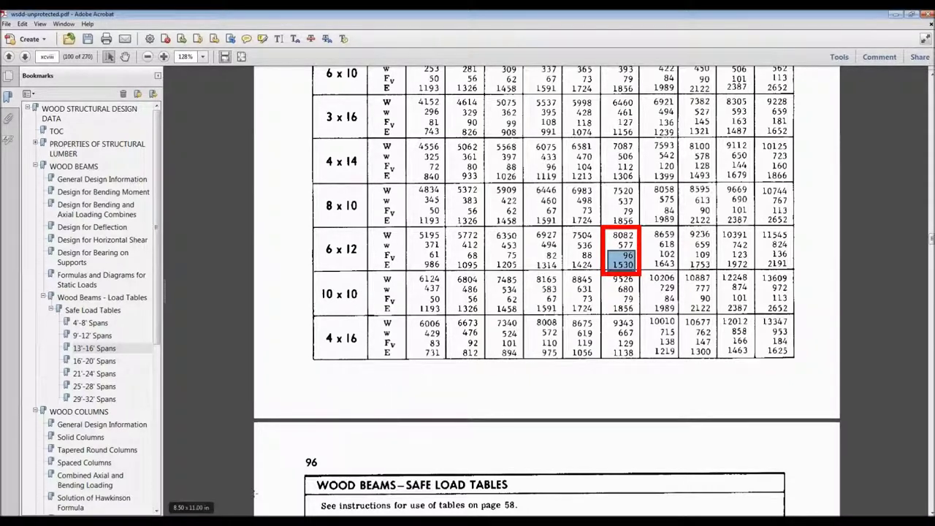
# - Switch to the 2005 NDS Supplement PDF, widen its window, highlight the Table 4D title and bring the Douglas Fir-Larch values into view
pyautogui.moveTo(255, 521)
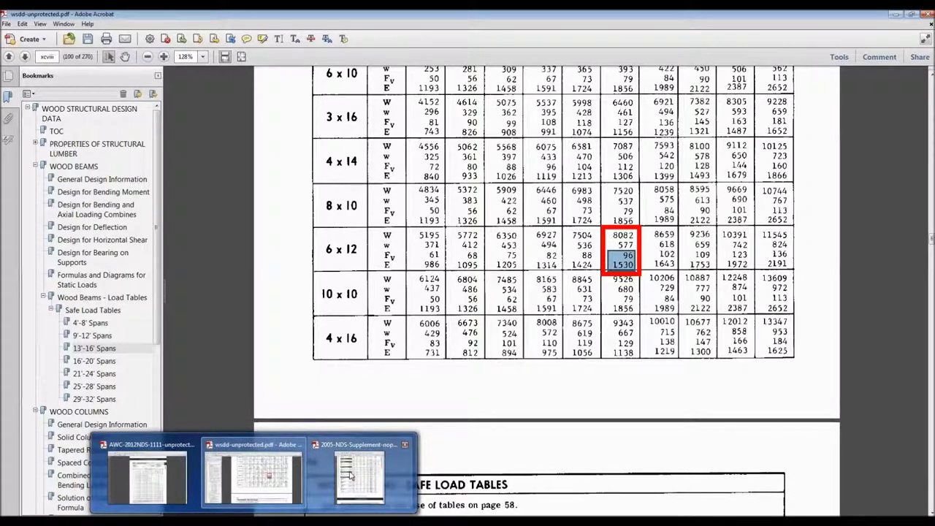
pyautogui.click(350, 476)
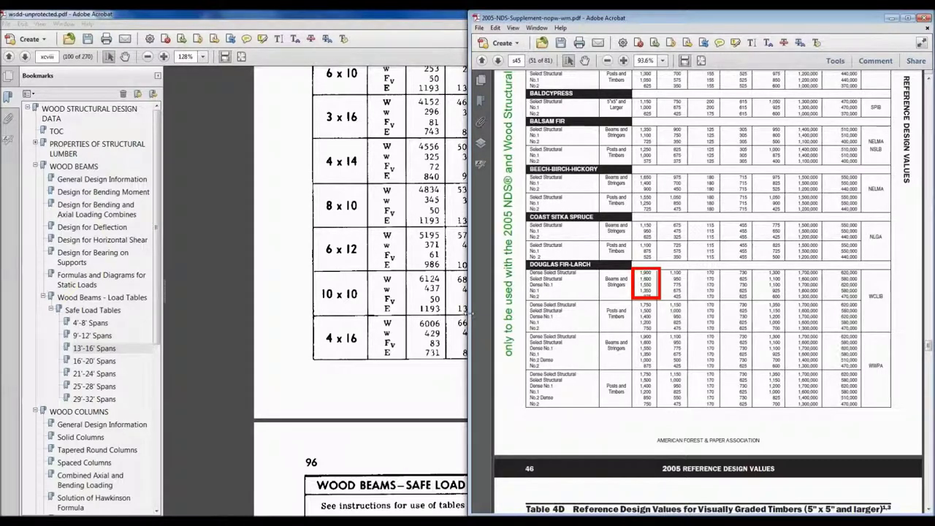
pyautogui.moveTo(436, 322); pyautogui.dragTo(326, 329)
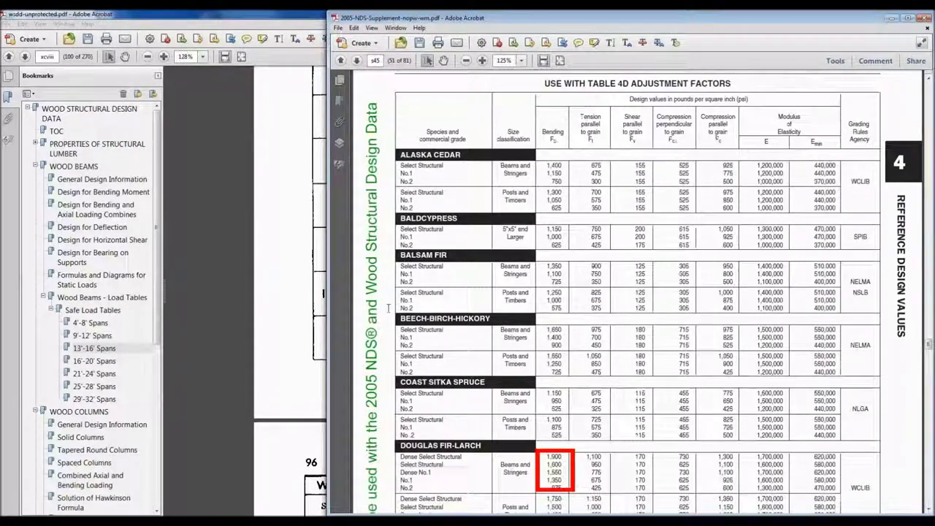
pyautogui.scroll(1, 389, 307)
pyautogui.moveTo(395, 82); pyautogui.dragTo(441, 93)
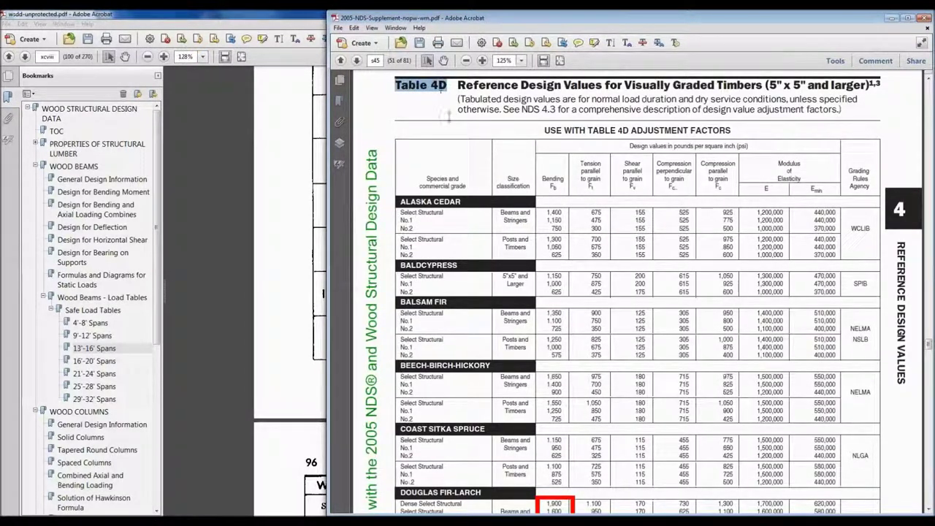
pyautogui.scroll(-5, 406, 225)
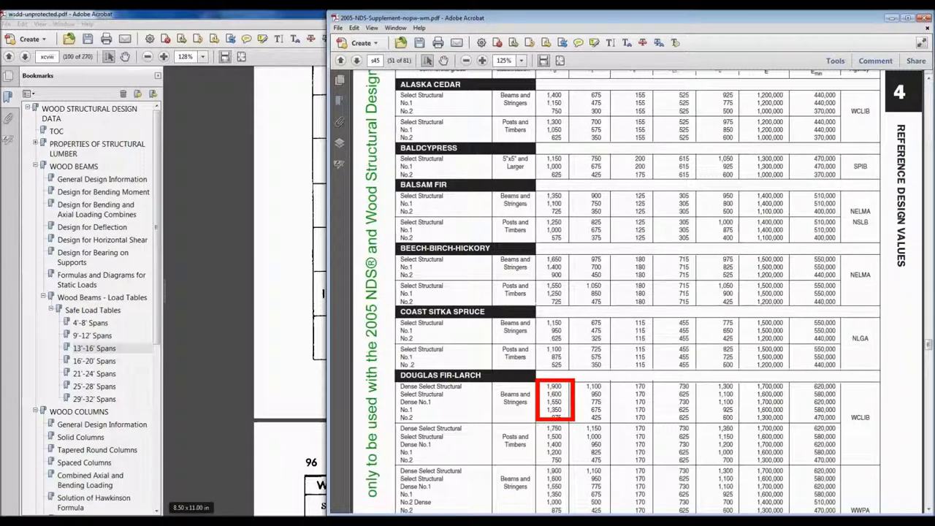
# - Show AWC's 1986 Wood Structural Design Data web page in Chrome, and return to the 2005 NDS Supplement PDF in Acrobat
pyautogui.moveTo(102, 522)
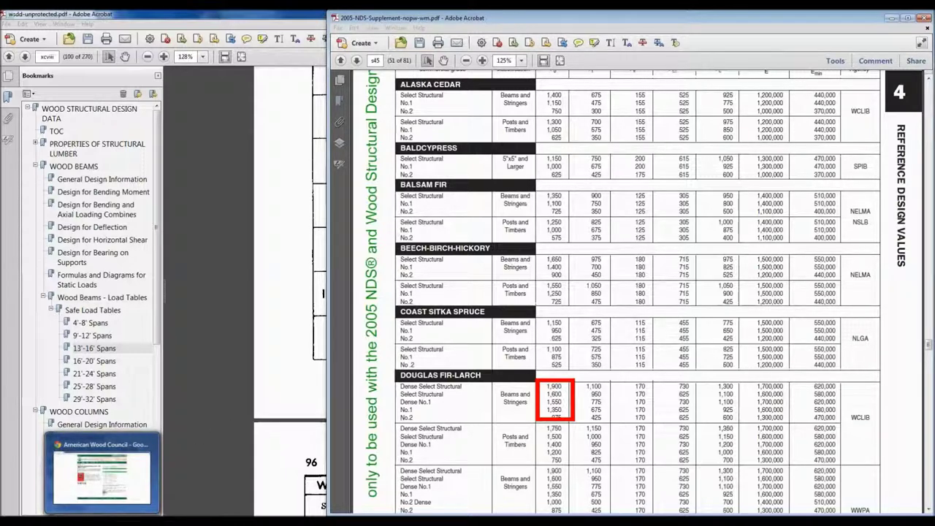
pyautogui.click(101, 475)
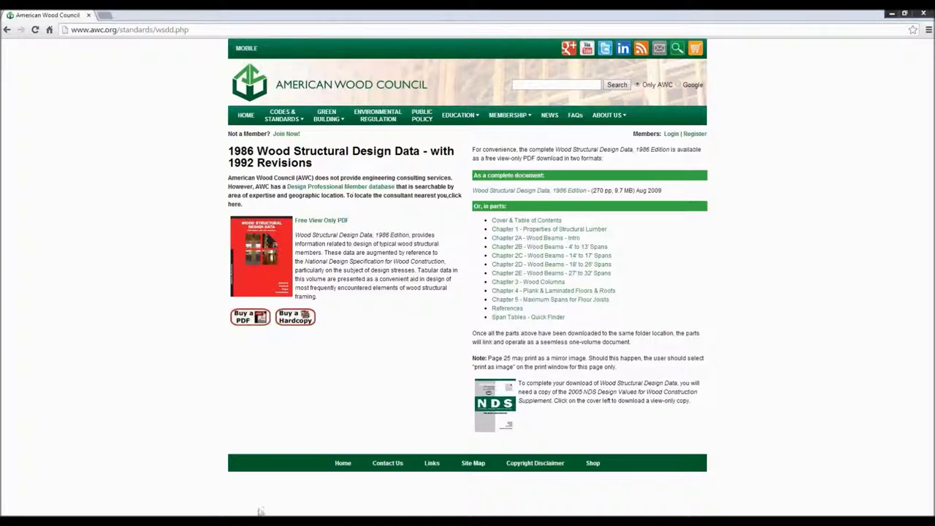
pyautogui.moveTo(258, 517)
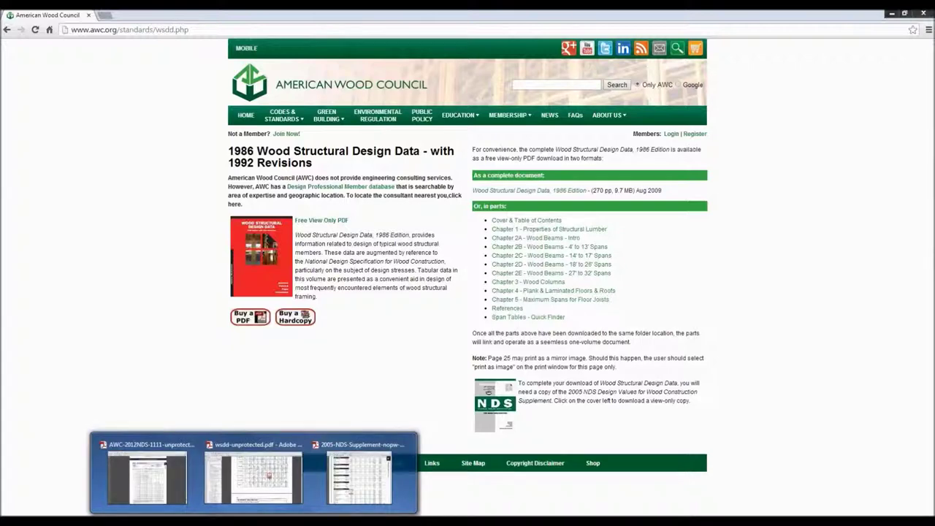
pyautogui.click(360, 465)
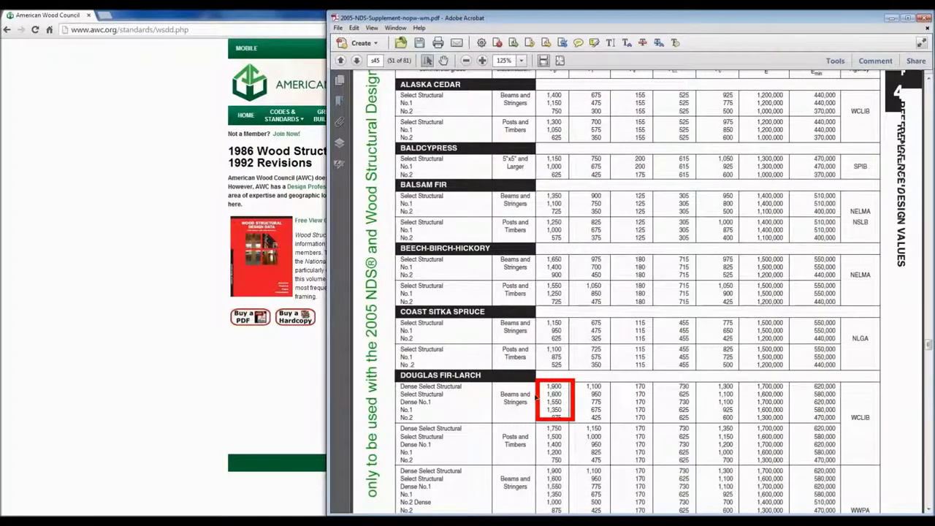
# - Highlight the Douglas Fir-Larch Beams and Stringers bending values 1,900, 1,600, 1,550 and 1,350 one after another in Table 4D
pyautogui.scroll(-4, 536, 397)
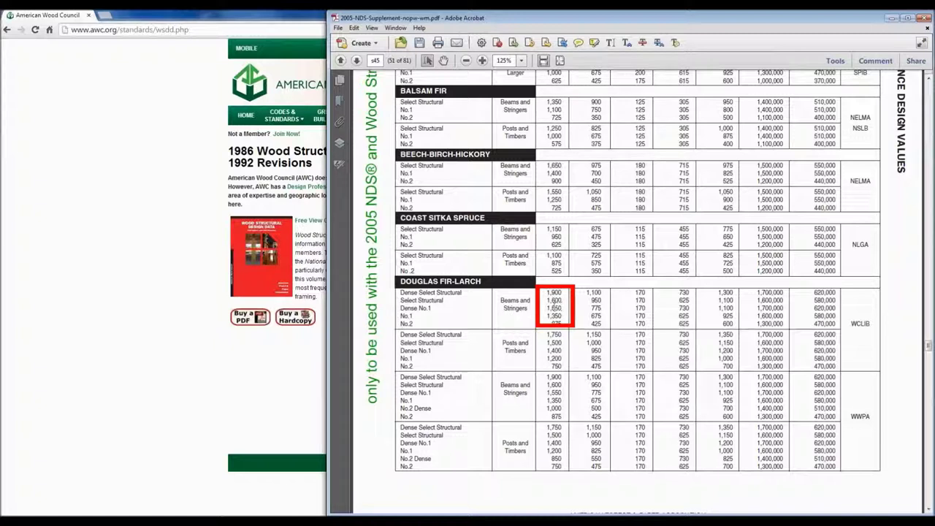
pyautogui.moveTo(547, 293); pyautogui.dragTo(562, 301)
pyautogui.click(548, 302)
pyautogui.moveTo(547, 300); pyautogui.dragTo(562, 301)
pyautogui.moveTo(547, 307); pyautogui.dragTo(563, 309)
pyautogui.doubleClick(552, 316)
# - Highlight the Fv column heading and the Douglas Fir-Larch Beams and Stringers shear values, and clear the selection
pyautogui.scroll(5, 633, 292)
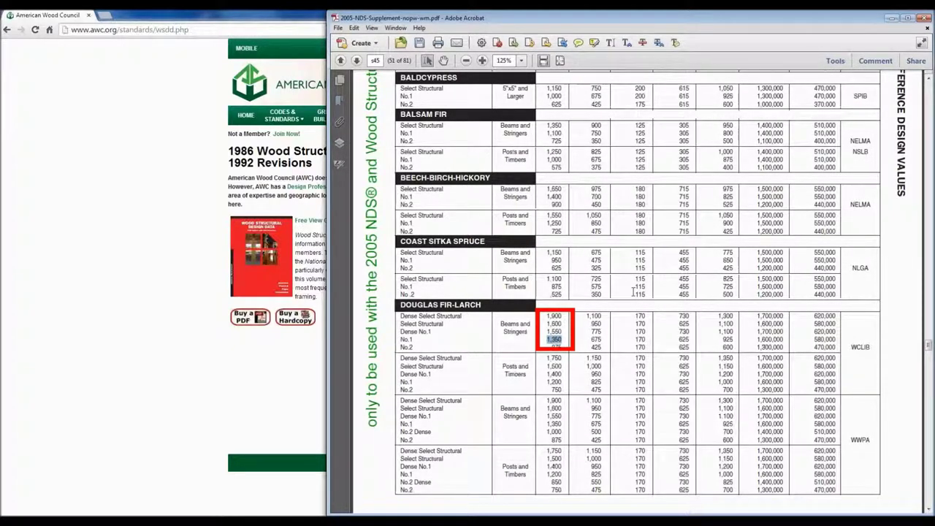
pyautogui.moveTo(628, 159); pyautogui.dragTo(632, 163)
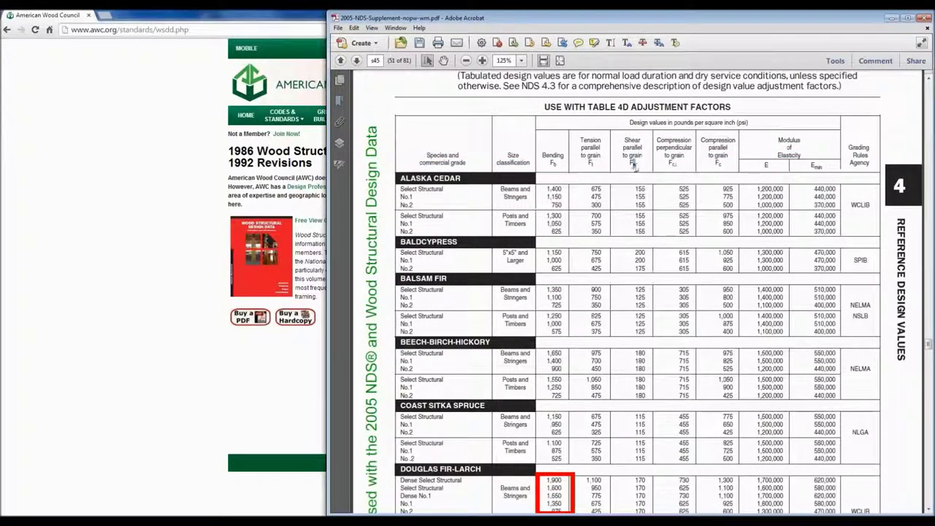
pyautogui.scroll(-1, 647, 217)
pyautogui.scroll(-4, 646, 217)
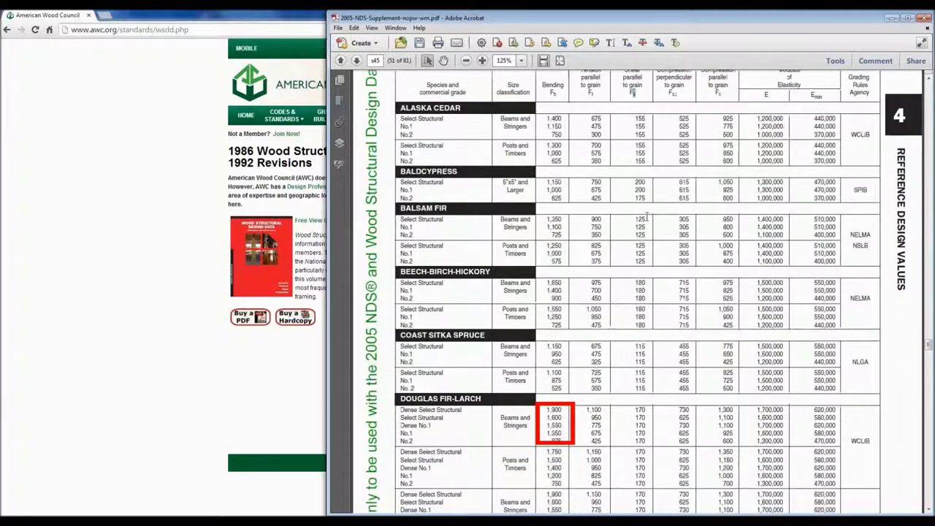
pyautogui.moveTo(637, 320); pyautogui.dragTo(780, 339)
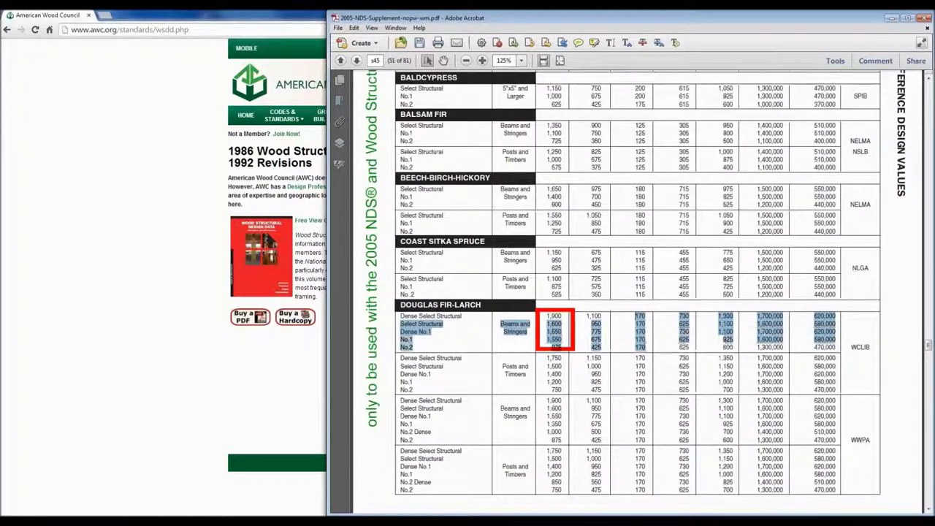
pyautogui.click(636, 318)
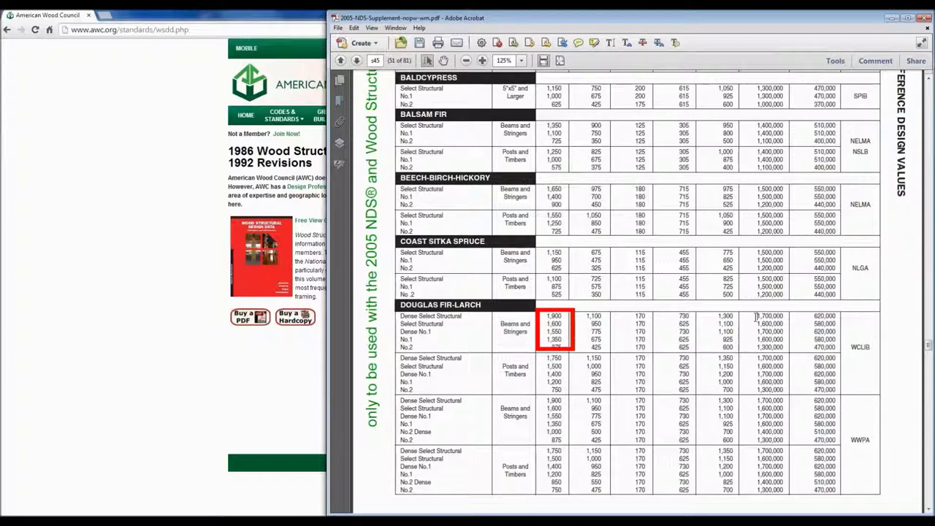
# - Highlight the Beams and Stringers E values for Dense Select Structural and No.1, and the Douglas Fir-Larch species heading
pyautogui.moveTo(757, 316); pyautogui.dragTo(782, 315)
pyautogui.doubleClick(757, 339)
pyautogui.moveTo(401, 304); pyautogui.dragTo(480, 304)
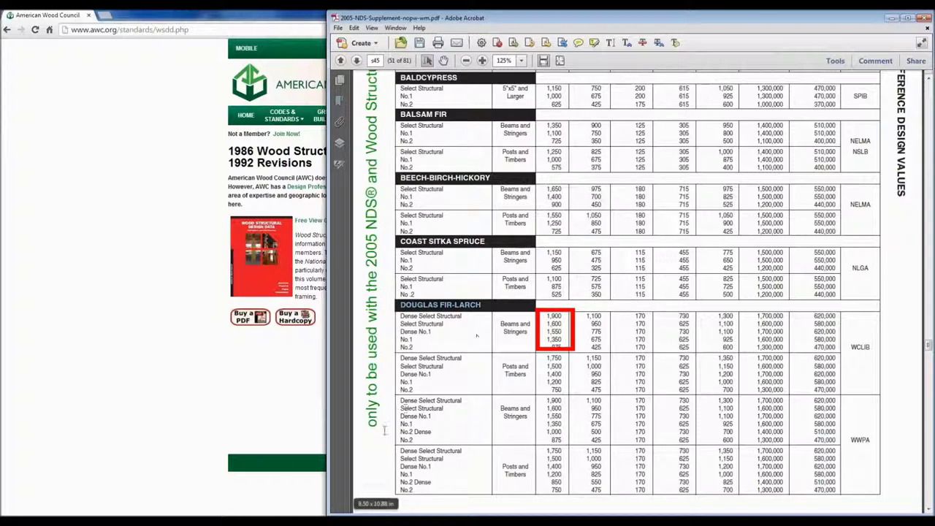
# - Switch to the Wood Structural Design Data PDF and open General Design Information under Wood Columns
pyautogui.moveTo(252, 521)
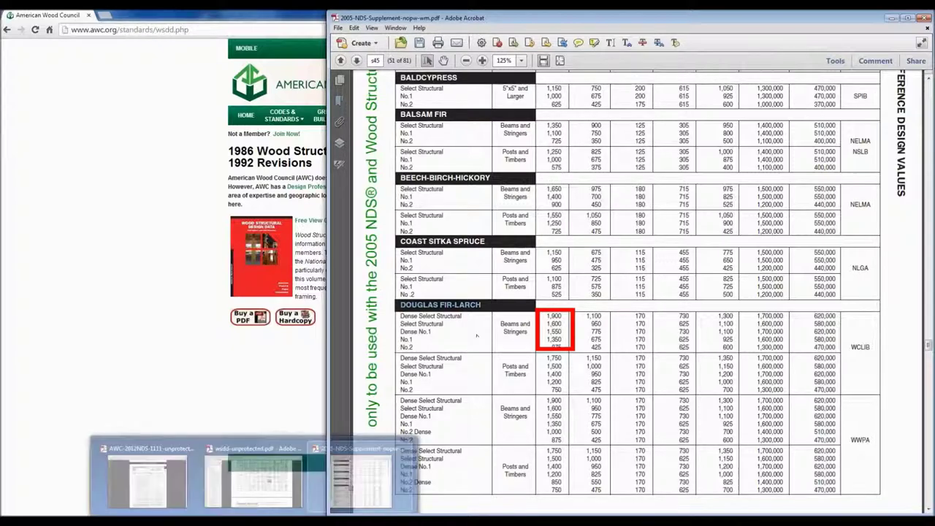
pyautogui.click(220, 475)
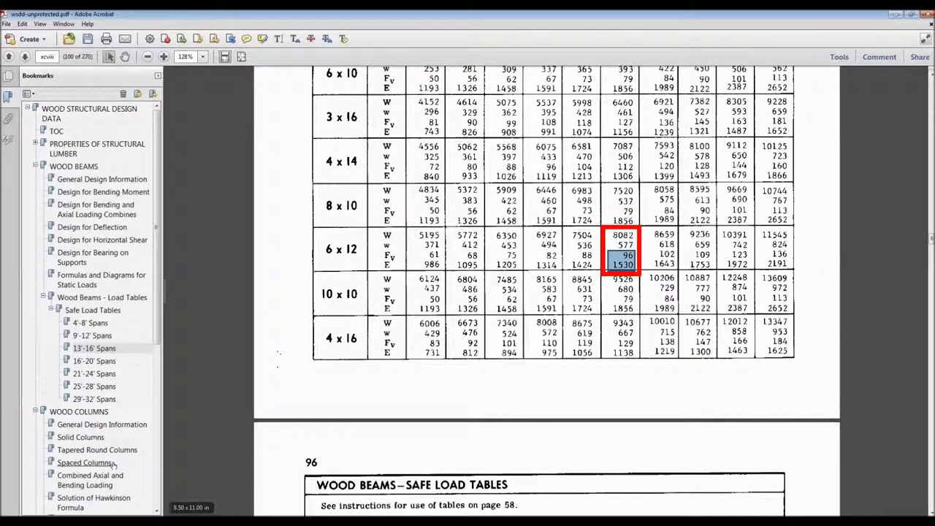
pyautogui.scroll(-3, 120, 458)
pyautogui.scroll(-6, 120, 459)
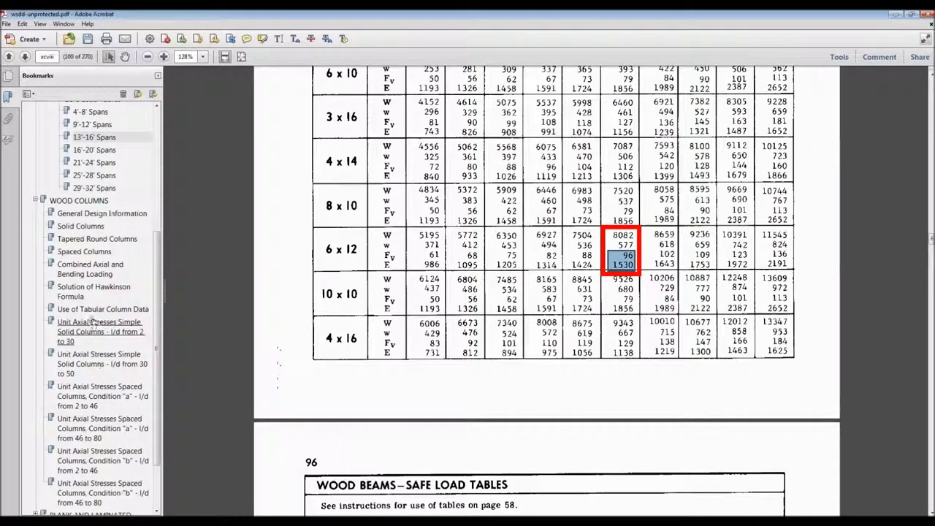
pyautogui.click(102, 213)
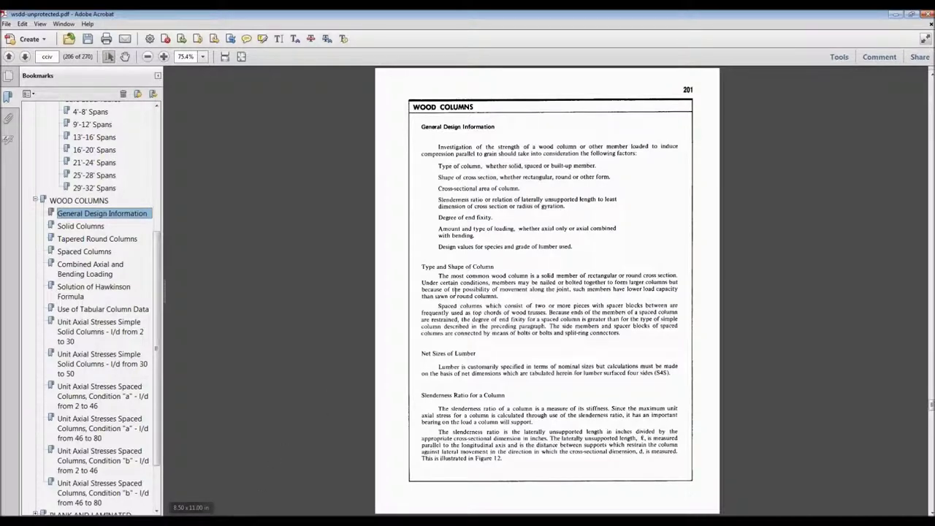
# - Return to the 2005 NDS Supplement and find the Southern Pine values in the continued Table 4D on page 49
pyautogui.moveTo(256, 508)
pyautogui.click(350, 474)
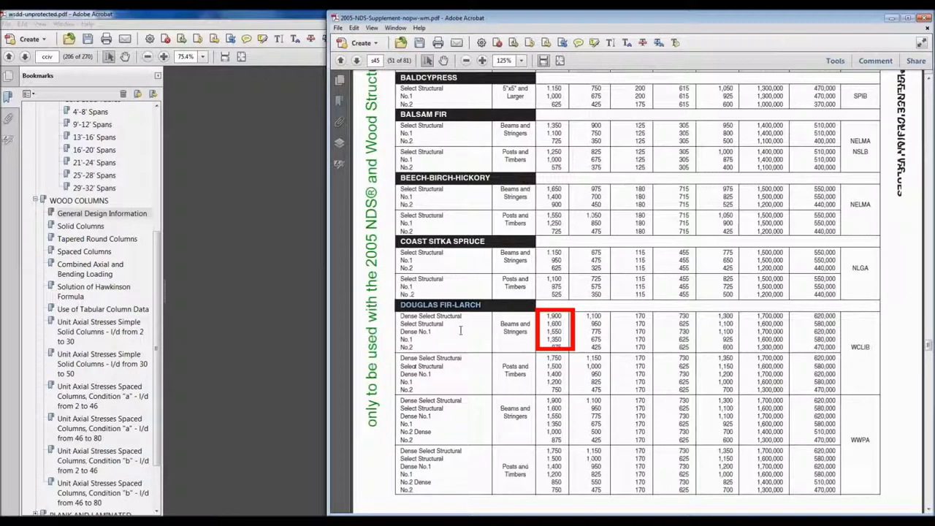
pyautogui.scroll(-5, 460, 337)
pyautogui.scroll(-5, 460, 334)
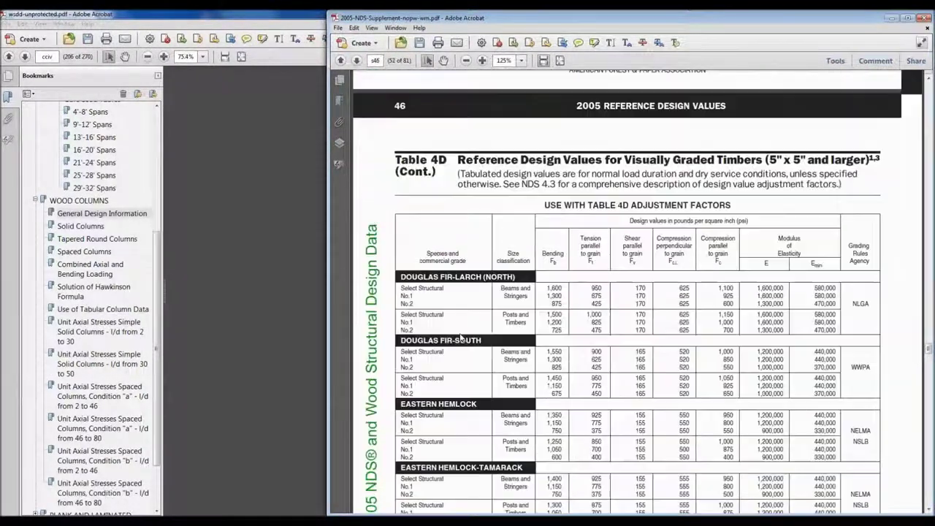
pyautogui.scroll(-15, 461, 336)
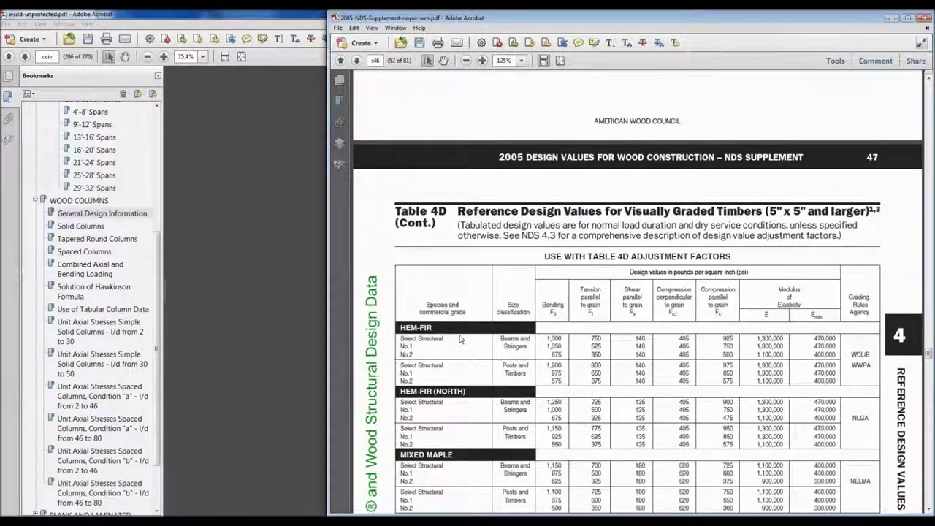
pyautogui.scroll(-9, 460, 337)
pyautogui.scroll(-15, 460, 338)
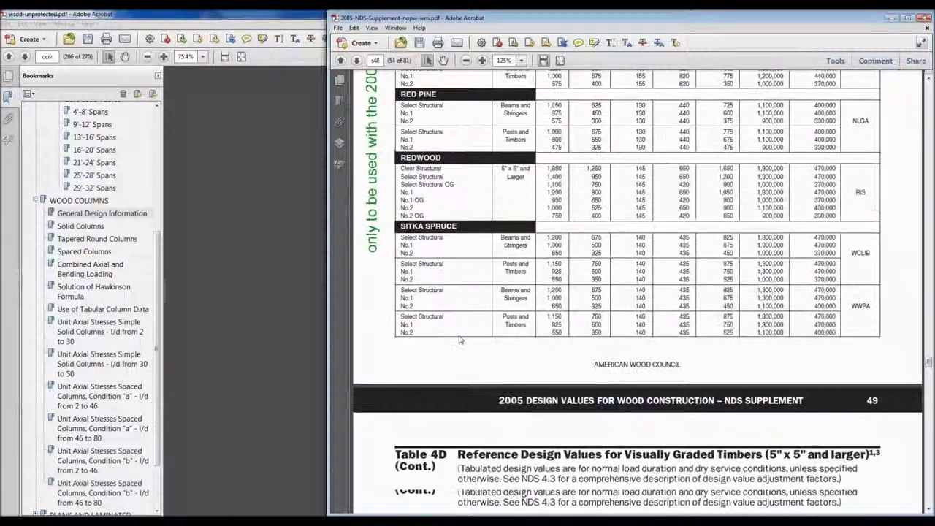
pyautogui.scroll(-3, 460, 339)
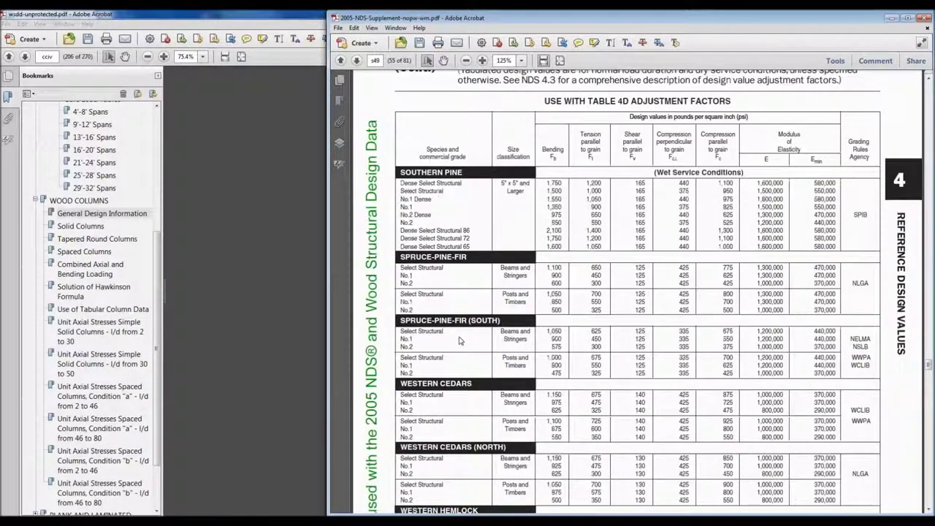
# - Highlight the continued Table 4D title, Southern Pine's 5" x 5" and Larger size classification, and its No.2 grade
pyautogui.scroll(3, 461, 339)
pyautogui.moveTo(393, 101); pyautogui.dragTo(447, 104)
pyautogui.moveTo(501, 228); pyautogui.dragTo(521, 247)
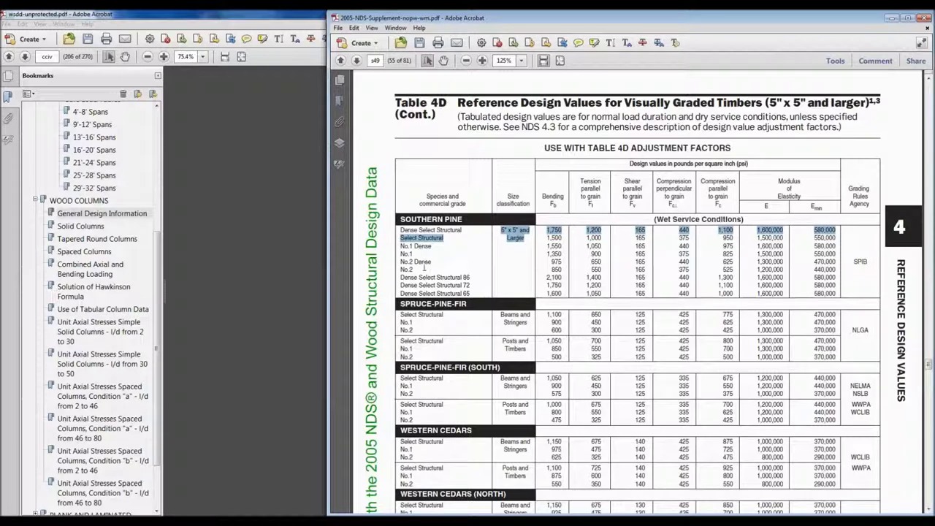
pyautogui.moveTo(400, 270); pyautogui.dragTo(413, 269)
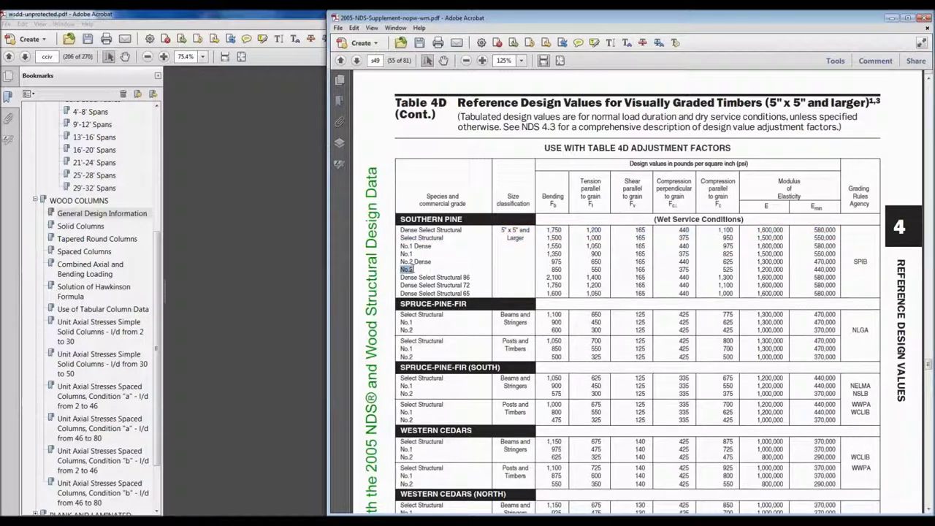